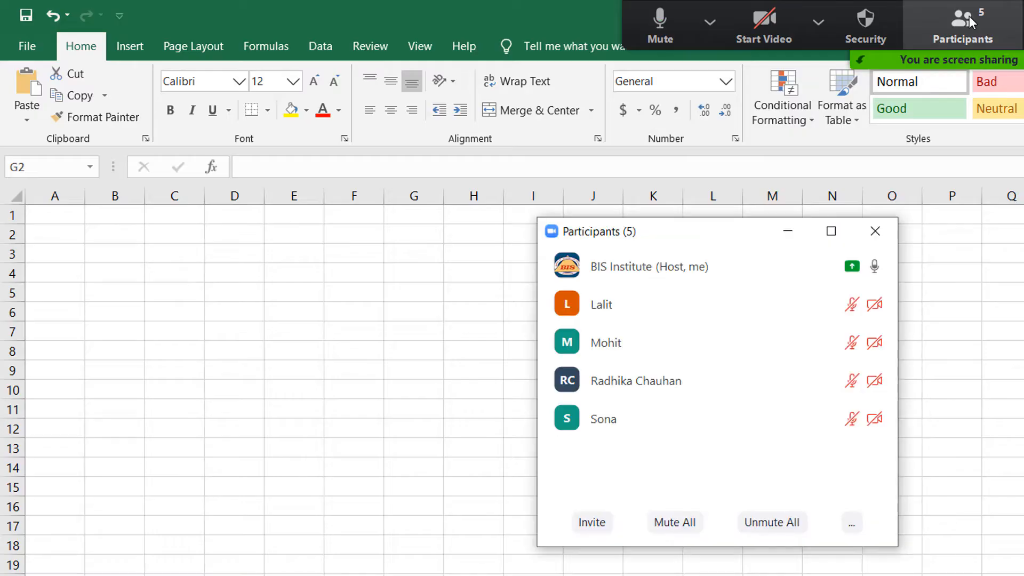
# - Enter the title "Per day Salary Sheet" in cell I1
pyautogui.click(525, 211)
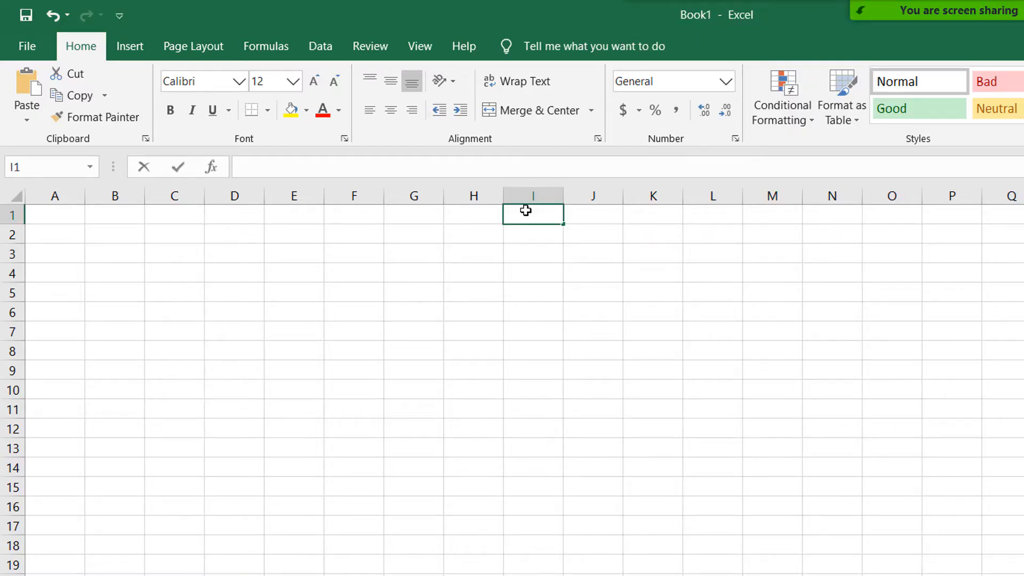
pyautogui.write('Pe')
pyautogui.write('r day Salary Sheet')
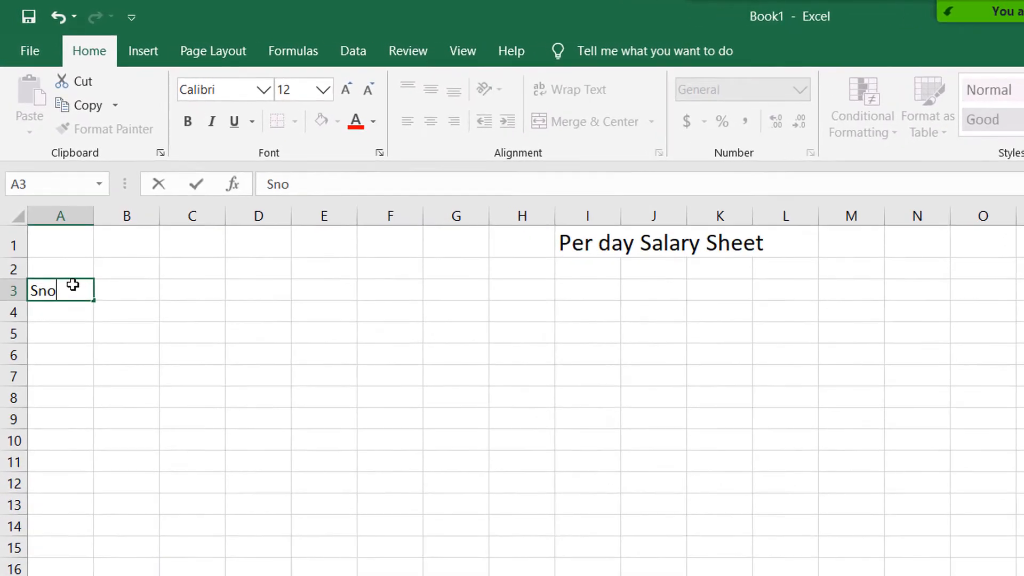
# - Enter the column headings "Sno" in A3 and "Name" in B3
pyautogui.press('Tab')
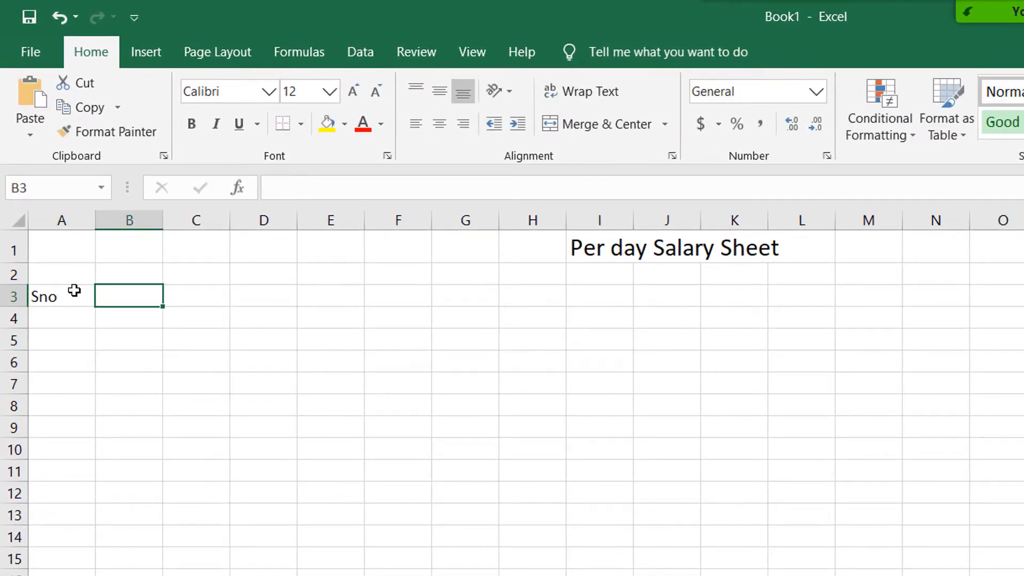
pyautogui.write('Name')
pyautogui.press('Tab')
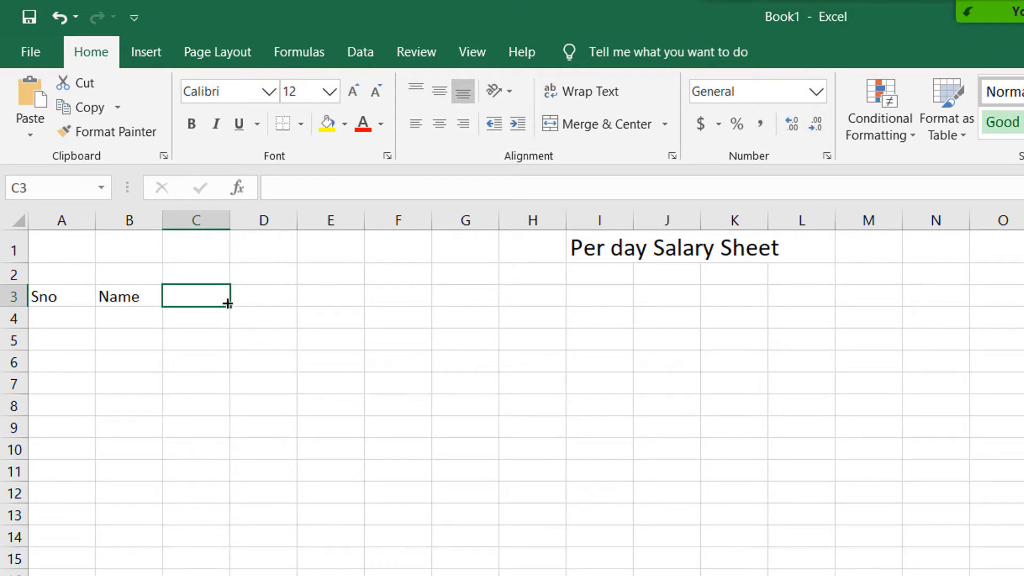
# - Enter 1-Jan in C3 and fill the dates across row 3 up to 15-Jan in Q3
pyautogui.write('1')
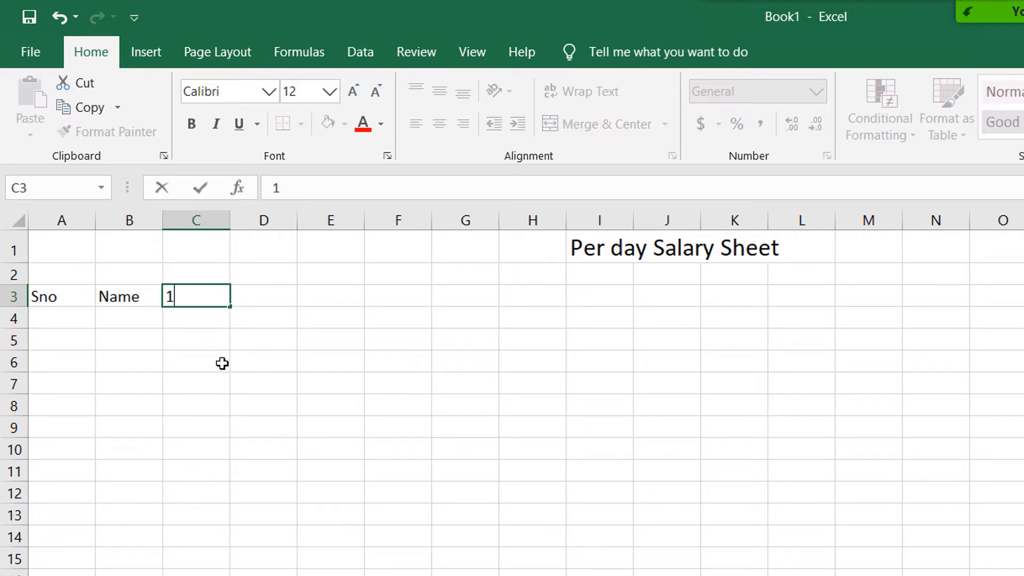
pyautogui.write('-jan')
pyautogui.hotkey('ctrl', 'Return')
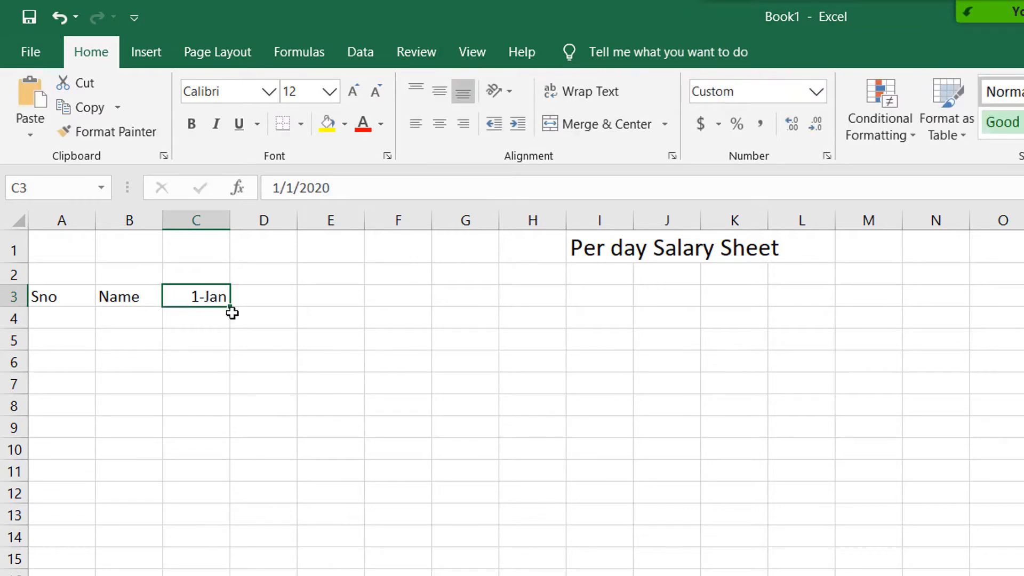
pyautogui.moveTo(230, 307); pyautogui.dragTo(864, 292)
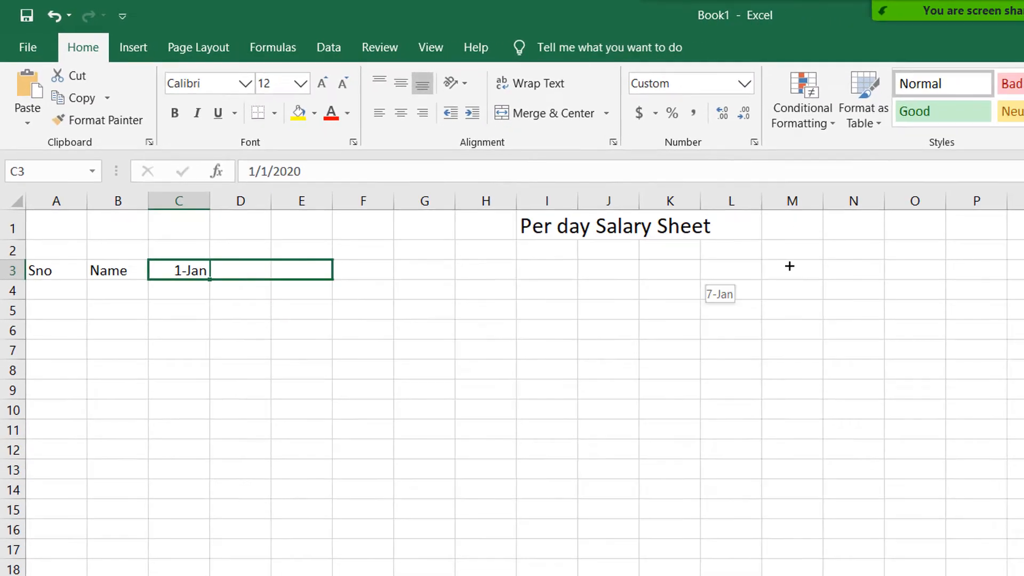
pyautogui.moveTo(789, 266); pyautogui.dragTo(648, 199)
pyautogui.click(312, 288)
pyautogui.click(137, 240)
pyautogui.click(136, 219)
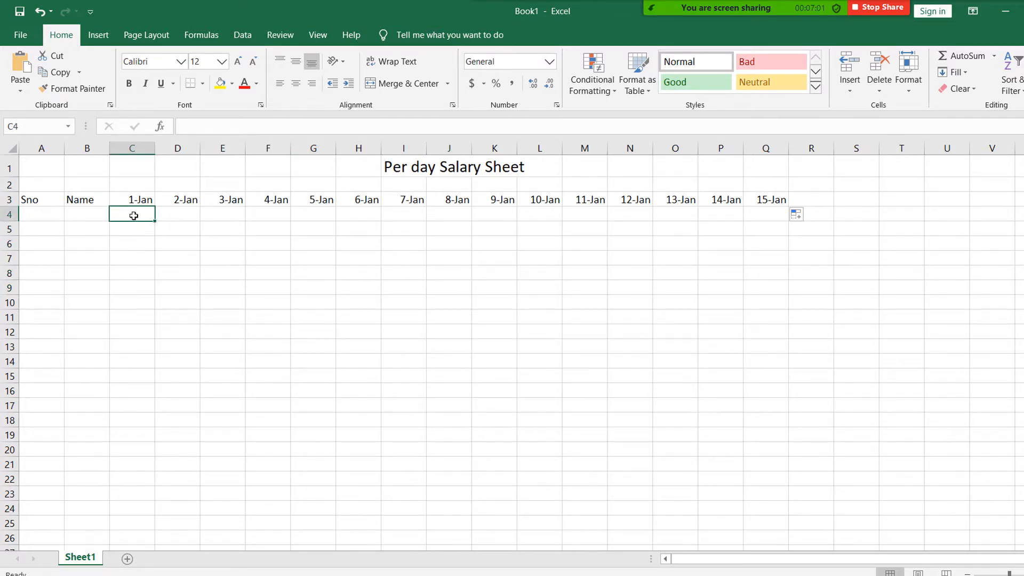
pyautogui.write('=')
pyautogui.press('Escape')
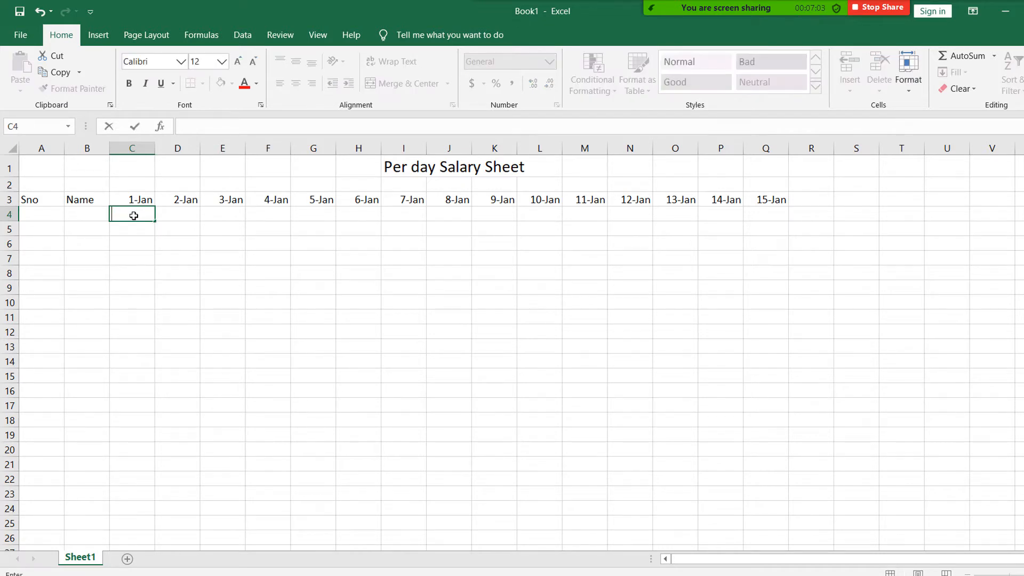
pyautogui.click(149, 282)
# - Enter the weekday formula =TEXT(C3,"ddd") in C4, below the first date
pyautogui.click(130, 212)
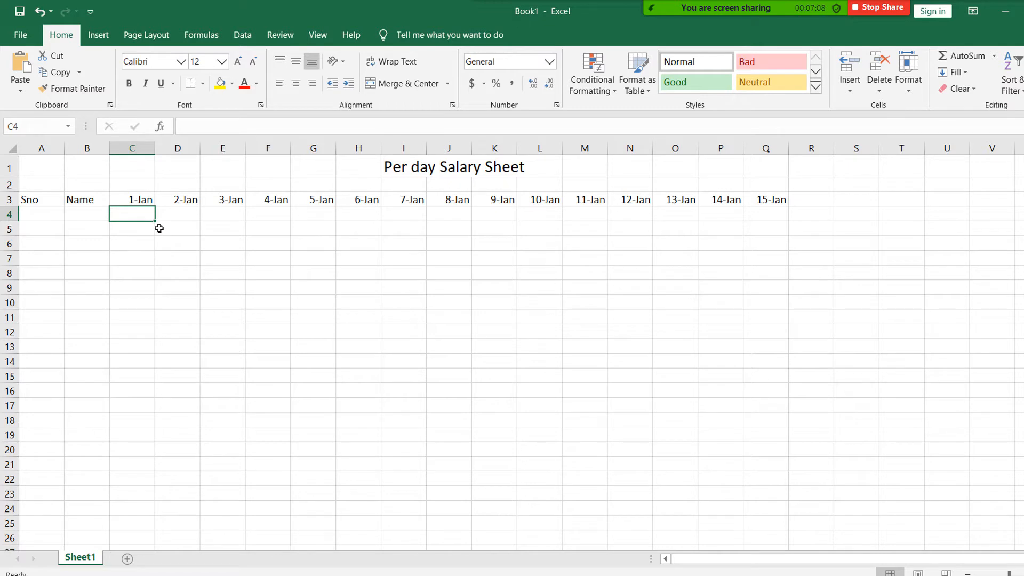
pyautogui.write('=')
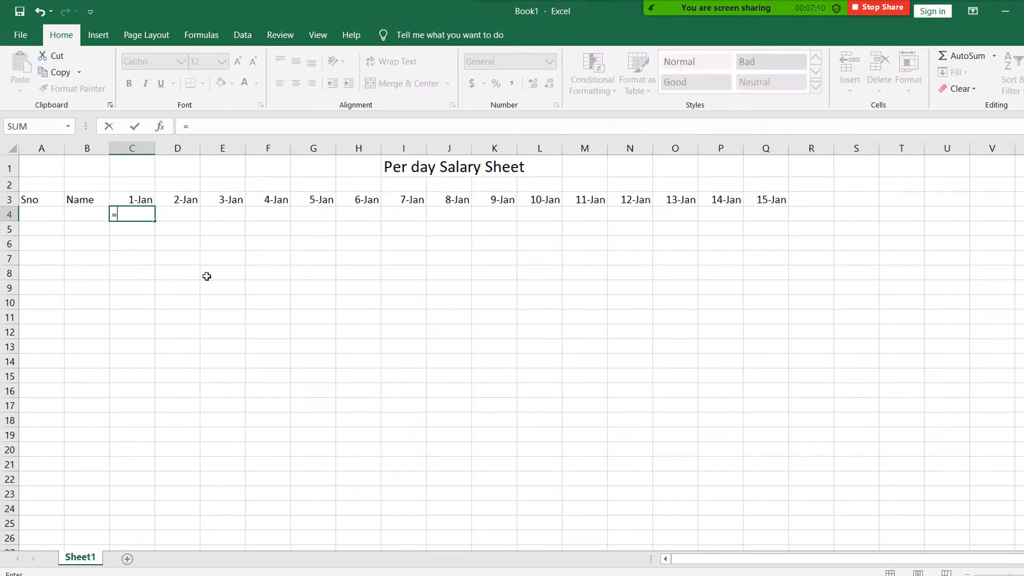
pyautogui.write('te')
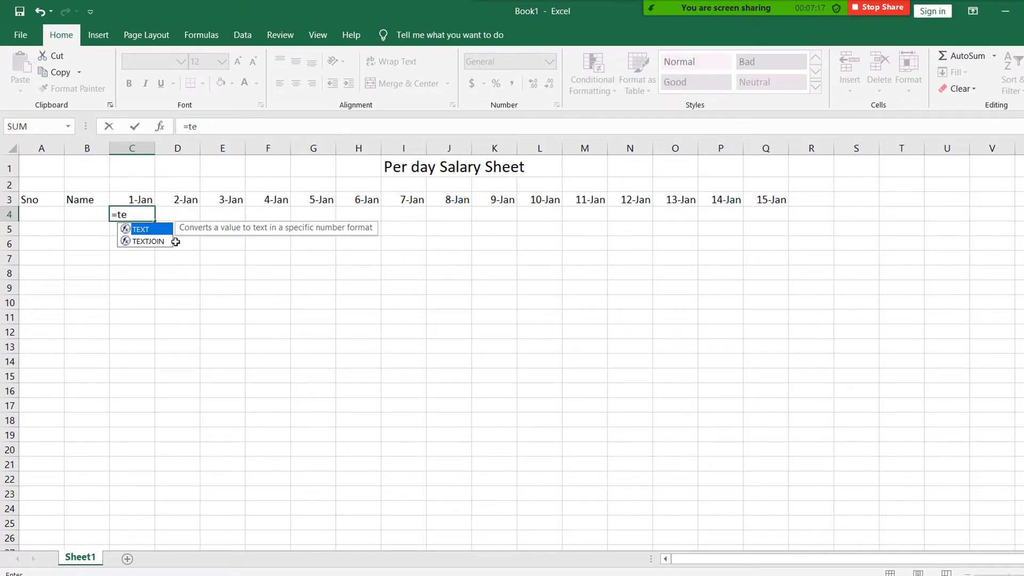
pyautogui.press('Tab')
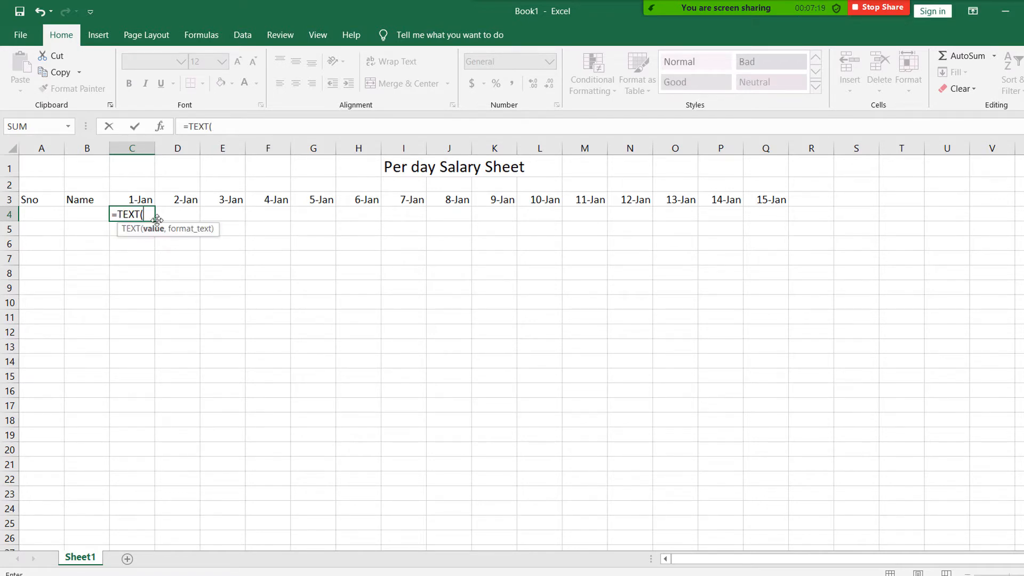
pyautogui.click(115, 204)
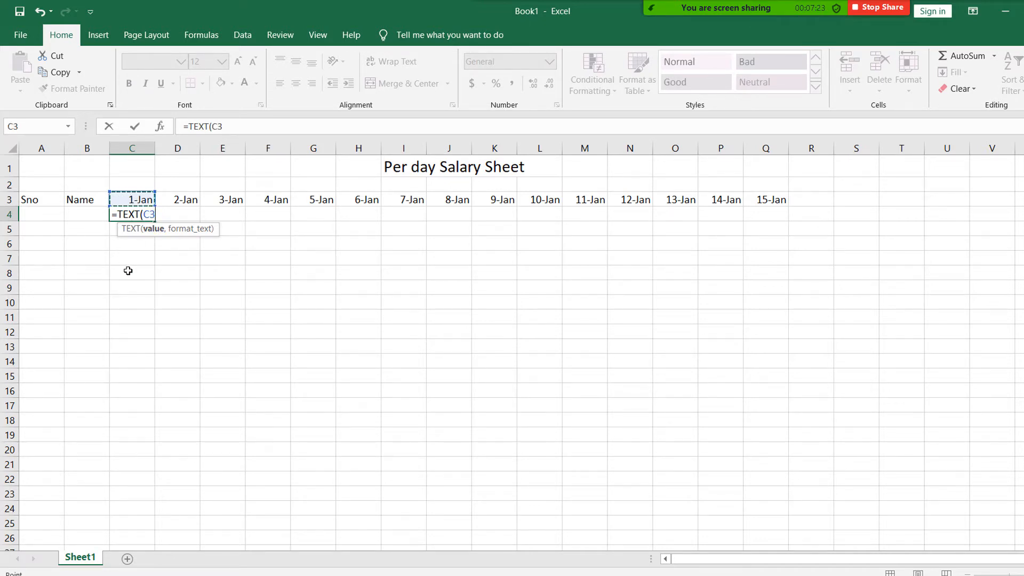
pyautogui.write(',')
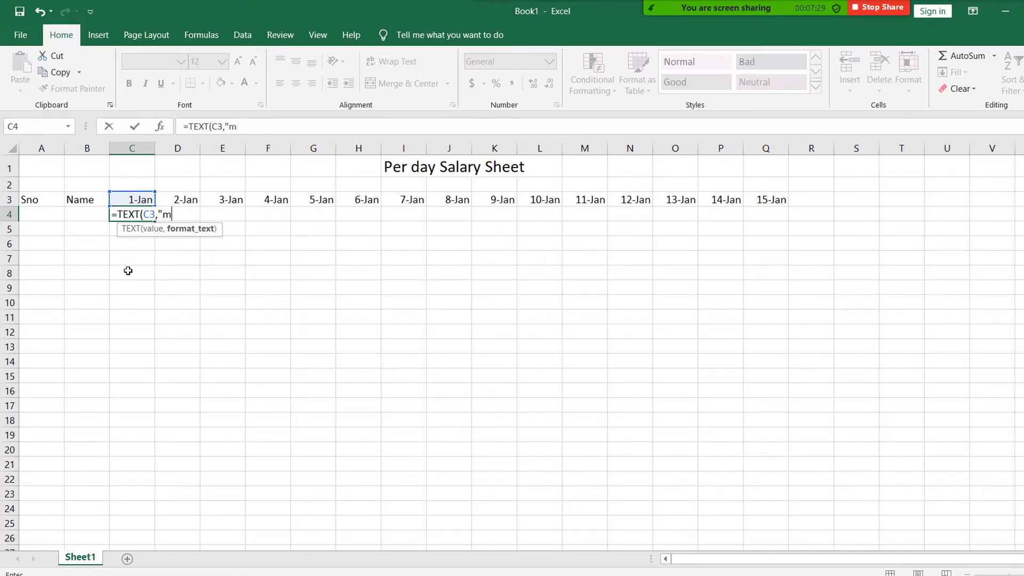
pyautogui.write('"ddd')
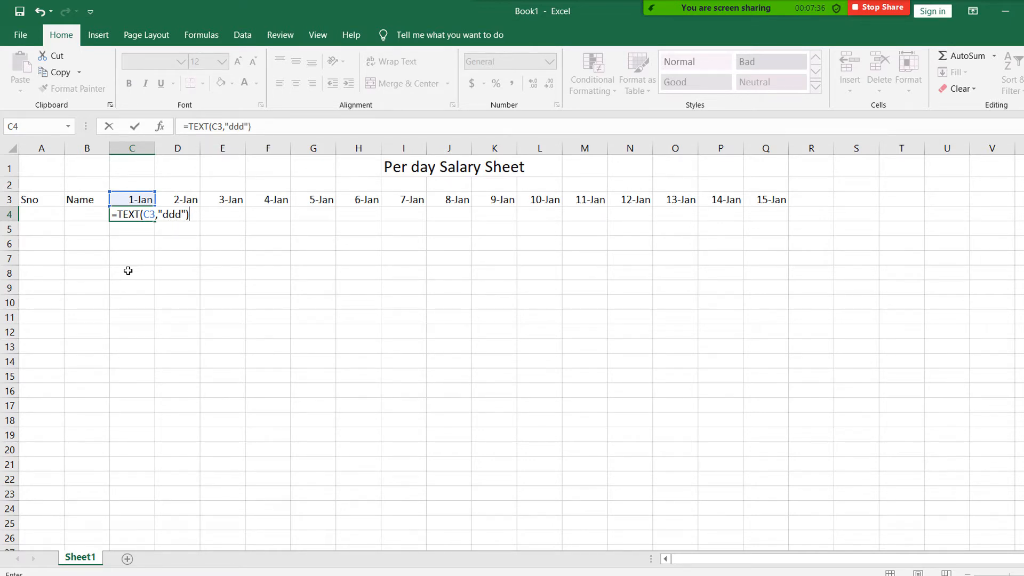
pyautogui.press('Return')
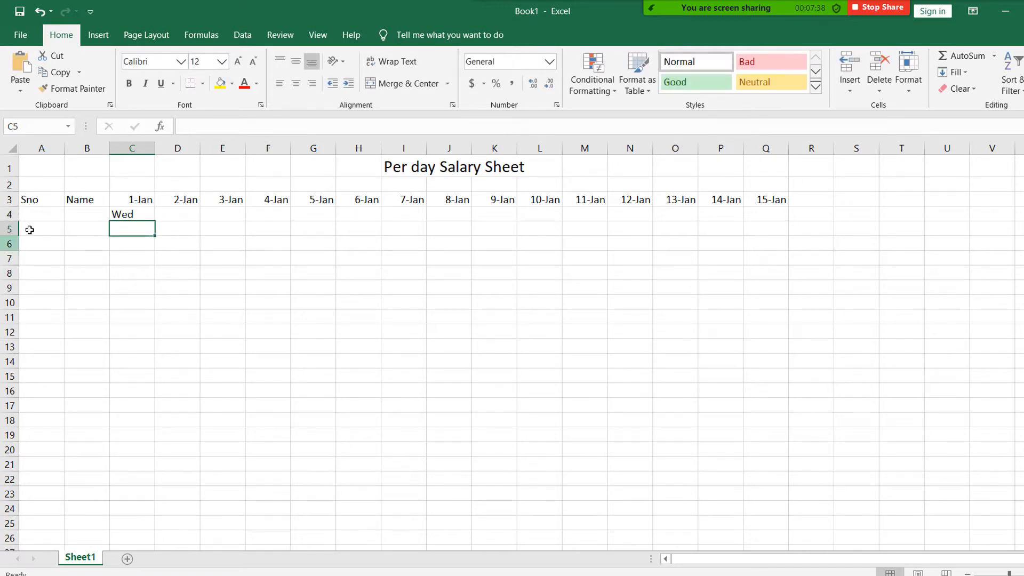
# - Fill the weekday formula from C4 across row 4 to Q4, under every date
pyautogui.click(122, 202)
pyautogui.click(137, 217)
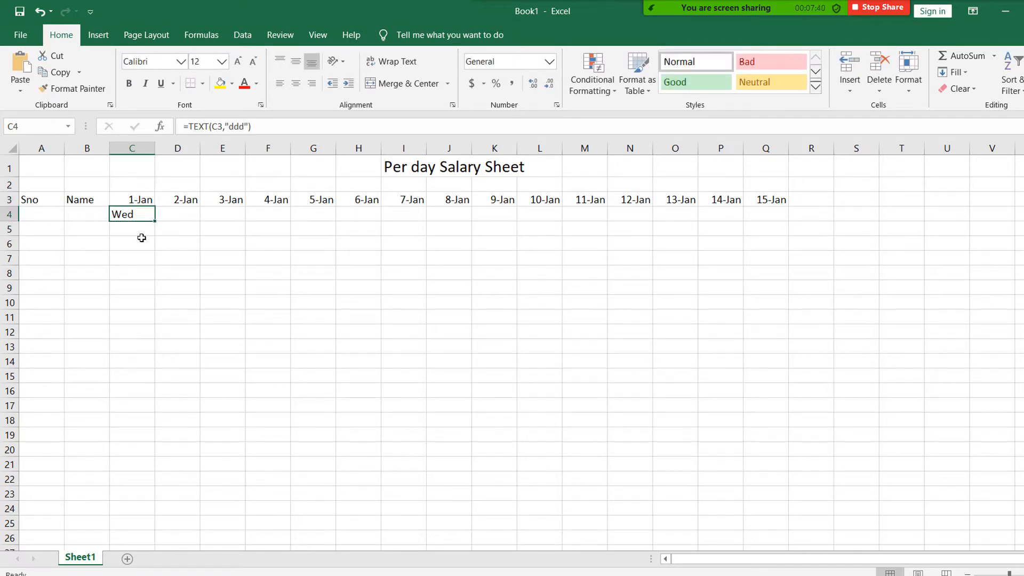
pyautogui.moveTo(153, 222); pyautogui.dragTo(808, 233)
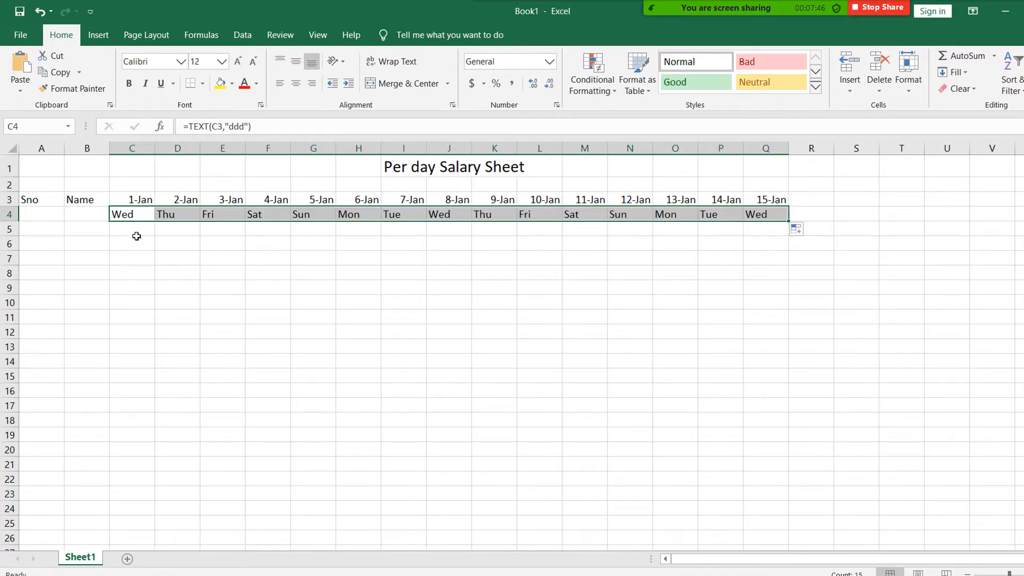
# - Left-align all the cells of the worksheet
pyautogui.click(9, 153)
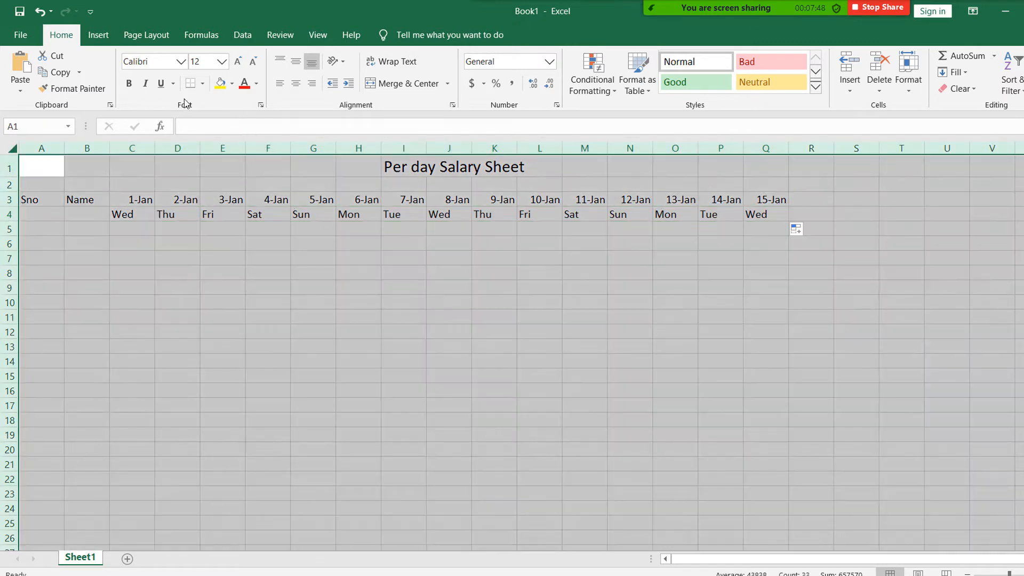
pyautogui.click(280, 83)
pyautogui.click(160, 201)
pyautogui.click(121, 217)
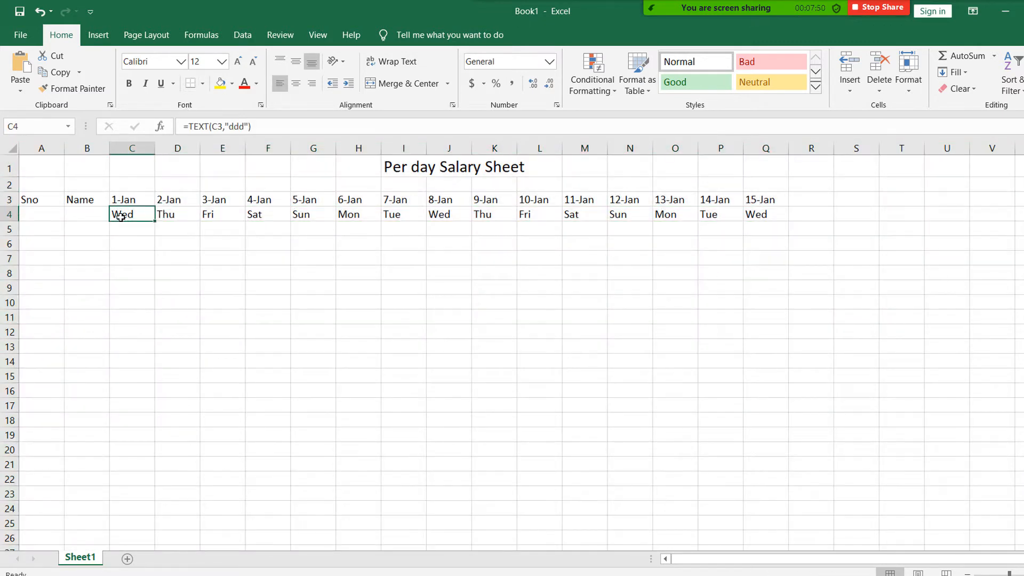
pyautogui.doubleClick(122, 215)
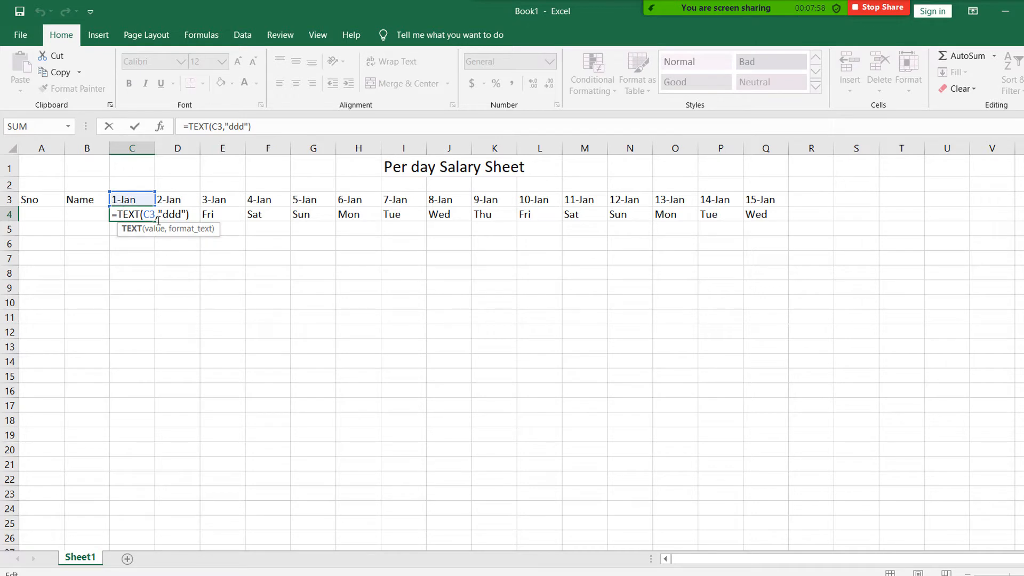
pyautogui.press('Return')
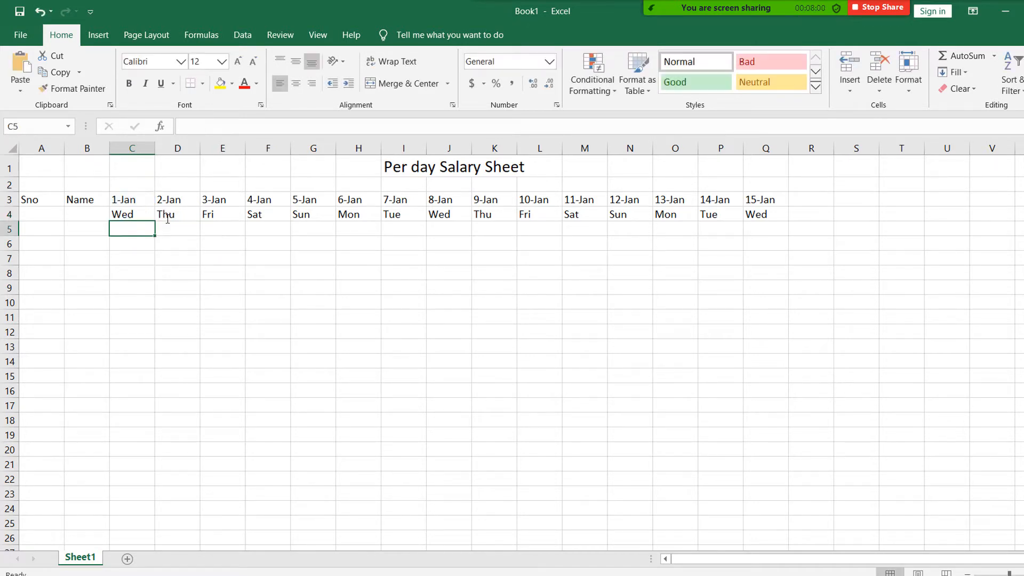
pyautogui.click(129, 215)
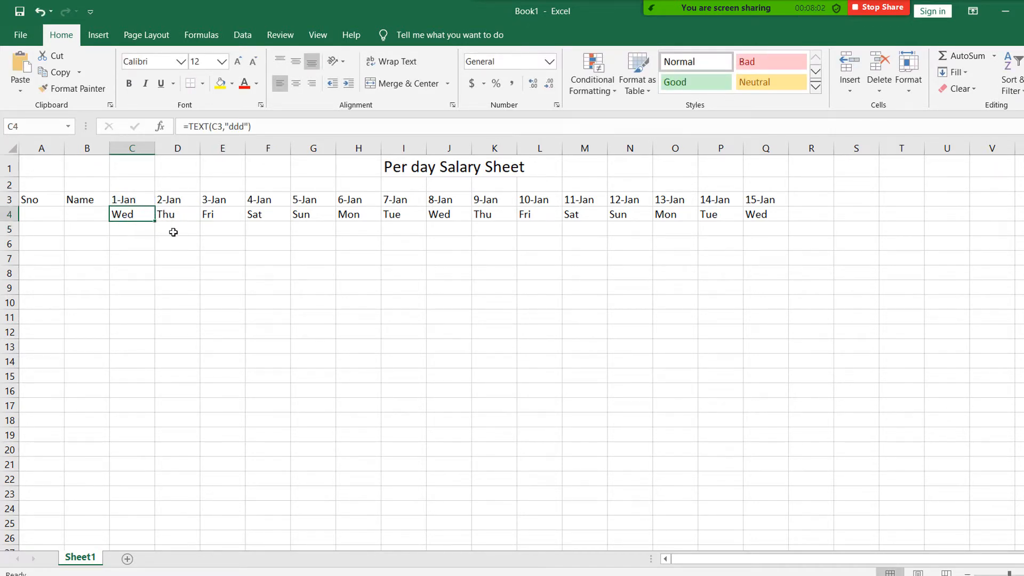
# - Add the heading "Total Days" in R3 and widen column R to fit it
pyautogui.click(801, 201)
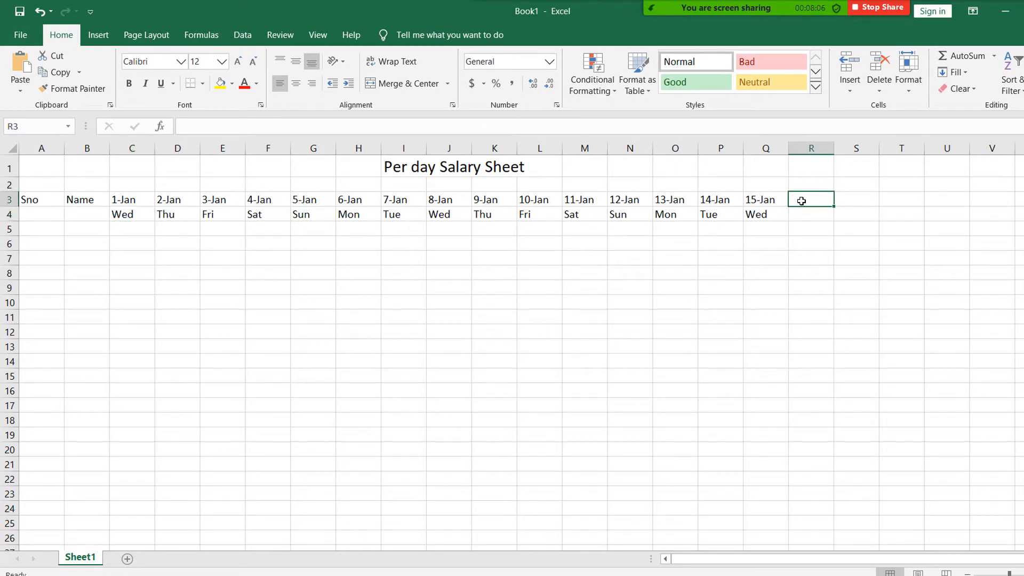
pyautogui.write('Total Days')
pyautogui.click(856, 256)
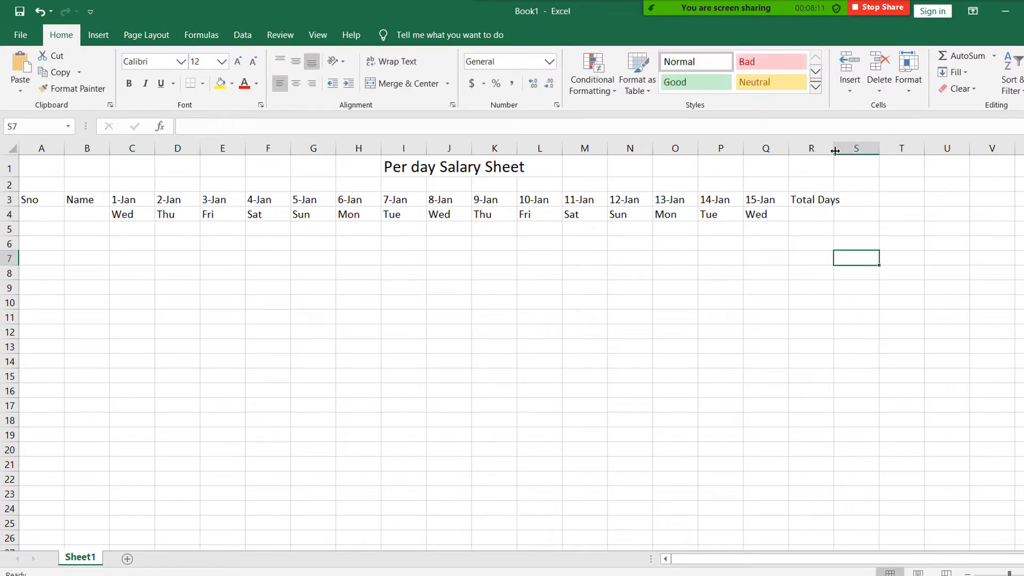
pyautogui.moveTo(834, 148); pyautogui.dragTo(846, 149)
# - Add the headings "Persent" in S3, "Absent" in T3 and "Leave" in U3
pyautogui.click(866, 200)
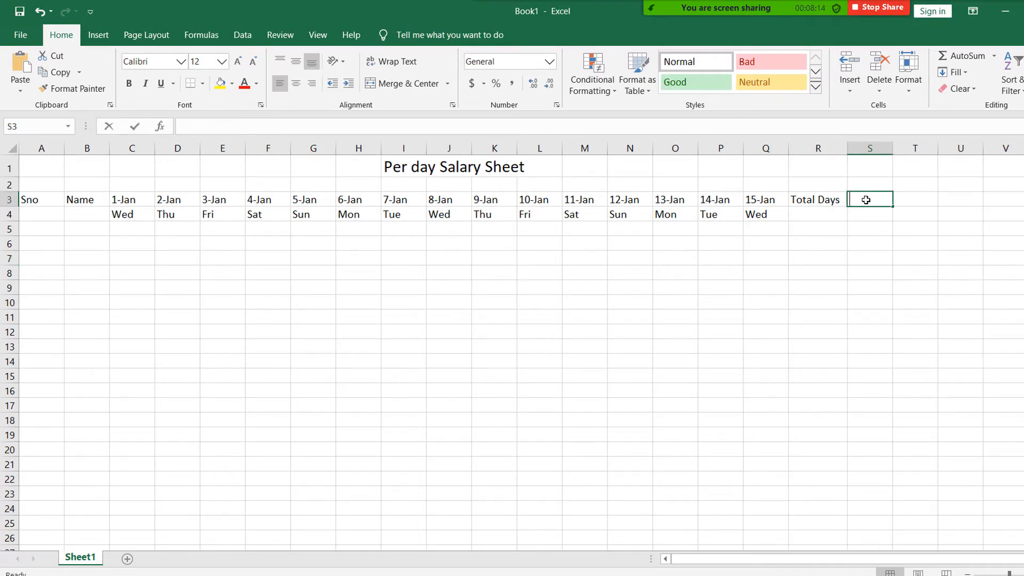
pyautogui.write('Persent')
pyautogui.press('Return')
pyautogui.click(921, 200)
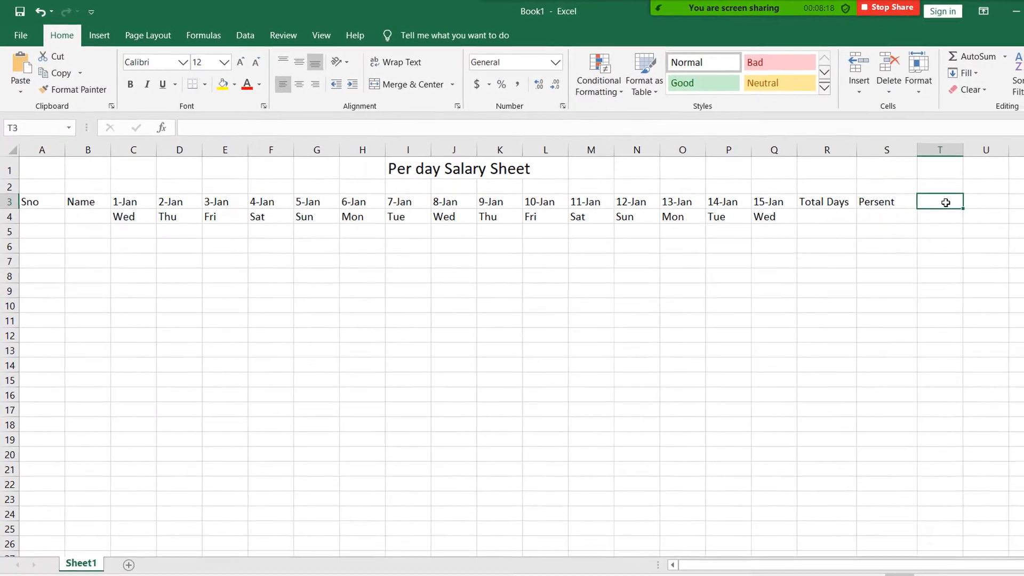
pyautogui.write('Absent')
pyautogui.click(982, 203)
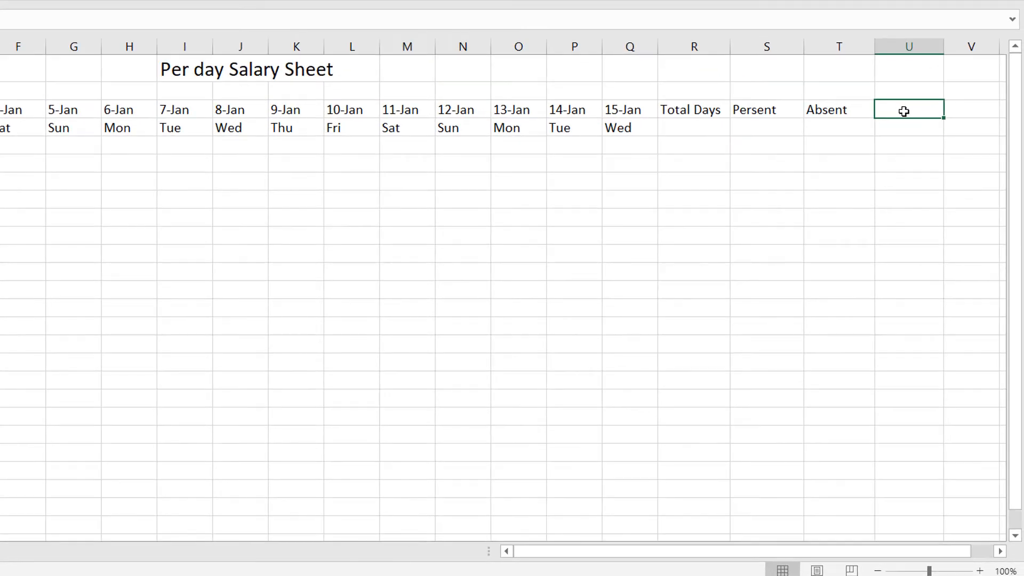
pyautogui.write('Leave')
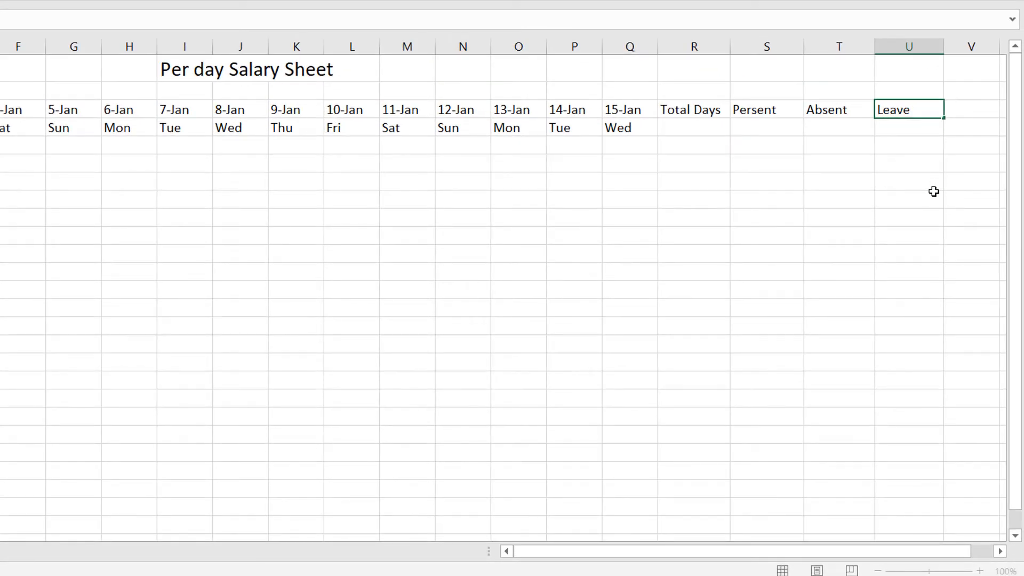
pyautogui.press('Tab')
# - Add the heading "Per day Salry" in V3
pyautogui.moveTo(1007, 46); pyautogui.dragTo(1006, 45)
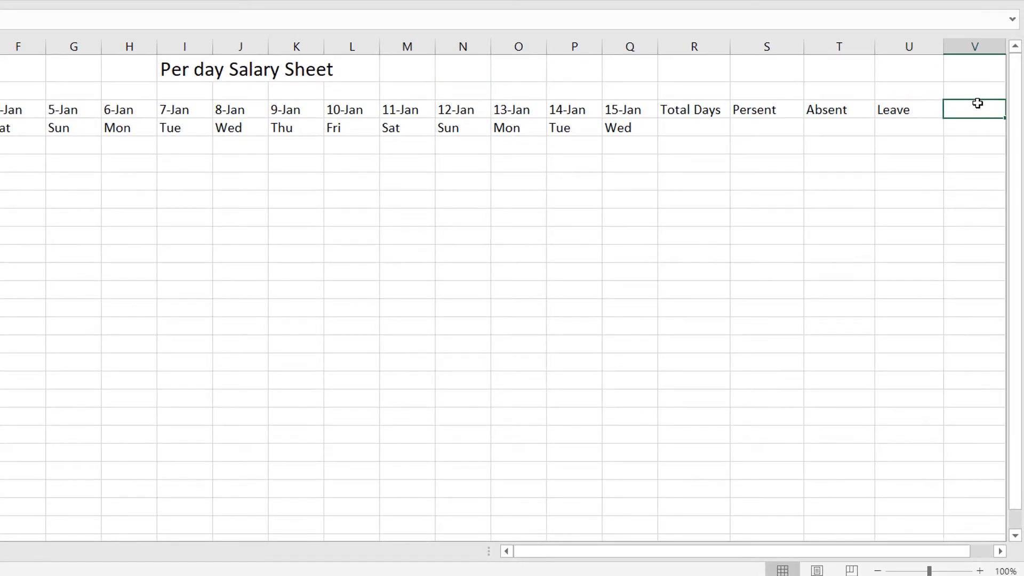
pyautogui.write('Pe')
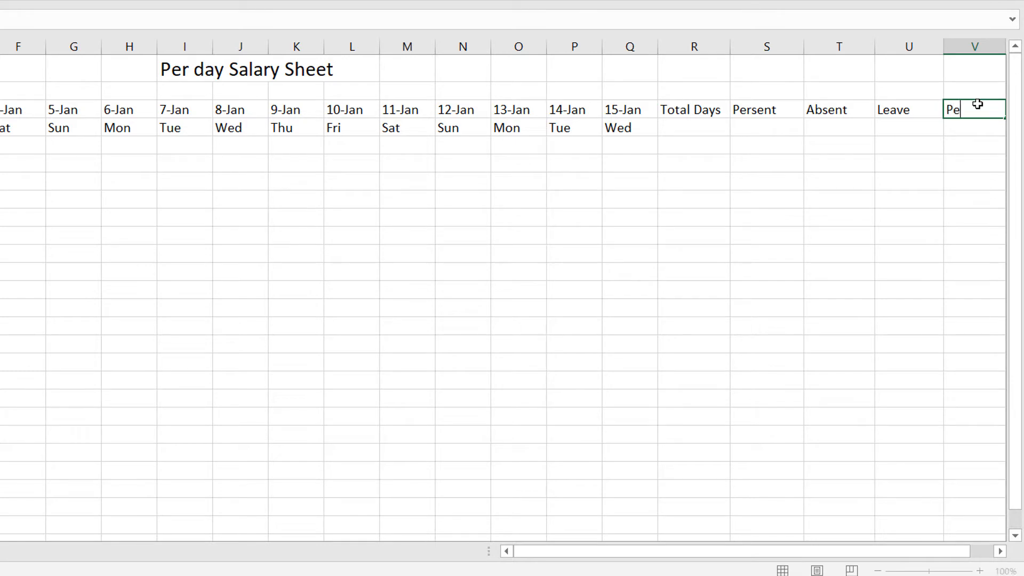
pyautogui.write('r day Salry')
pyautogui.click(310, 218)
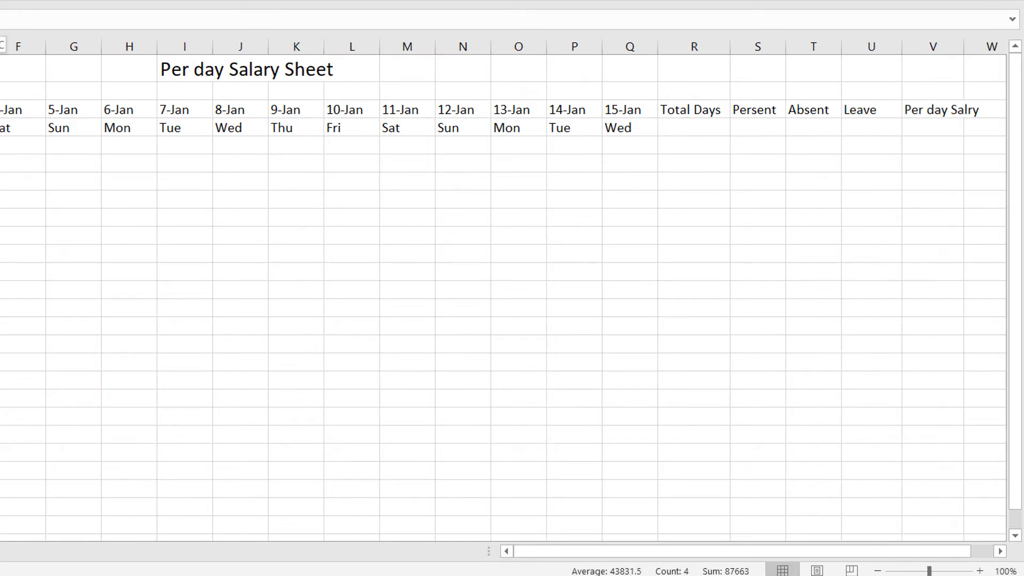
pyautogui.moveTo(0, 47); pyautogui.dragTo(635, 87)
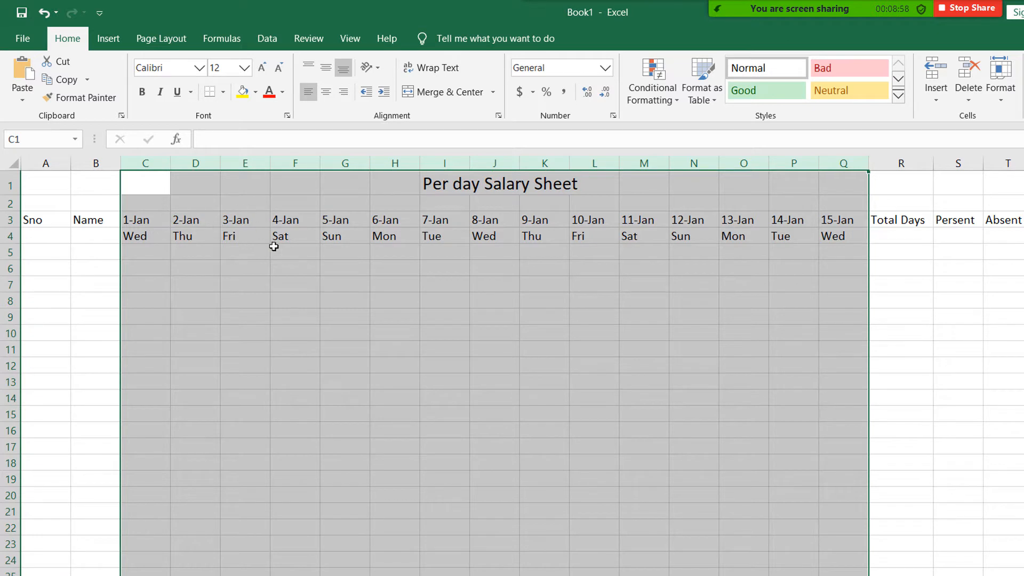
pyautogui.click(550, 306)
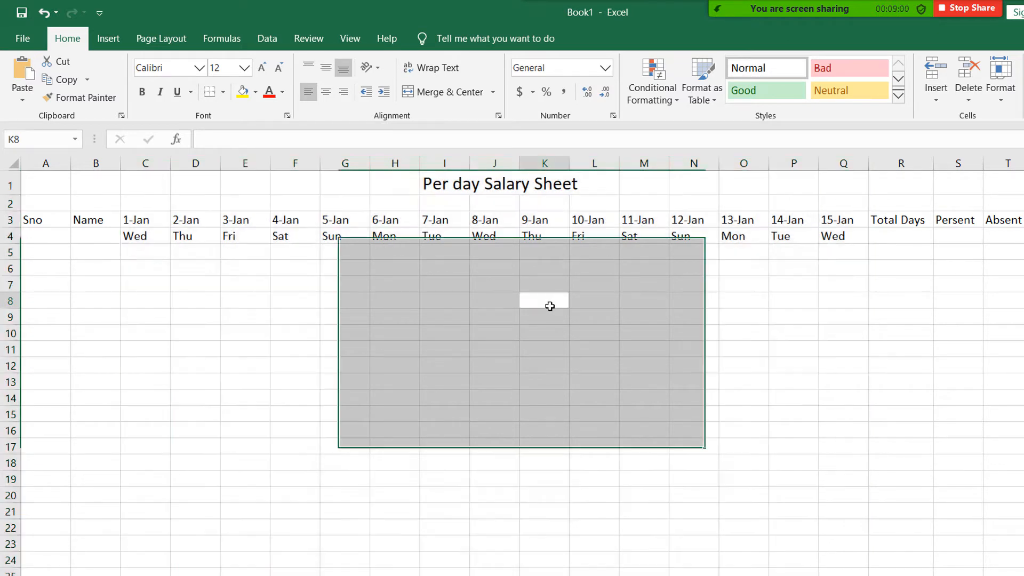
# - Narrow the date columns C to Q together
pyautogui.click(252, 290)
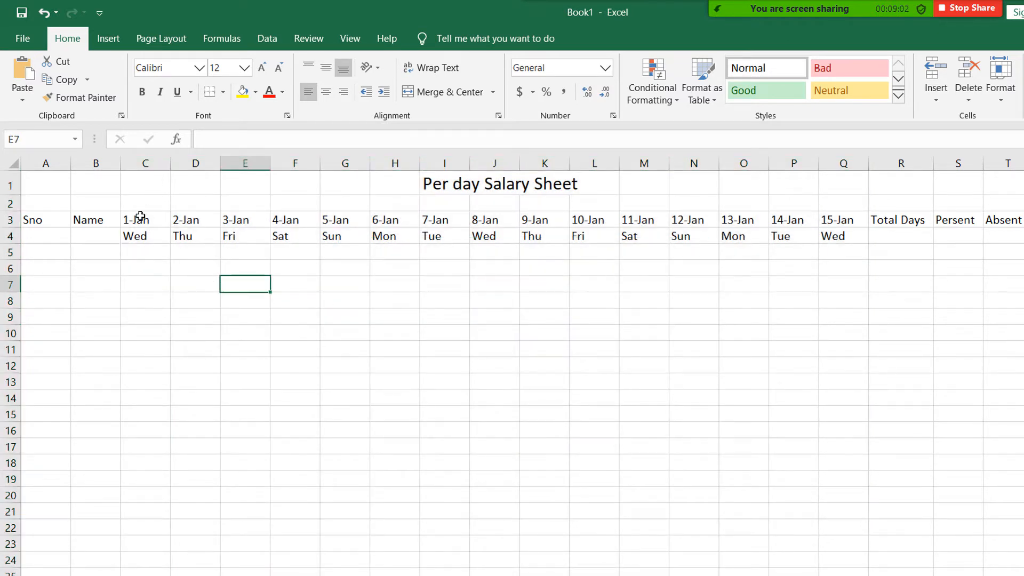
pyautogui.click(145, 163)
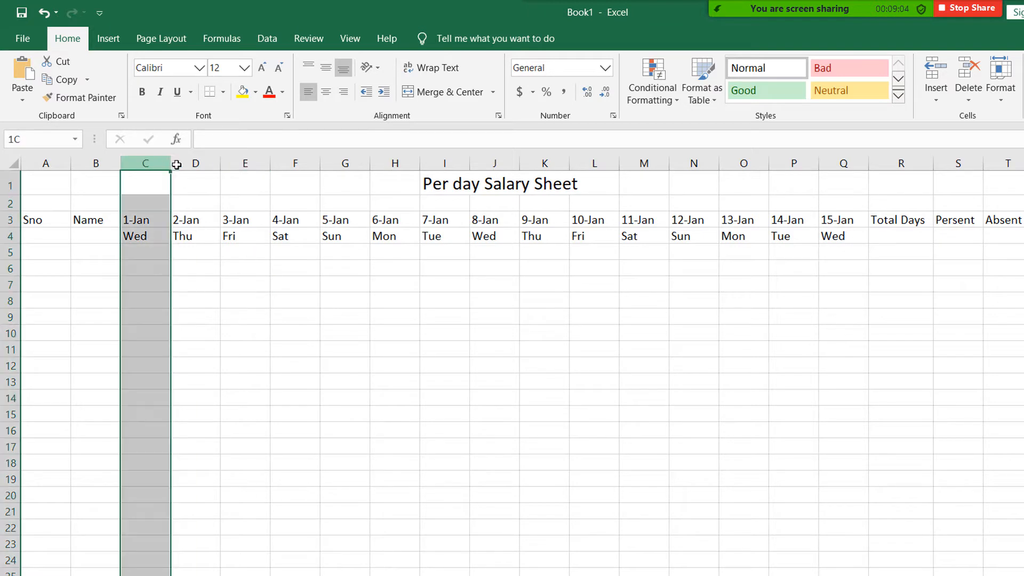
pyautogui.moveTo(177, 165); pyautogui.dragTo(459, 163)
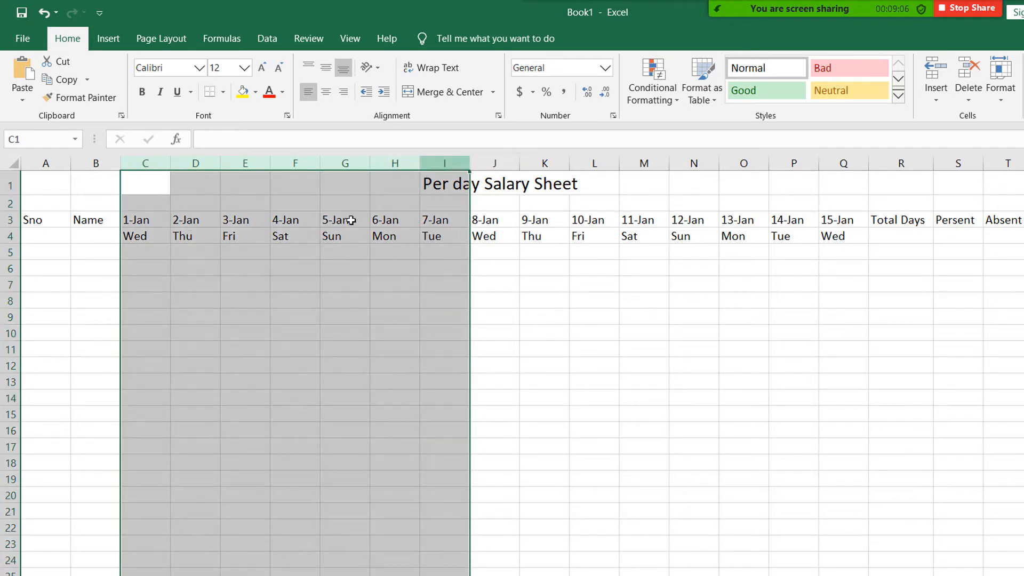
pyautogui.click(144, 299)
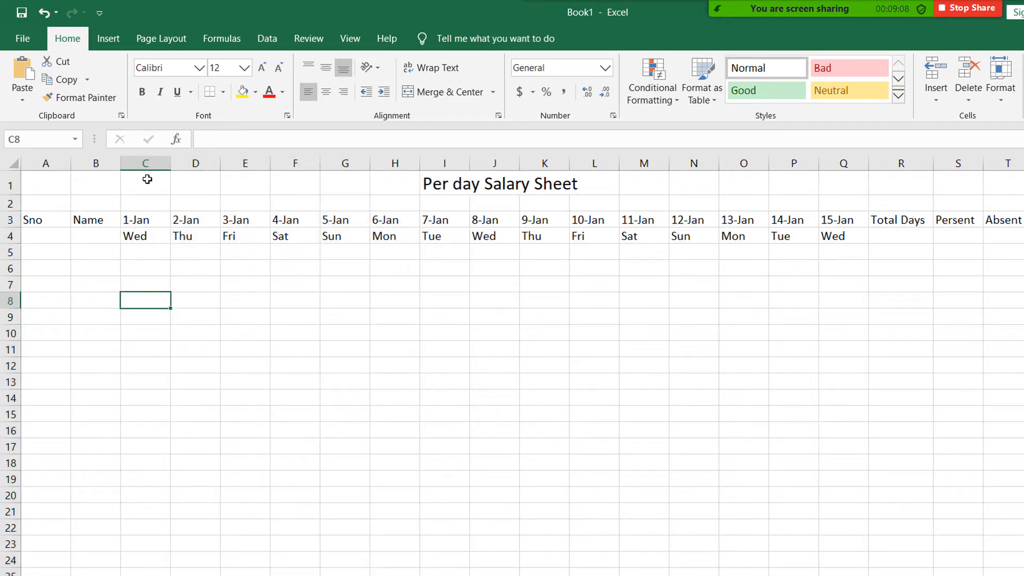
pyautogui.click(142, 161)
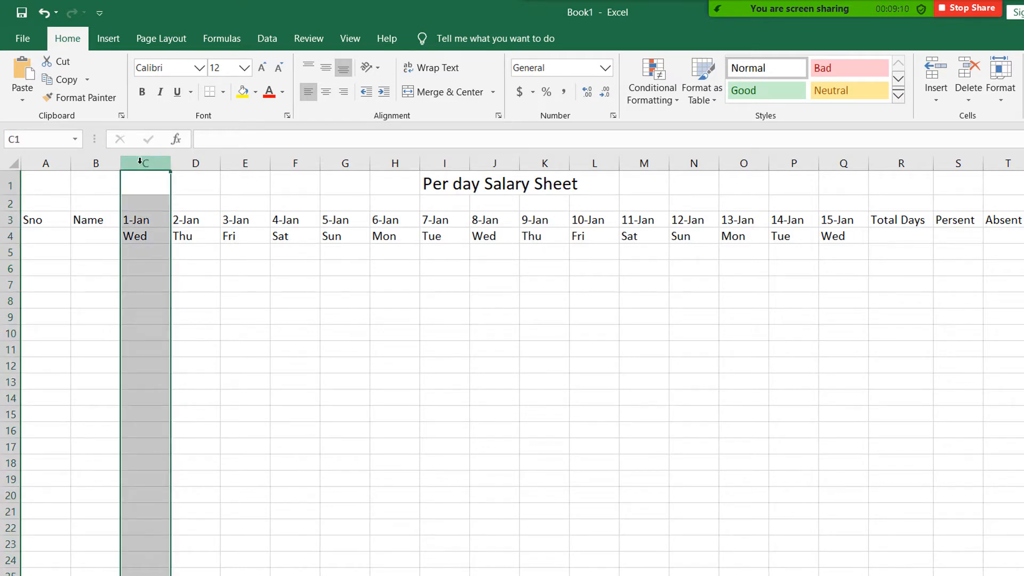
pyautogui.moveTo(139, 161); pyautogui.dragTo(849, 164)
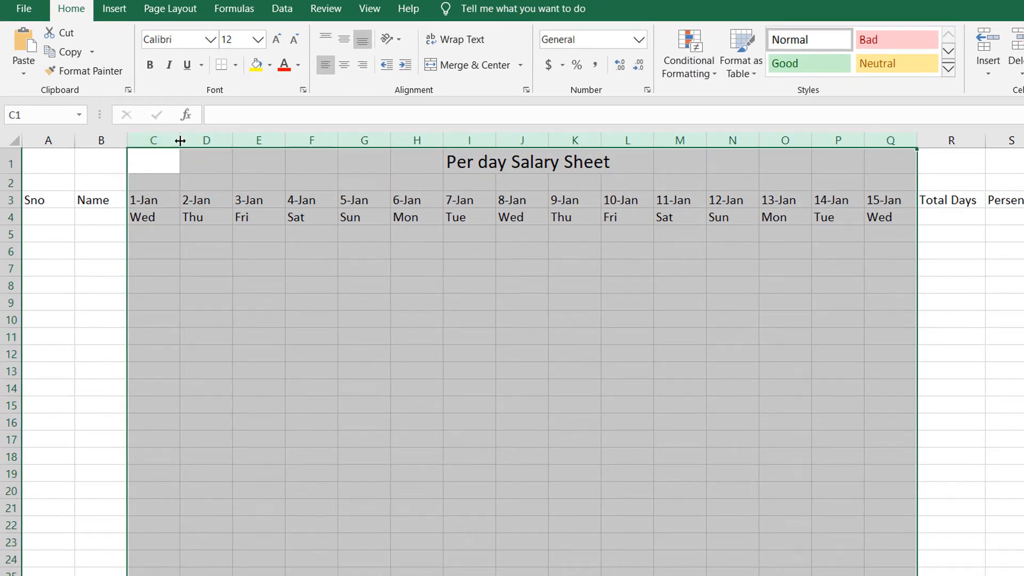
pyautogui.moveTo(180, 140); pyautogui.dragTo(164, 145)
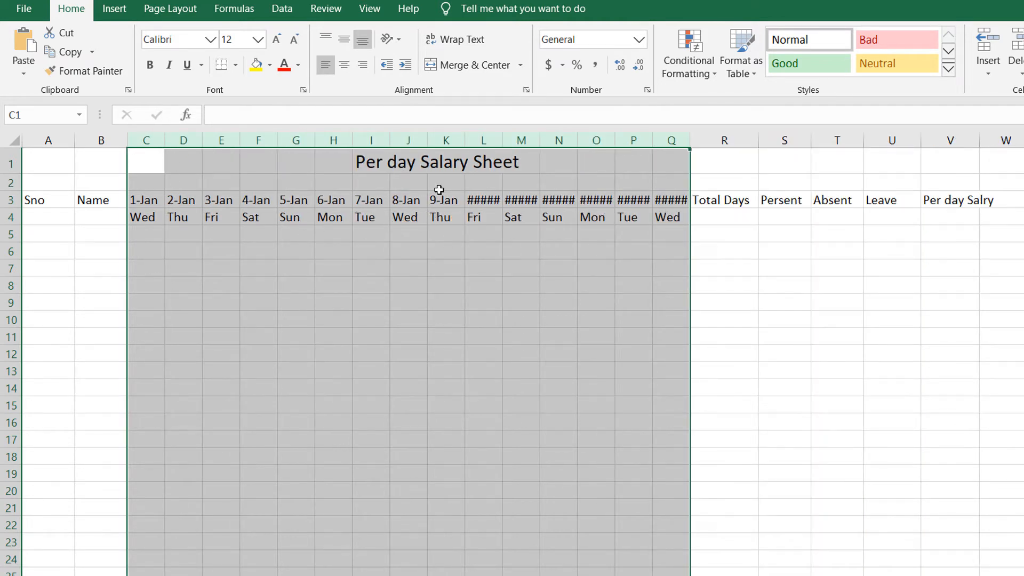
# - Widen columns L to Q together just enough to display the dates from 10-Jan to 15-Jan
pyautogui.click(475, 248)
pyautogui.moveTo(484, 140); pyautogui.dragTo(667, 139)
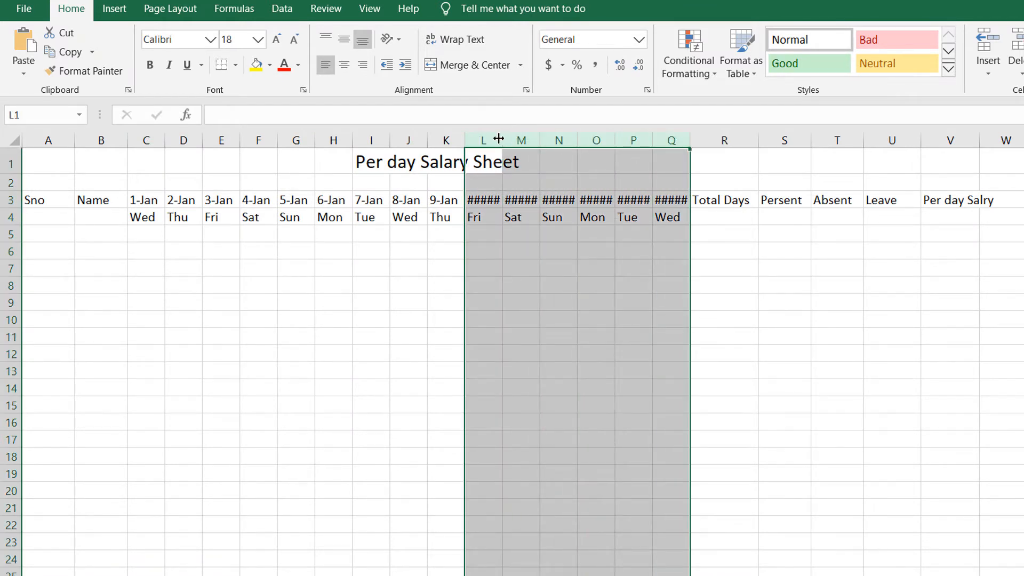
pyautogui.moveTo(497, 139); pyautogui.dragTo(502, 137)
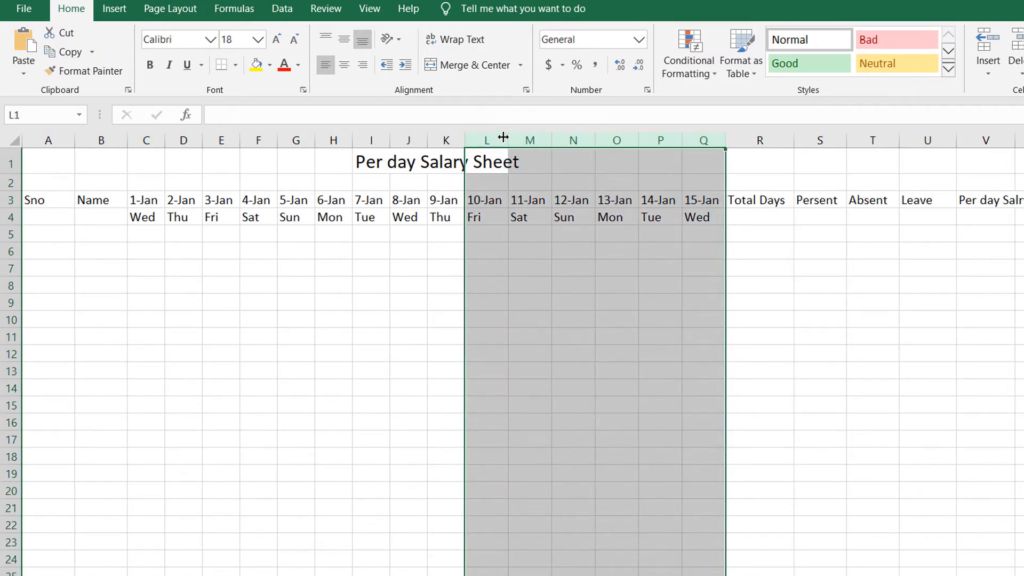
pyautogui.click(309, 270)
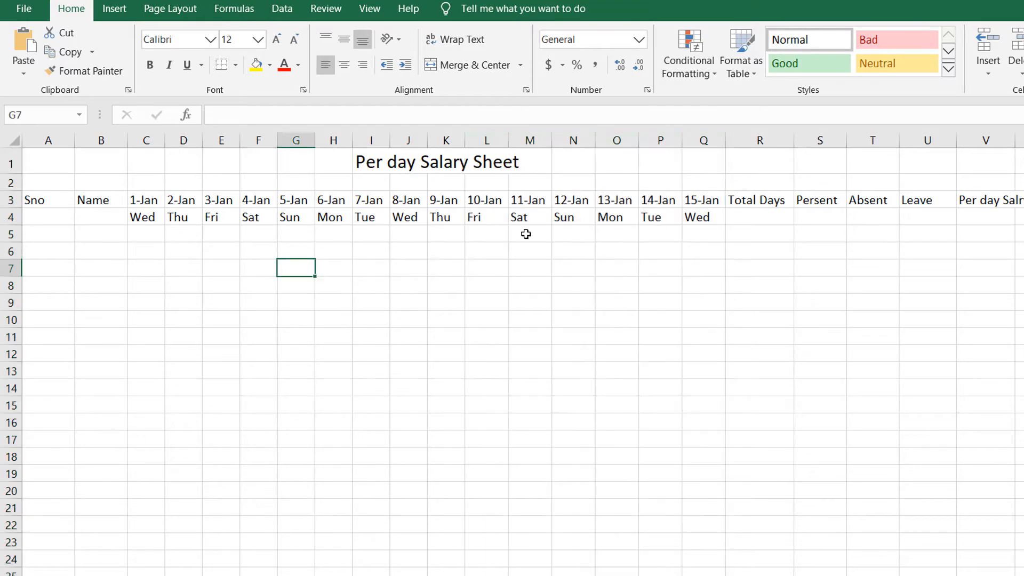
pyautogui.click(779, 252)
pyautogui.click(561, 286)
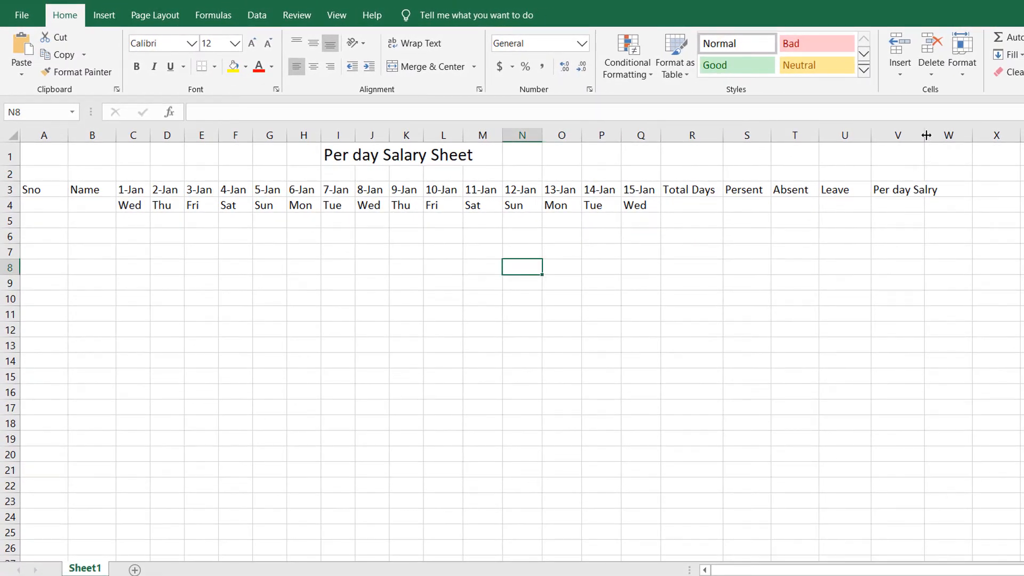
# - Slightly widen column V, then merge and center V3:V4 and wrap the "Per day Salry" heading
pyautogui.moveTo(926, 135)
pyautogui.mouseDown()
pyautogui.moveTo(942, 137)
pyautogui.moveTo(933, 139)
pyautogui.mouseUp()
pyautogui.moveTo(896, 195); pyautogui.dragTo(893, 205)
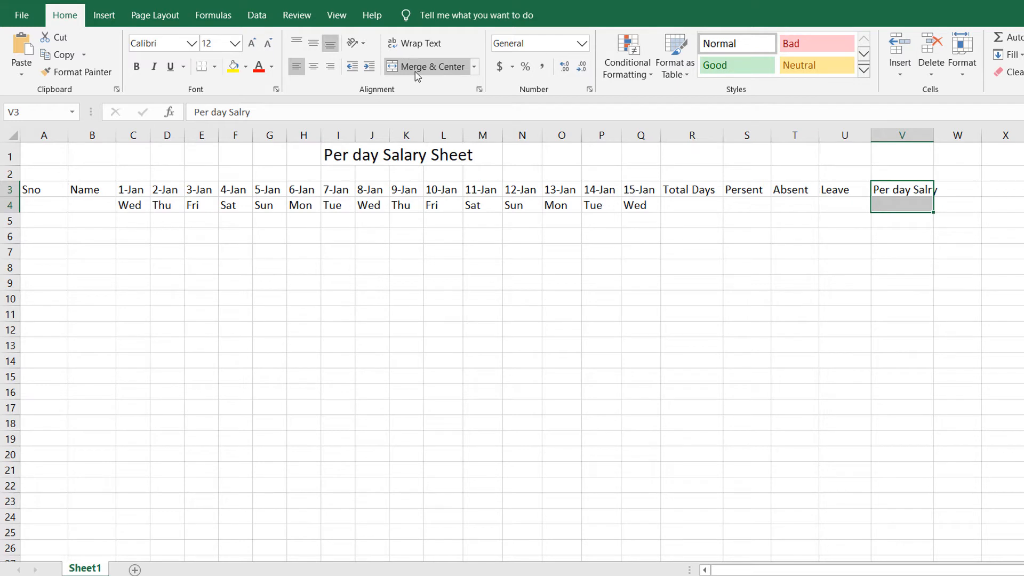
pyautogui.click(432, 74)
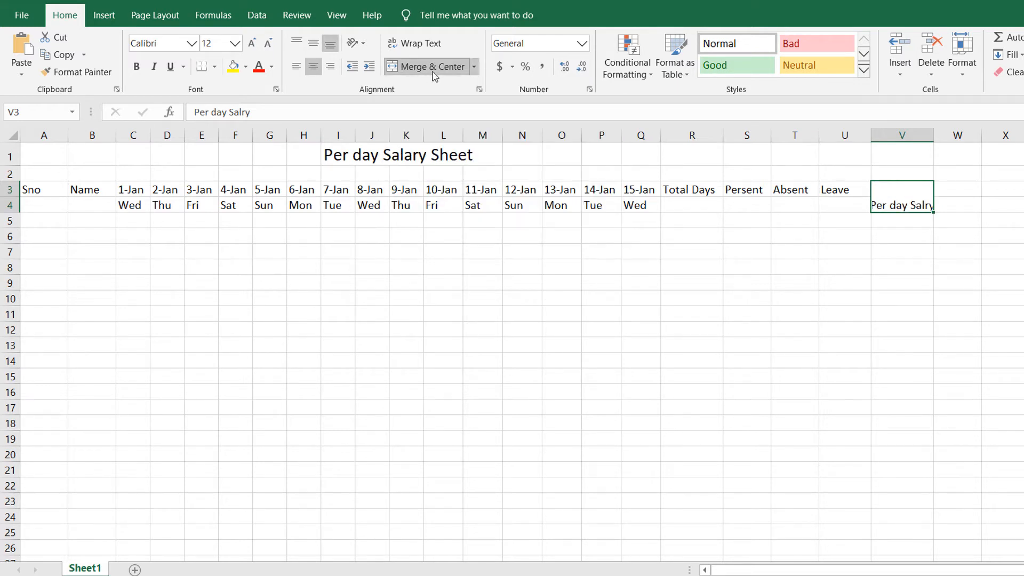
pyautogui.click(419, 47)
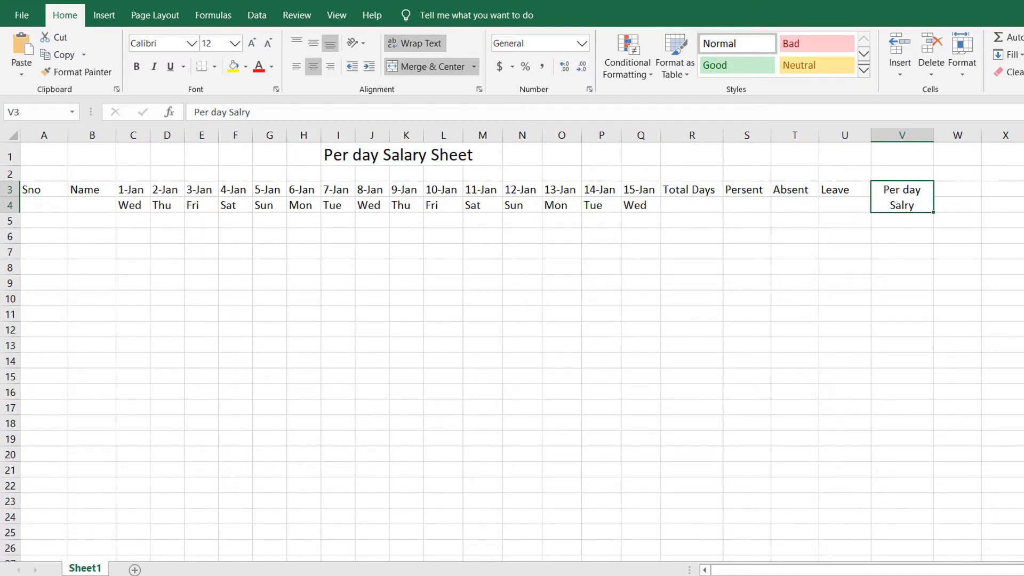
# - Narrow columns V and U to fit the "Per day Salry" and "Leave" headings closely
pyautogui.moveTo(932, 141); pyautogui.dragTo(921, 140)
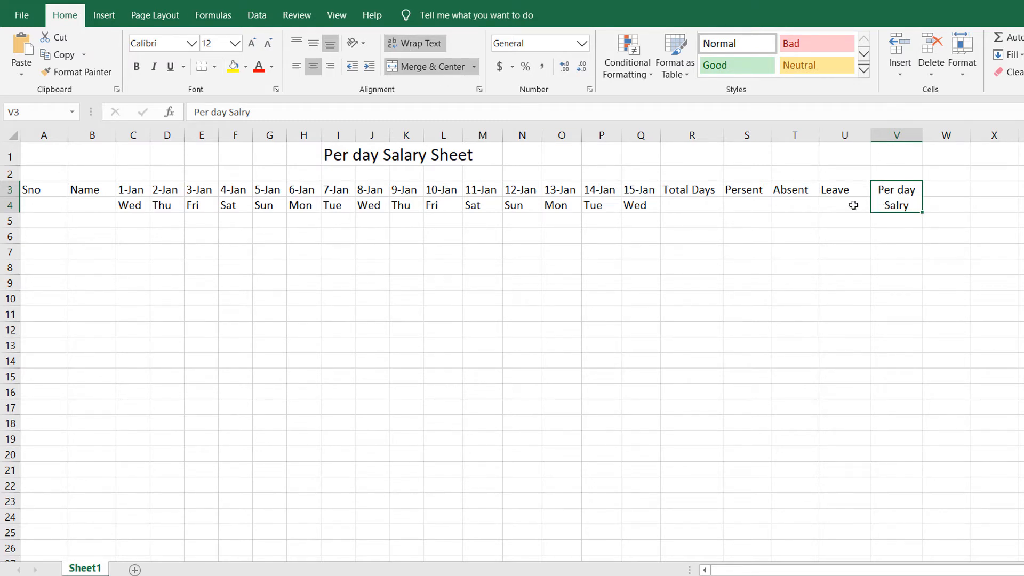
pyautogui.moveTo(869, 140); pyautogui.dragTo(859, 140)
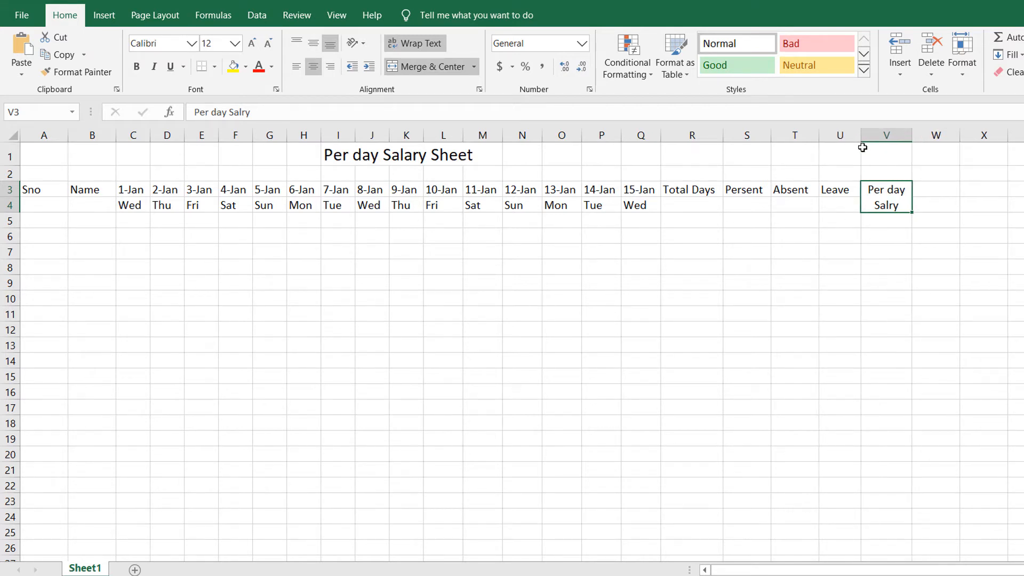
pyautogui.moveTo(861, 137); pyautogui.dragTo(862, 137)
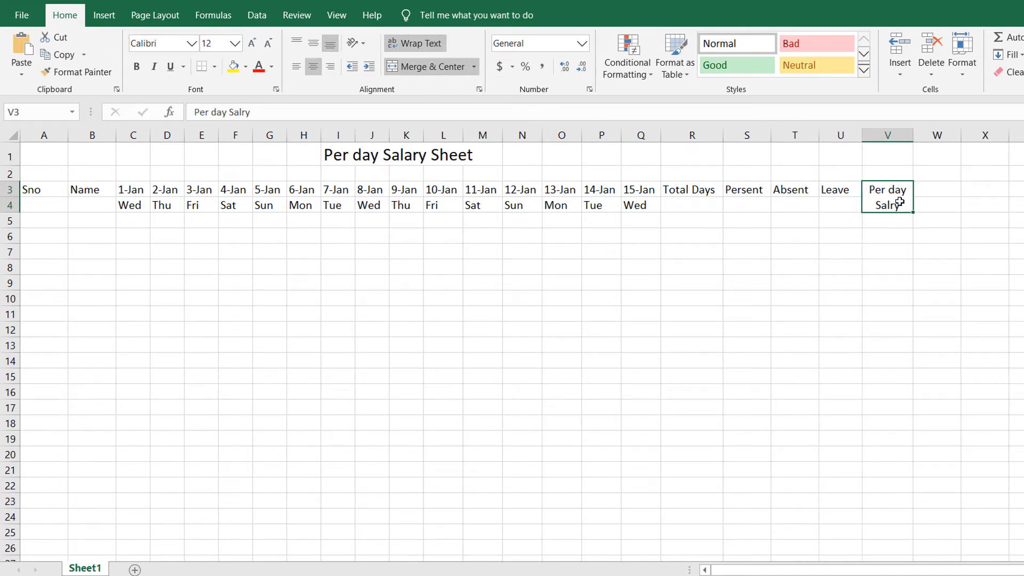
# - Add the heading "Net Salary" in W3
pyautogui.click(939, 187)
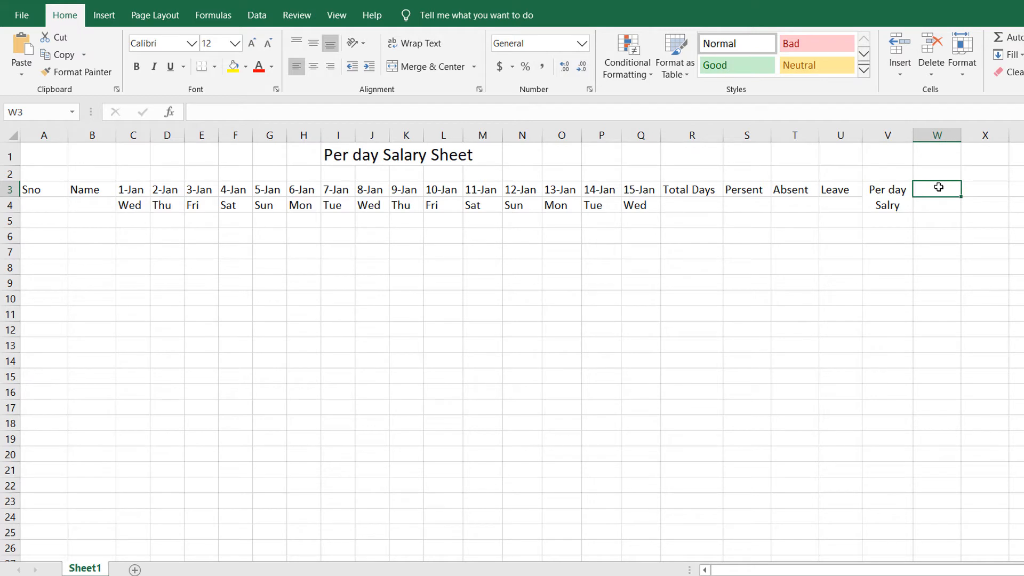
pyautogui.write('Tos')
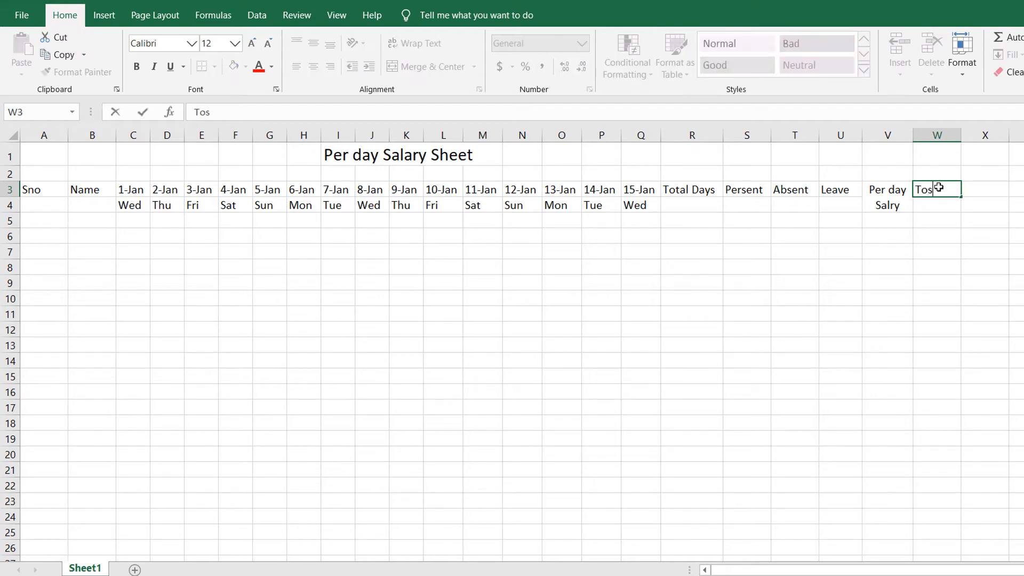
pyautogui.write('tal Sa')
pyautogui.press('BackSpace')
pyautogui.press('BackSpace')
pyautogui.press('BackSpace')
pyautogui.press('BackSpace')
pyautogui.press('BackSpace')
pyautogui.press('BackSpace')
pyautogui.press('BackSpace')
pyautogui.press('BackSpace')
pyautogui.write('Net Salary')
pyautogui.press('Return')
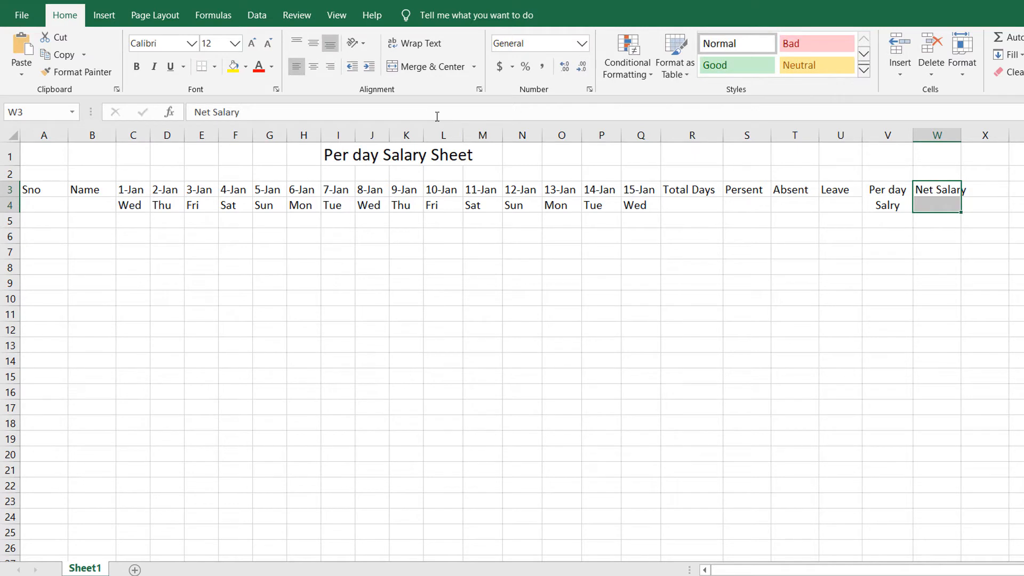
# - Wrap the "Net Salary" heading and merge and center it across W3:W4
pyautogui.click(425, 46)
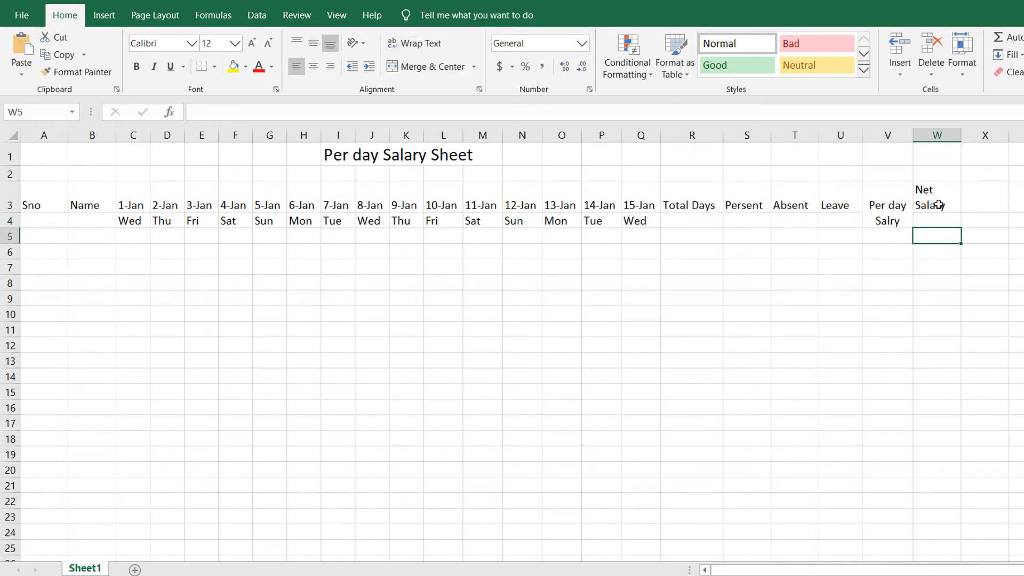
pyautogui.moveTo(938, 204)
pyautogui.mouseDown()
pyautogui.moveTo(930, 206)
pyautogui.moveTo(937, 221)
pyautogui.mouseUp()
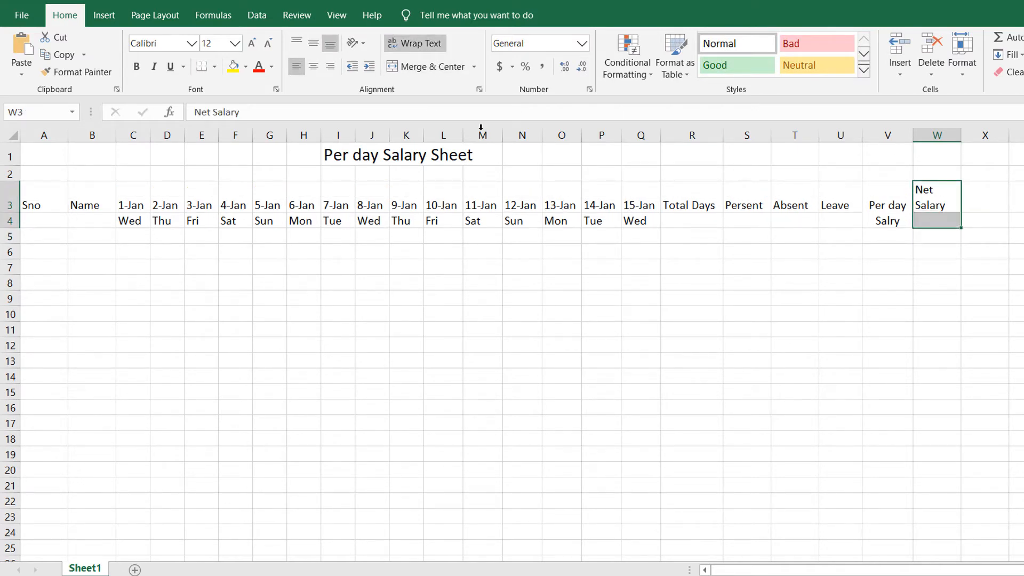
pyautogui.click(416, 71)
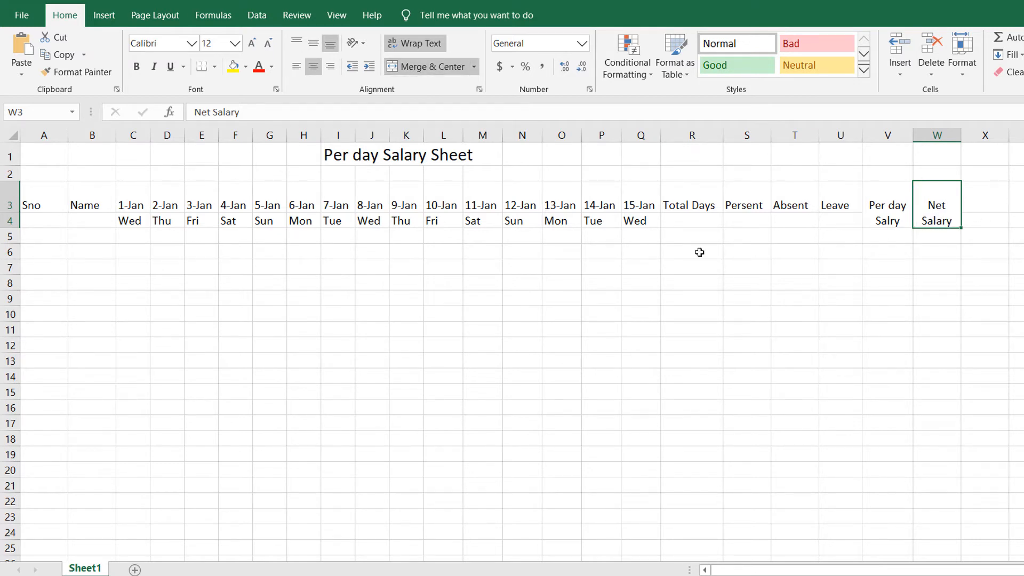
# - Autofit the height of row 3 and the width of column W to their contents
pyautogui.click(789, 238)
pyautogui.doubleClick(16, 212)
pyautogui.click(447, 266)
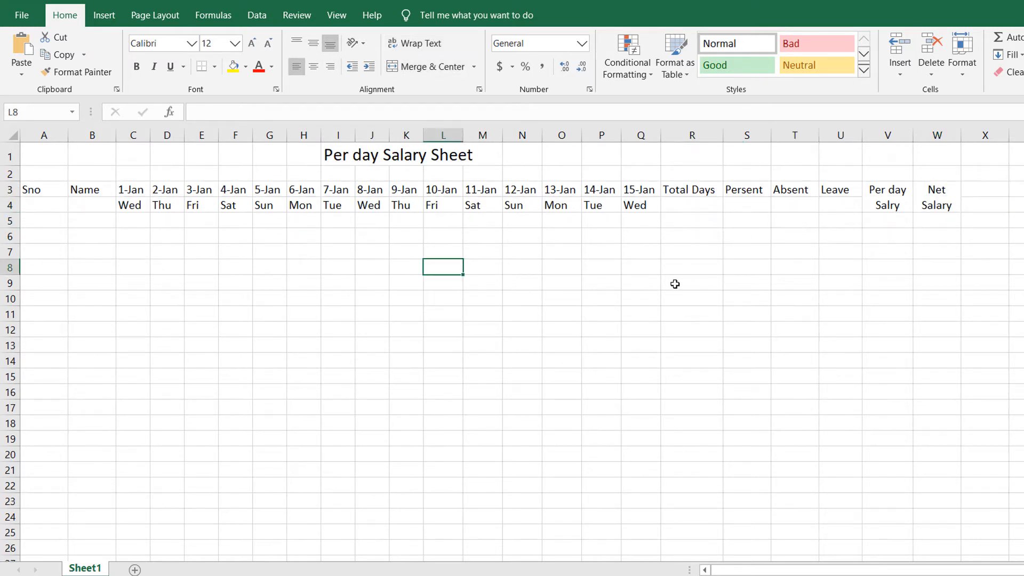
pyautogui.click(676, 284)
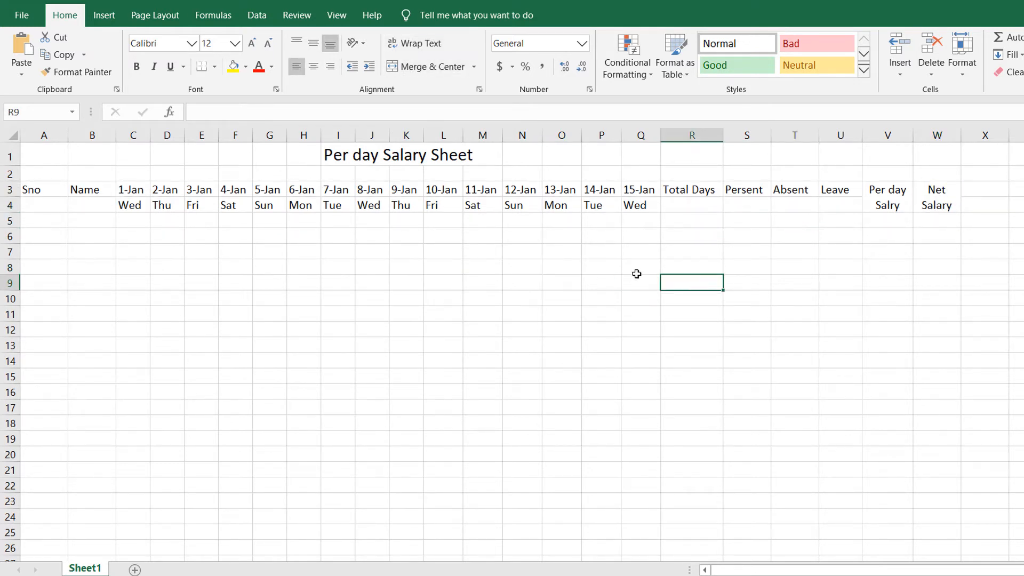
pyautogui.doubleClick(960, 138)
pyautogui.click(235, 250)
# - Apply all borders to the empty table body A5:W17
pyautogui.moveTo(32, 221); pyautogui.dragTo(947, 415)
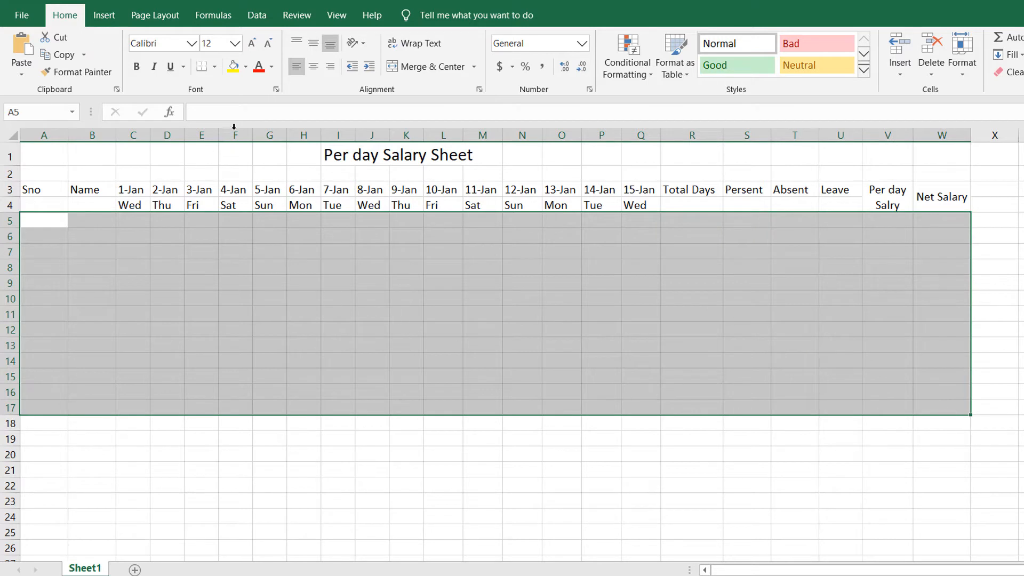
pyautogui.click(214, 66)
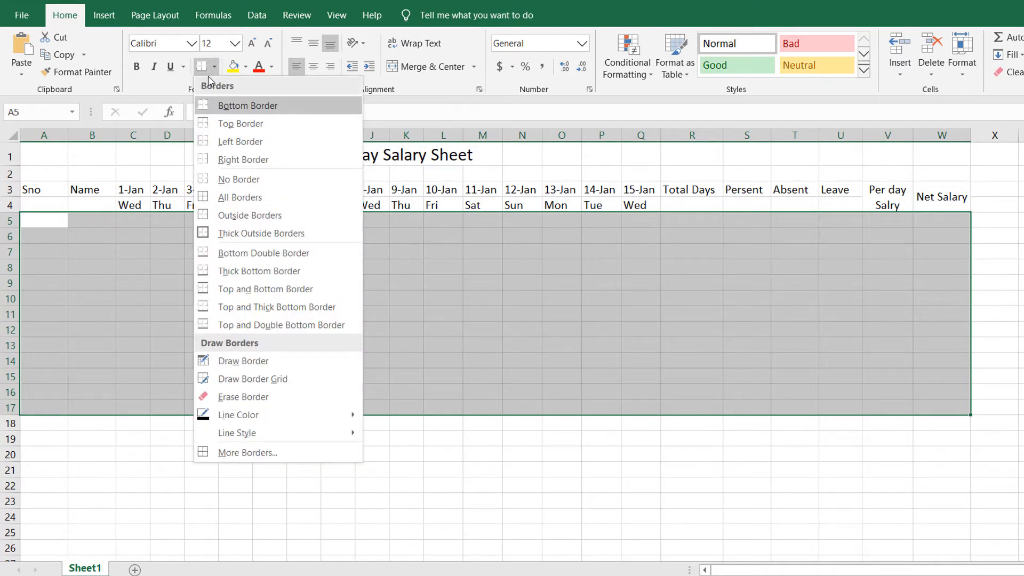
pyautogui.click(228, 198)
pyautogui.click(216, 233)
# - Apply an outside border around the header rows A3:W4
pyautogui.moveTo(44, 186); pyautogui.dragTo(957, 204)
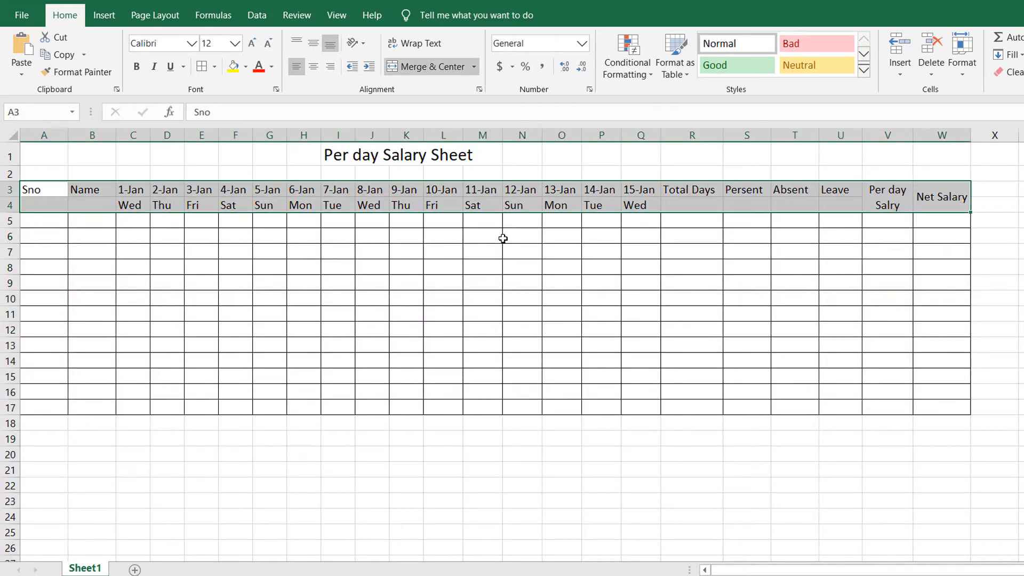
pyautogui.click(214, 67)
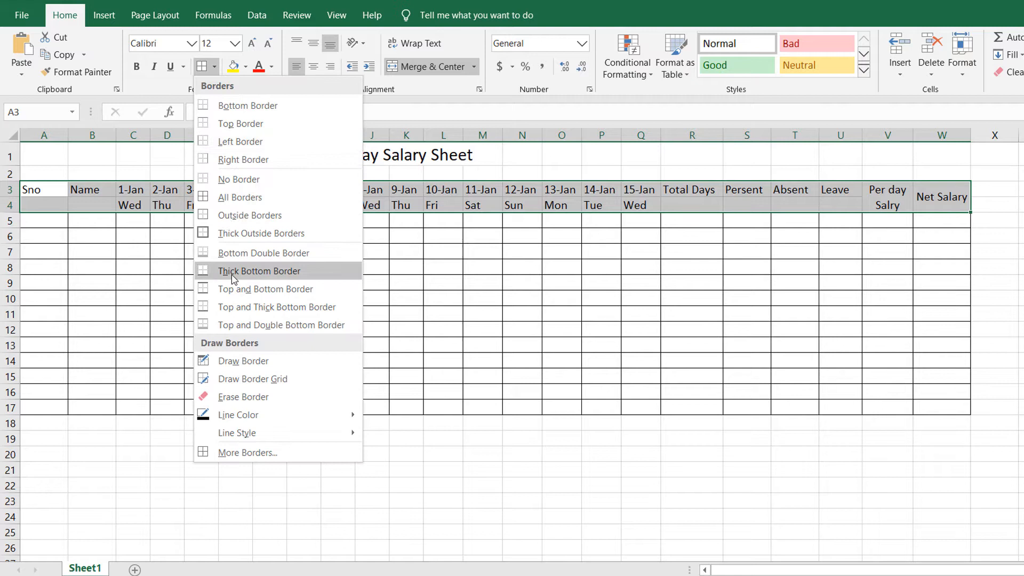
pyautogui.click(229, 231)
pyautogui.click(192, 253)
pyautogui.click(373, 284)
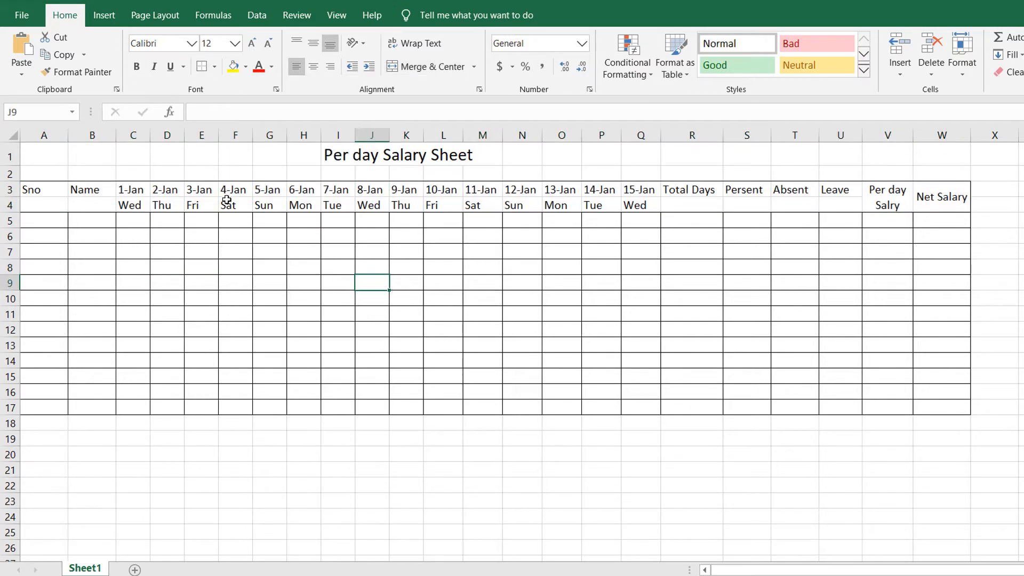
pyautogui.moveTo(136, 453); pyautogui.dragTo(304, 519)
pyautogui.moveTo(432, 499); pyautogui.dragTo(600, 516)
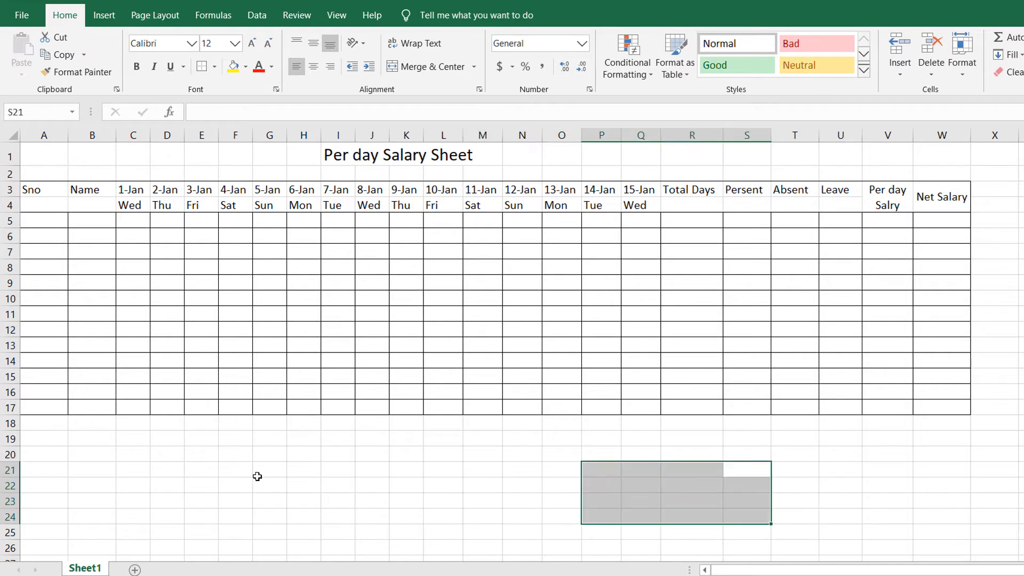
pyautogui.click(259, 474)
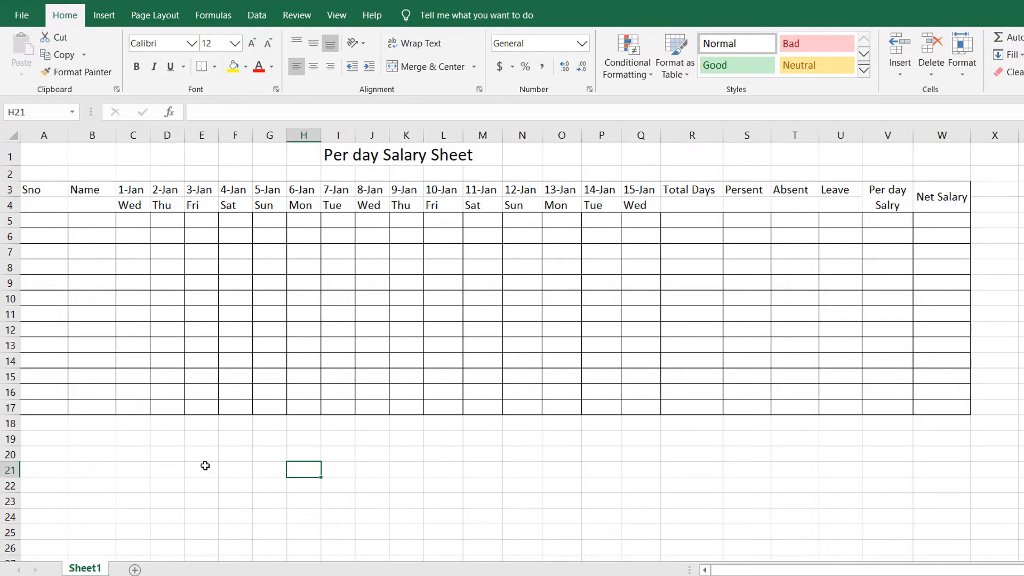
# - Hide the worksheet gridlines
pyautogui.click(172, 456)
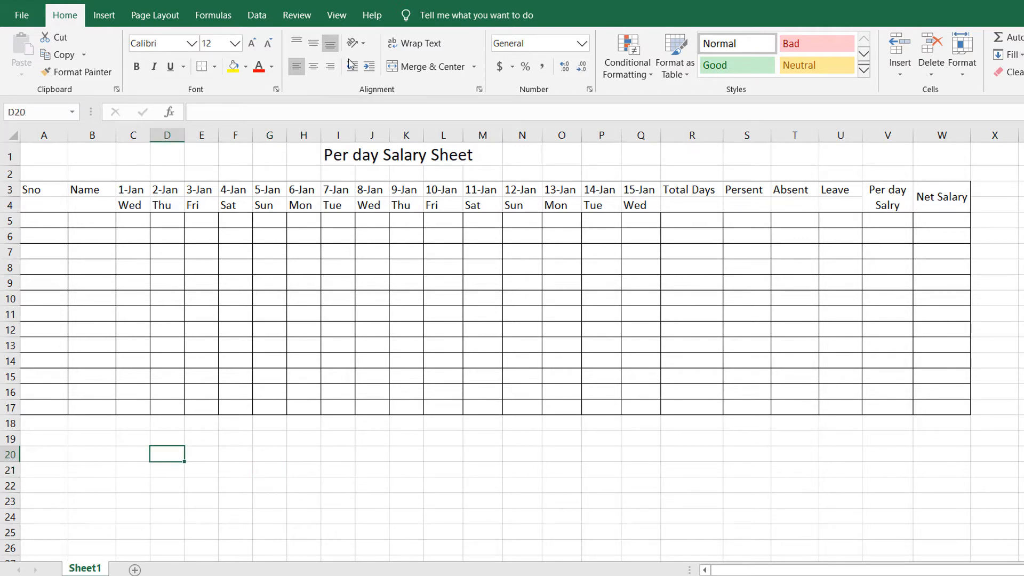
pyautogui.click(339, 15)
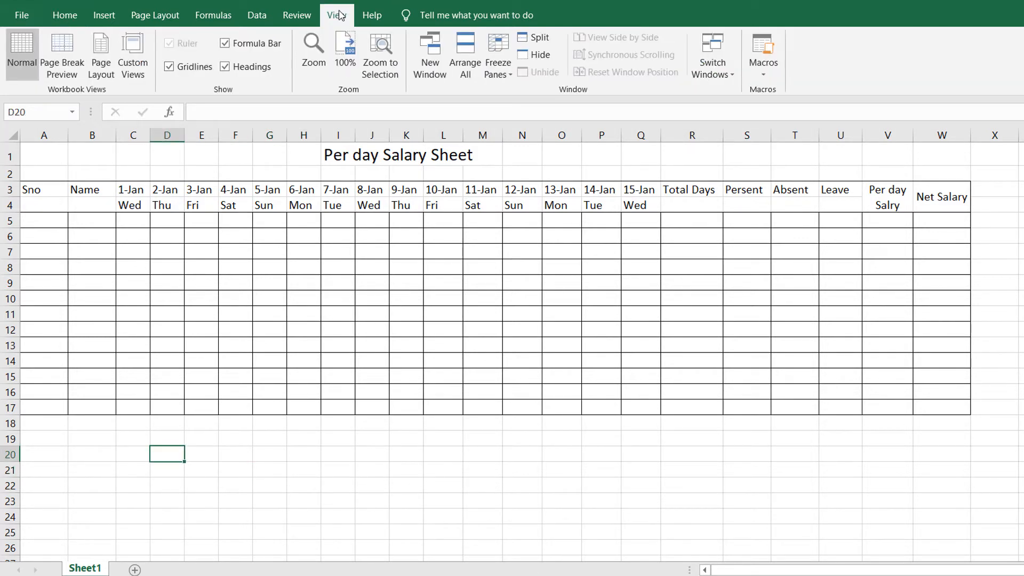
pyautogui.click(177, 71)
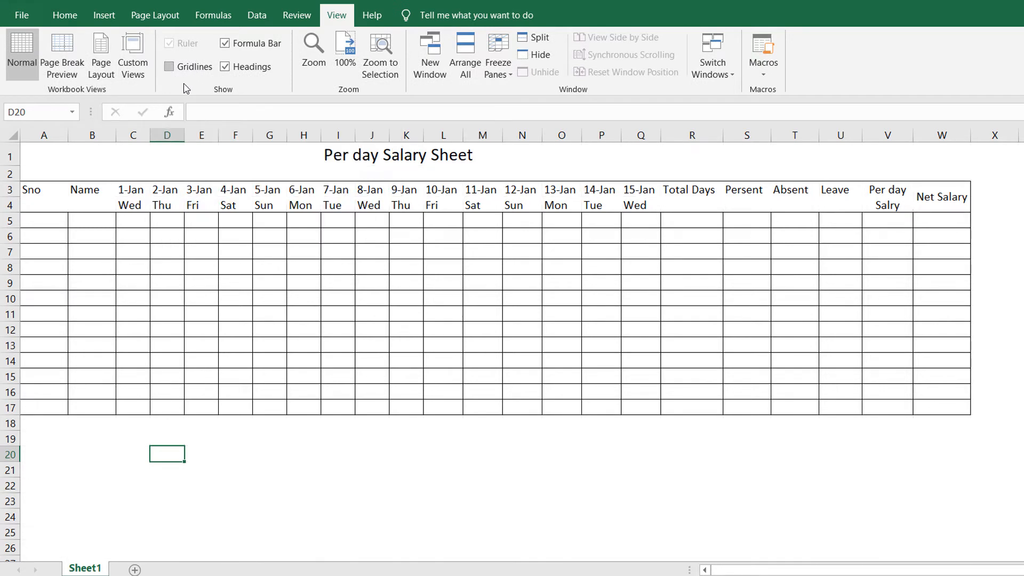
pyautogui.click(216, 436)
pyautogui.moveTo(538, 489); pyautogui.dragTo(564, 489)
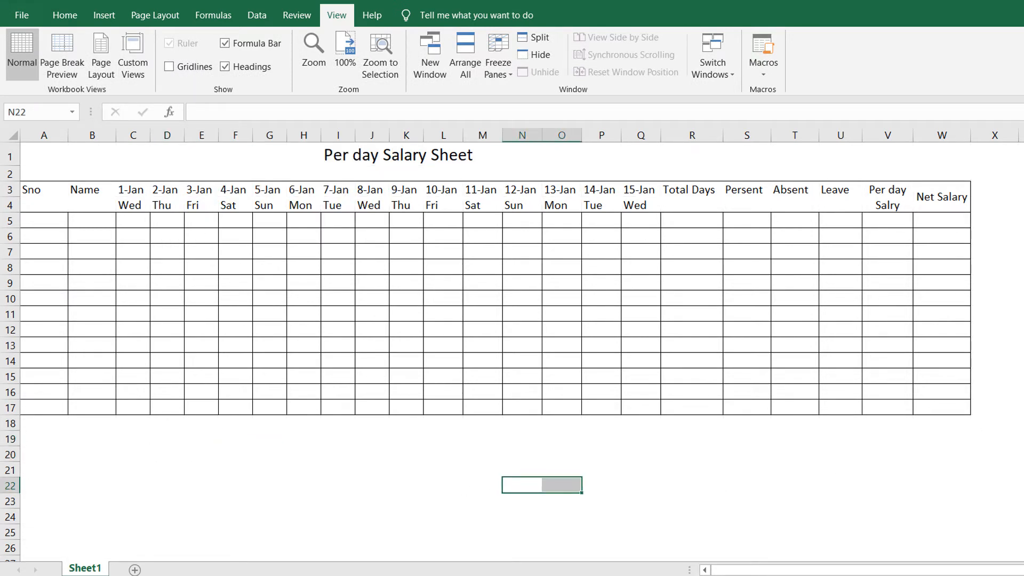
pyautogui.moveTo(1021, 221); pyautogui.dragTo(1020, 346)
pyautogui.click(995, 438)
pyautogui.click(478, 525)
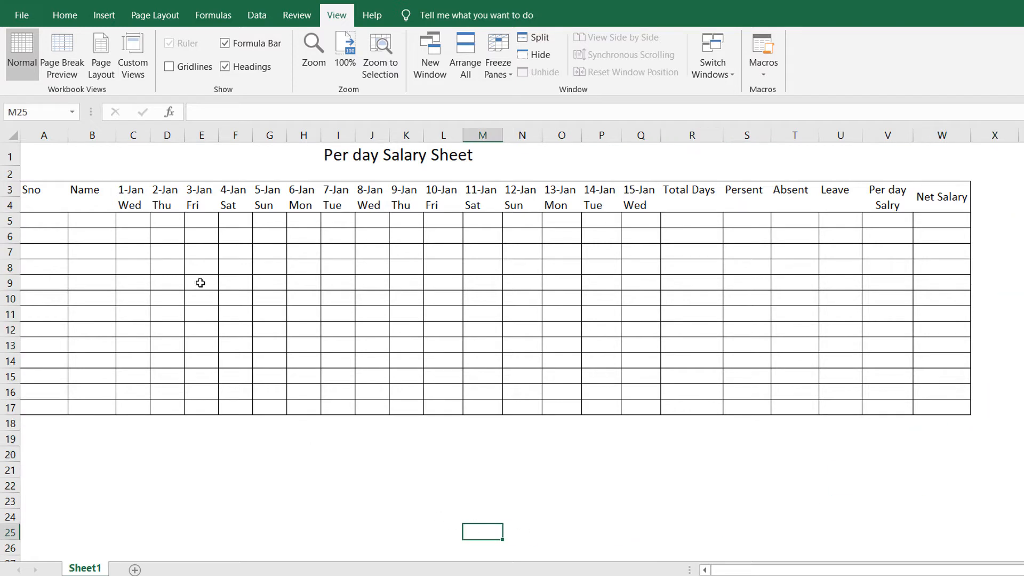
pyautogui.click(65, 15)
pyautogui.click(54, 236)
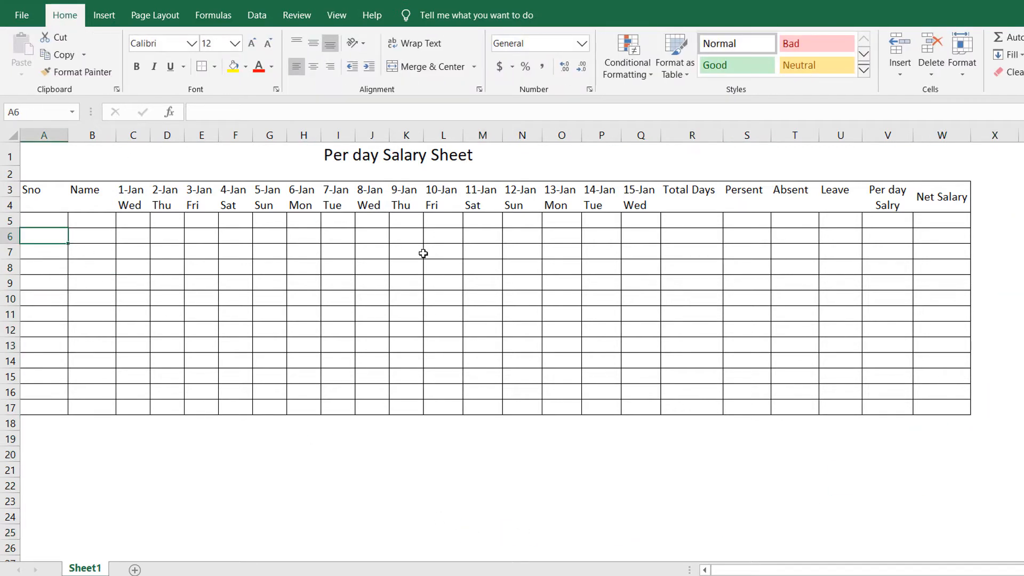
# - Turn the worksheet gridlines back on and hide them again
pyautogui.click(336, 15)
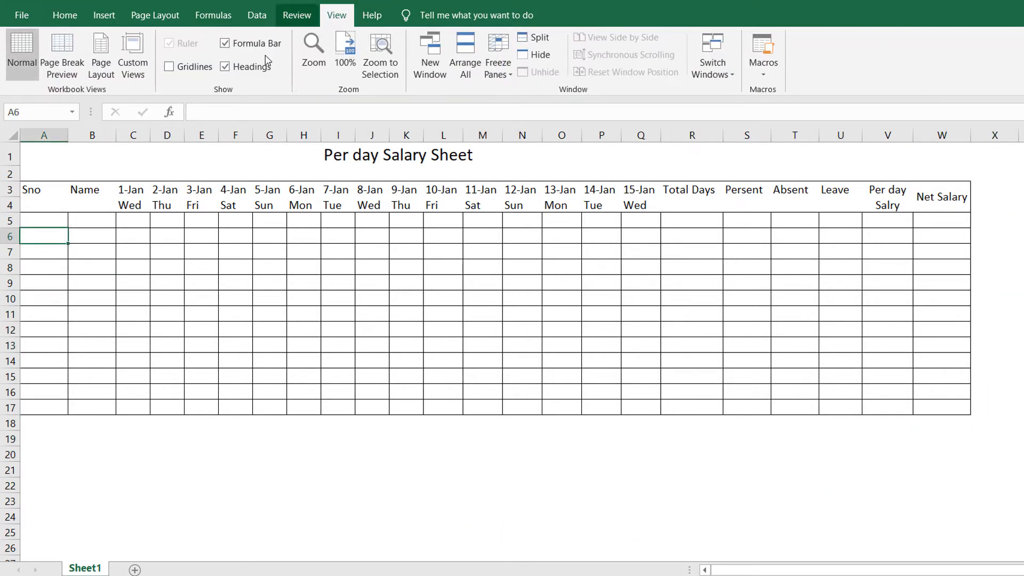
pyautogui.click(169, 68)
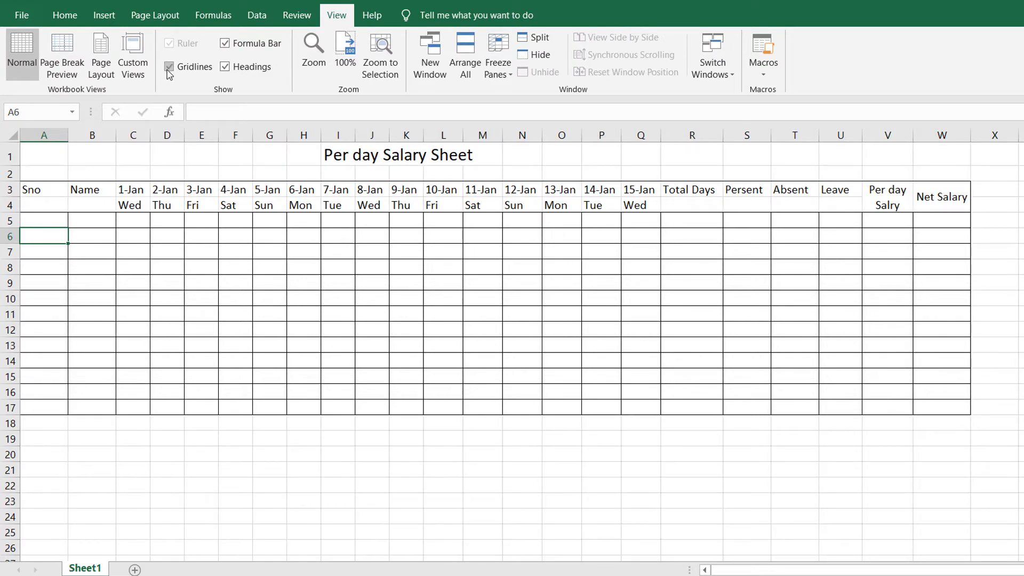
pyautogui.click(169, 67)
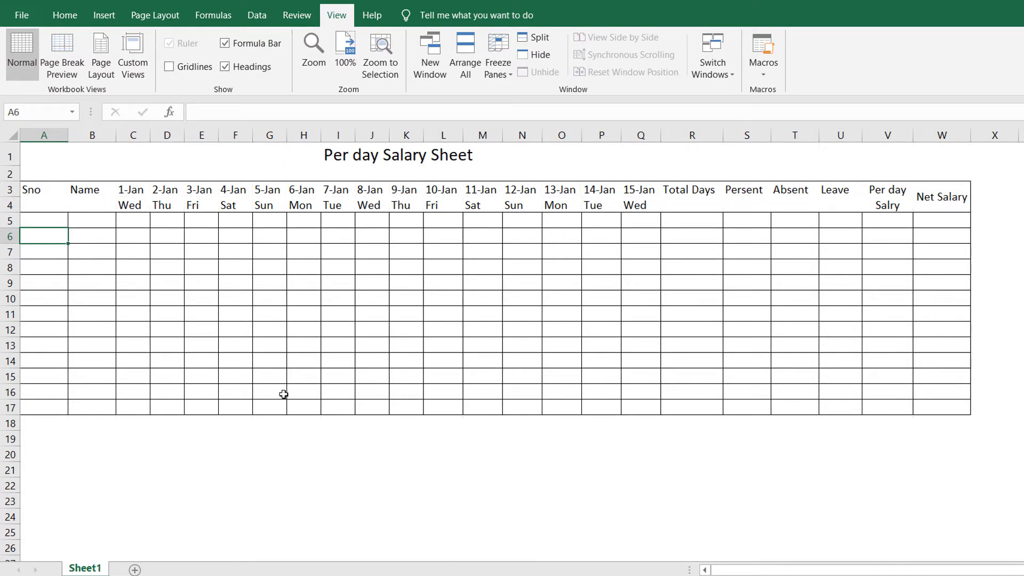
pyautogui.click(1021, 454)
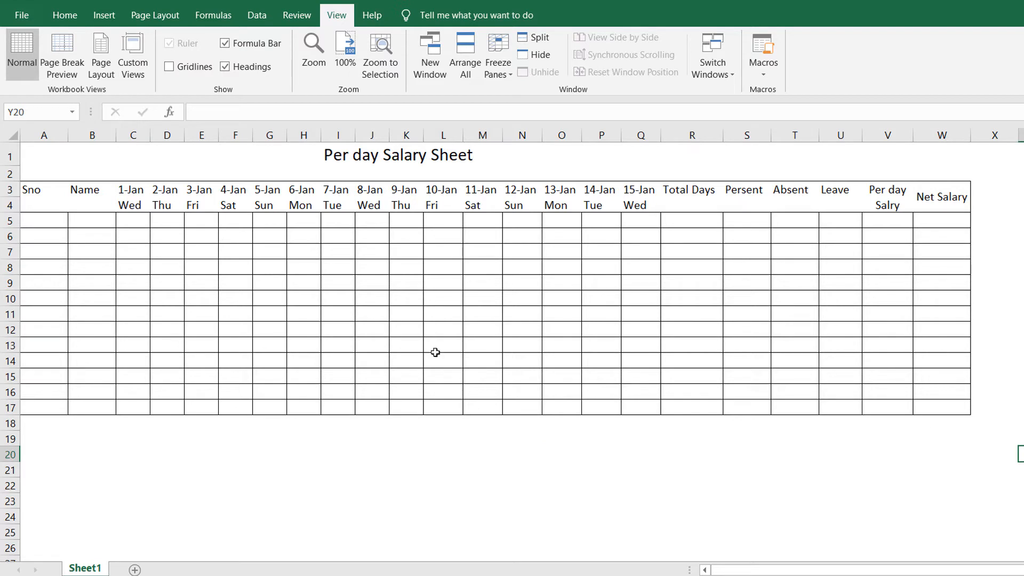
pyautogui.moveTo(76, 187); pyautogui.dragTo(78, 205)
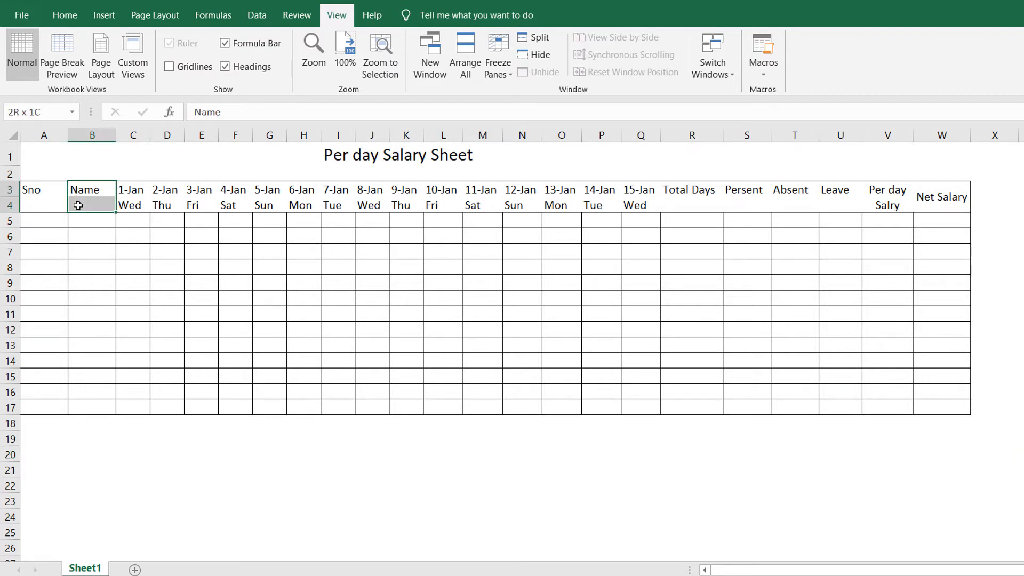
pyautogui.click(220, 232)
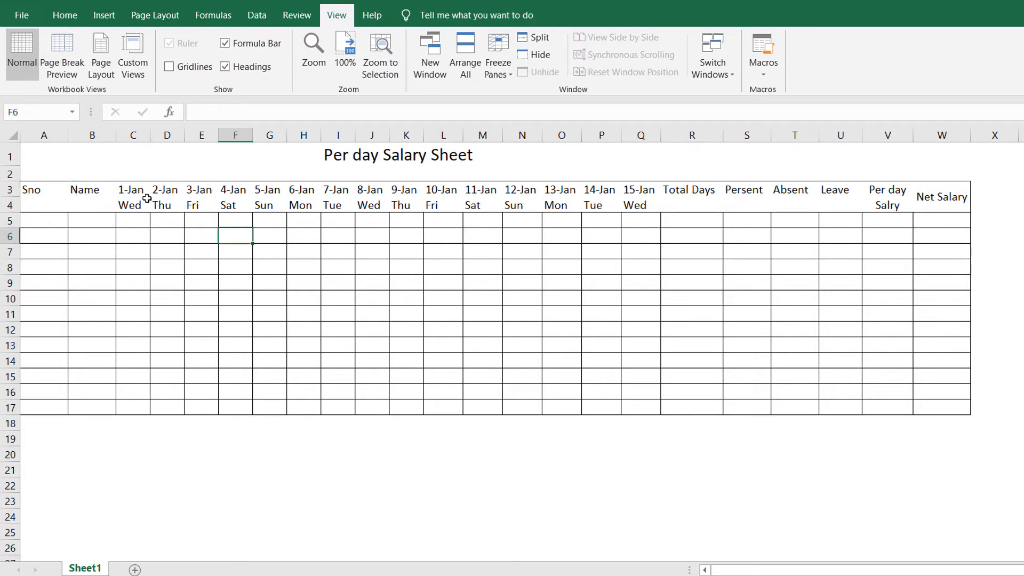
pyautogui.moveTo(82, 188); pyautogui.dragTo(832, 200)
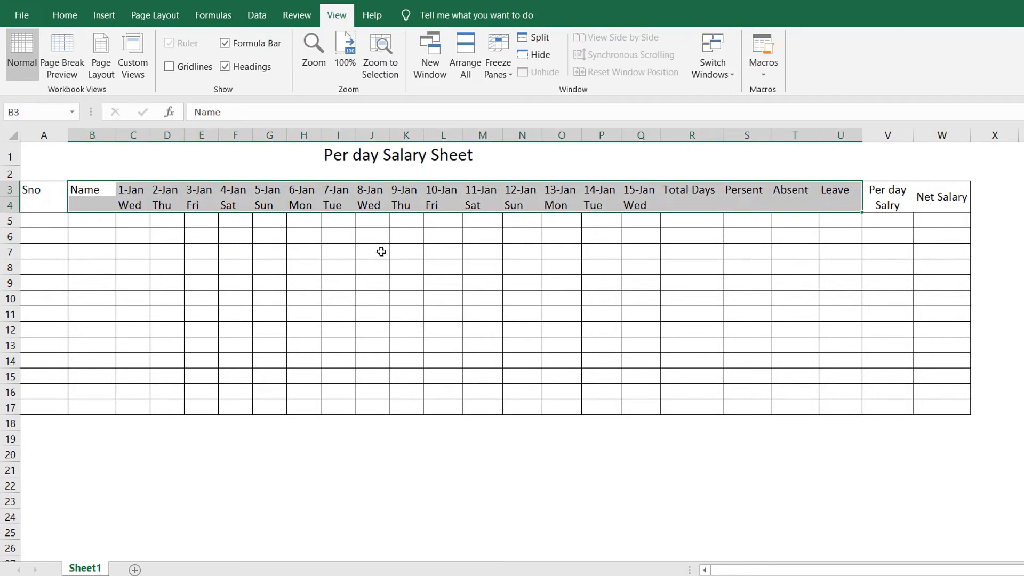
pyautogui.click(304, 236)
pyautogui.click(112, 240)
pyautogui.moveTo(86, 190); pyautogui.dragTo(944, 201)
pyautogui.click(405, 344)
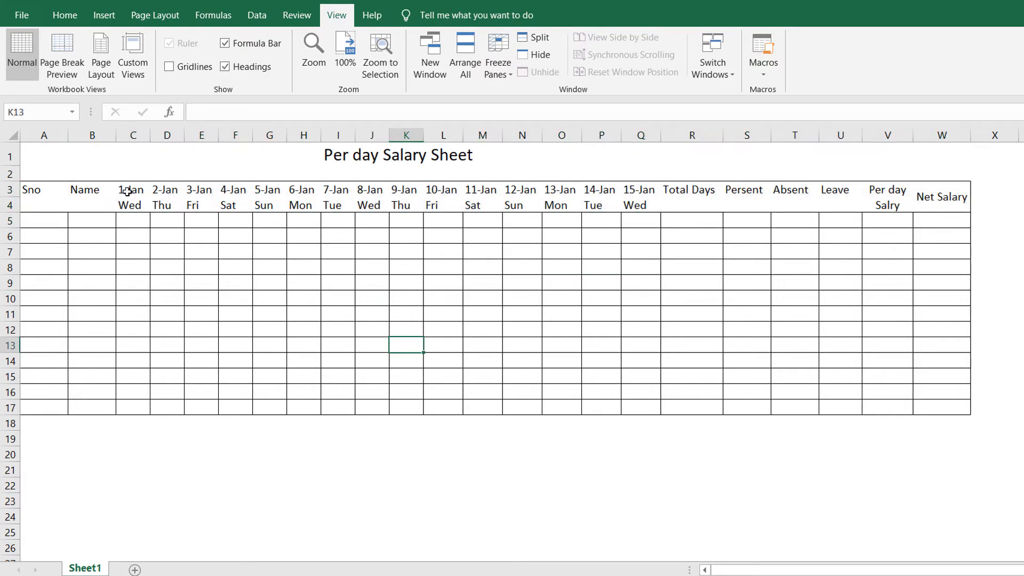
pyautogui.moveTo(122, 185); pyautogui.dragTo(122, 204)
pyautogui.click(125, 251)
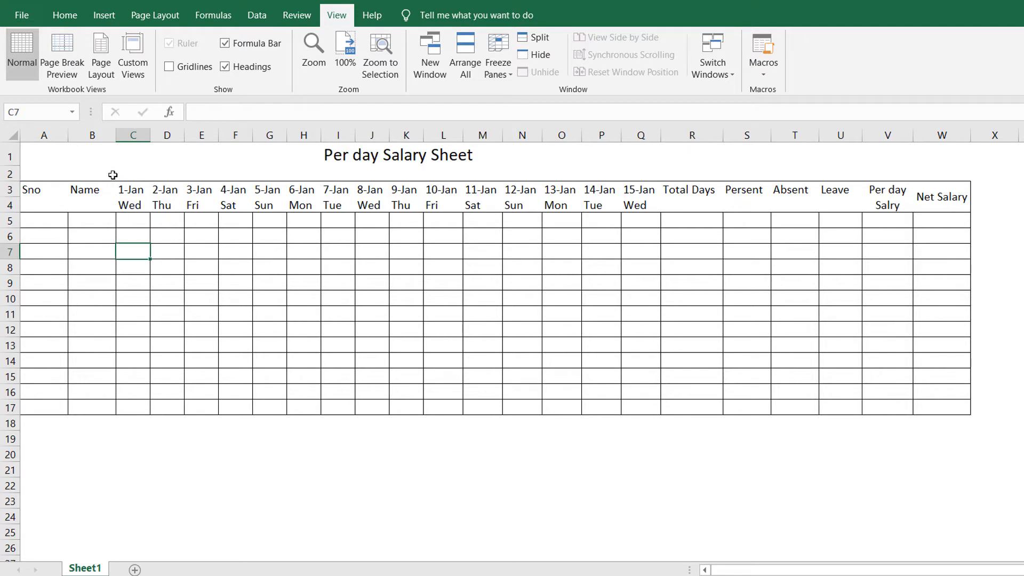
# - Draw vertical borders by hand along the sides of the 1-Jan and 2-Jan header cells in rows 3 and 4
pyautogui.click(65, 15)
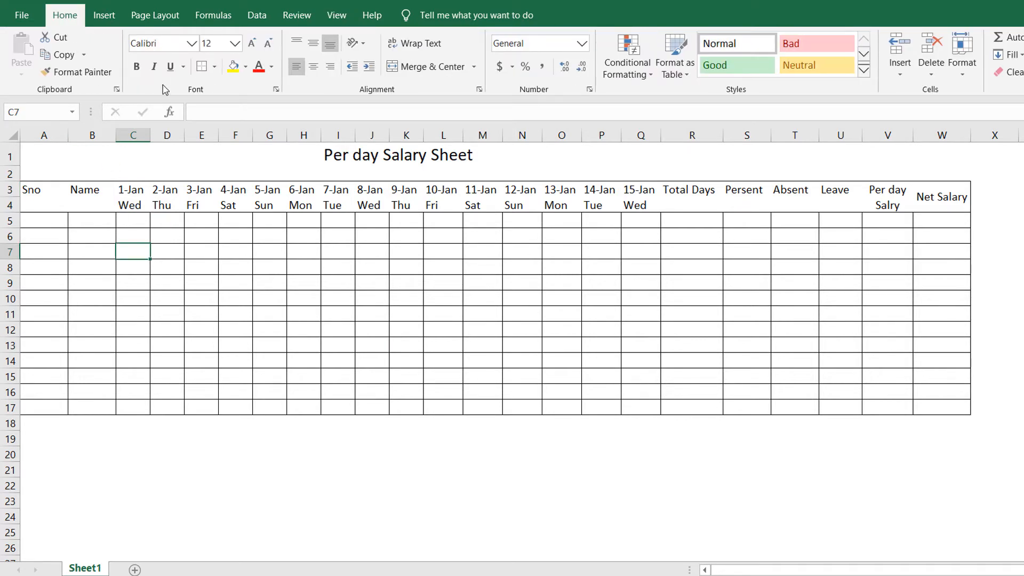
pyautogui.click(214, 66)
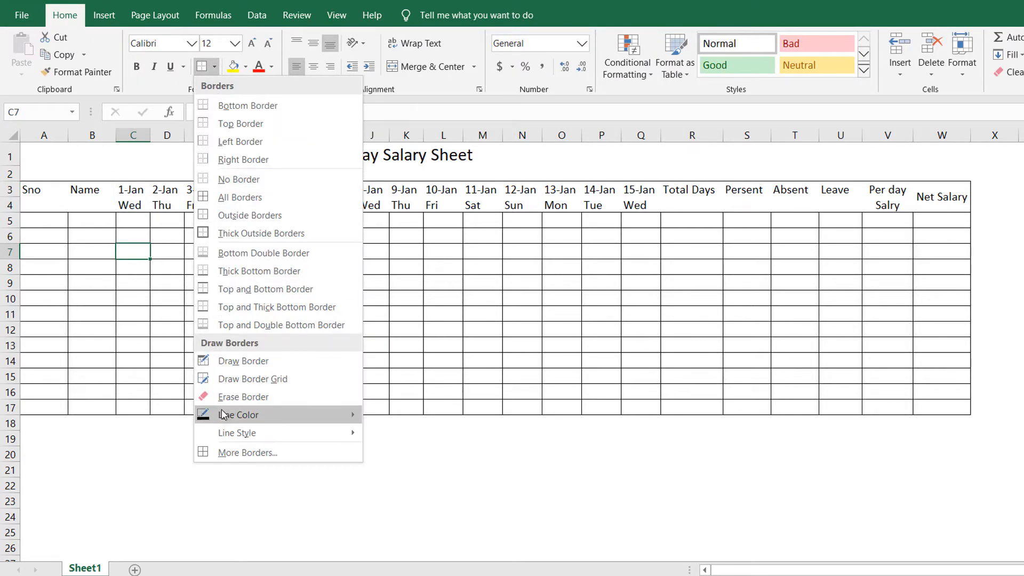
pyautogui.moveTo(228, 415)
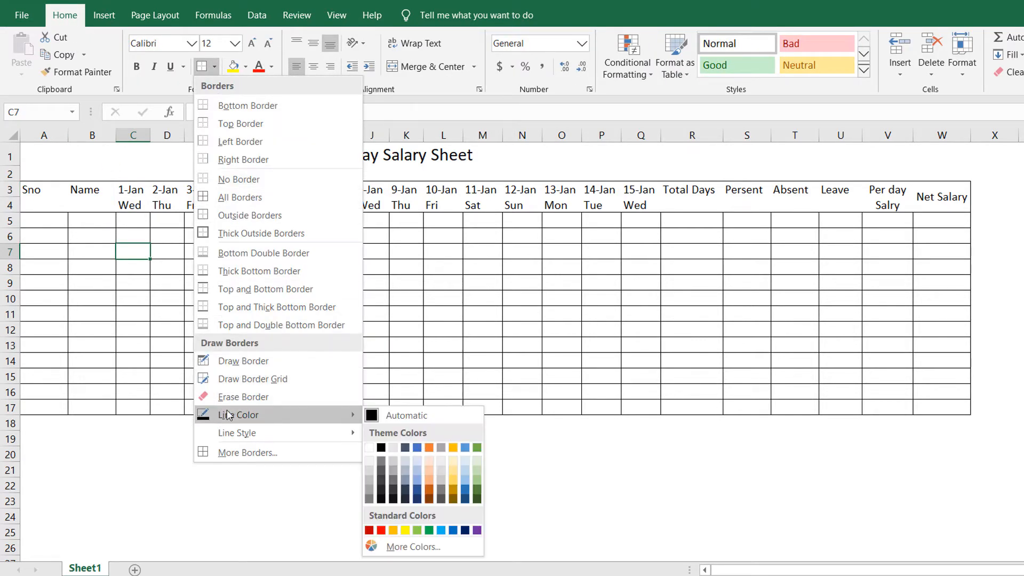
pyautogui.click(227, 362)
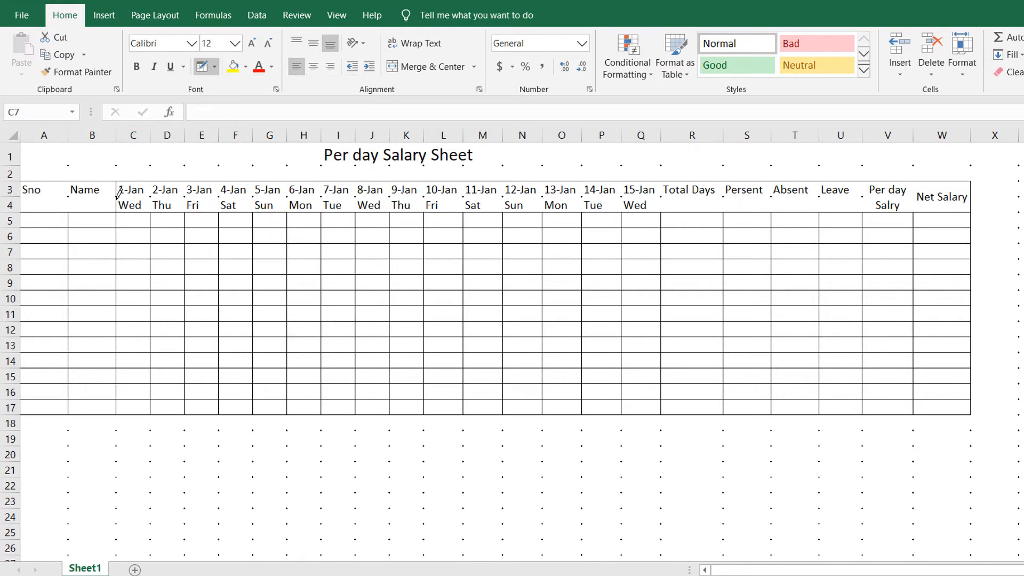
pyautogui.moveTo(151, 183); pyautogui.dragTo(150, 211)
pyautogui.click(201, 66)
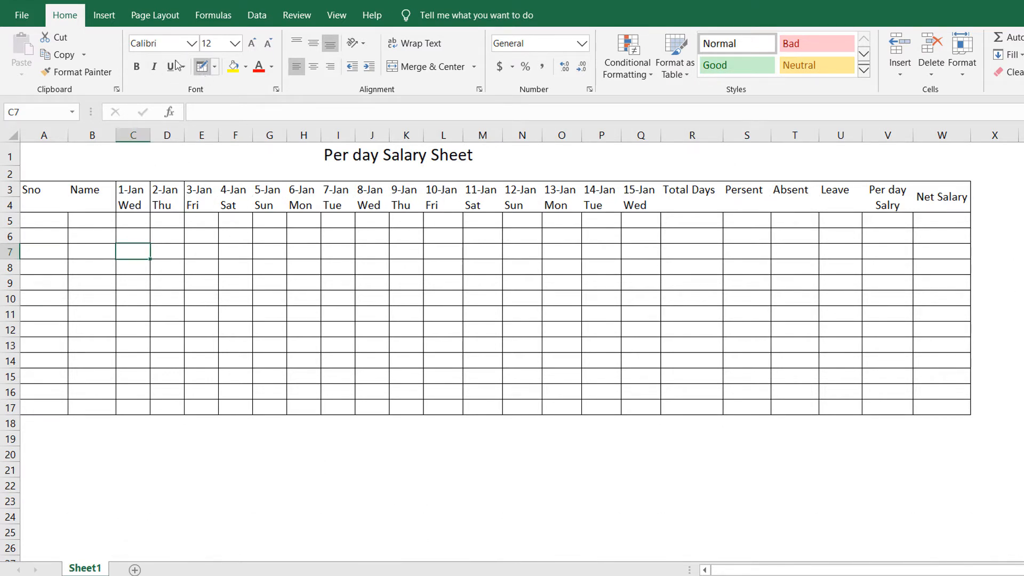
pyautogui.click(119, 195)
# - Clear the existing borders of header cells B3:W4 and give them left, inside vertical and right borders only
pyautogui.moveTo(74, 194); pyautogui.dragTo(921, 205)
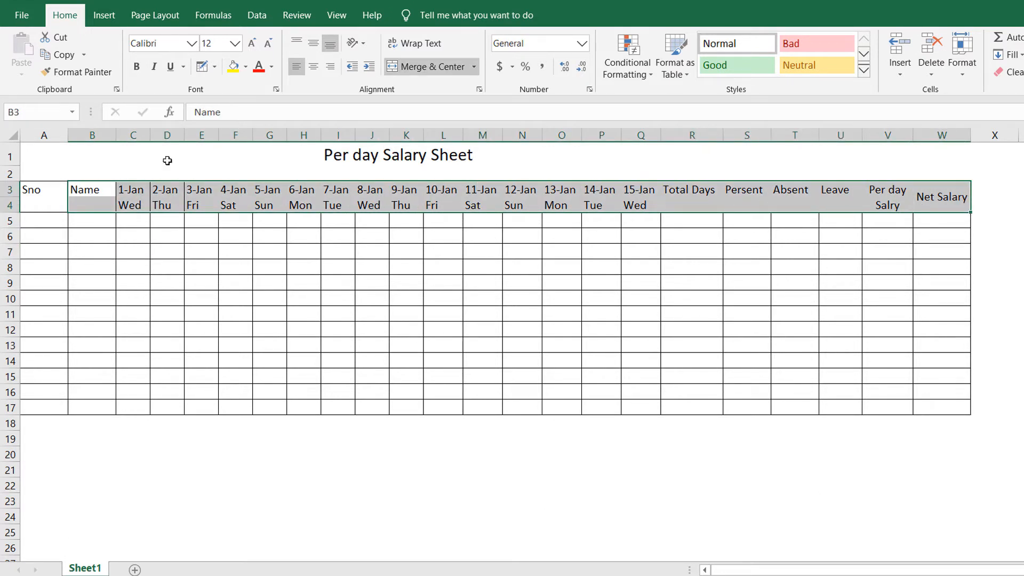
pyautogui.click(214, 67)
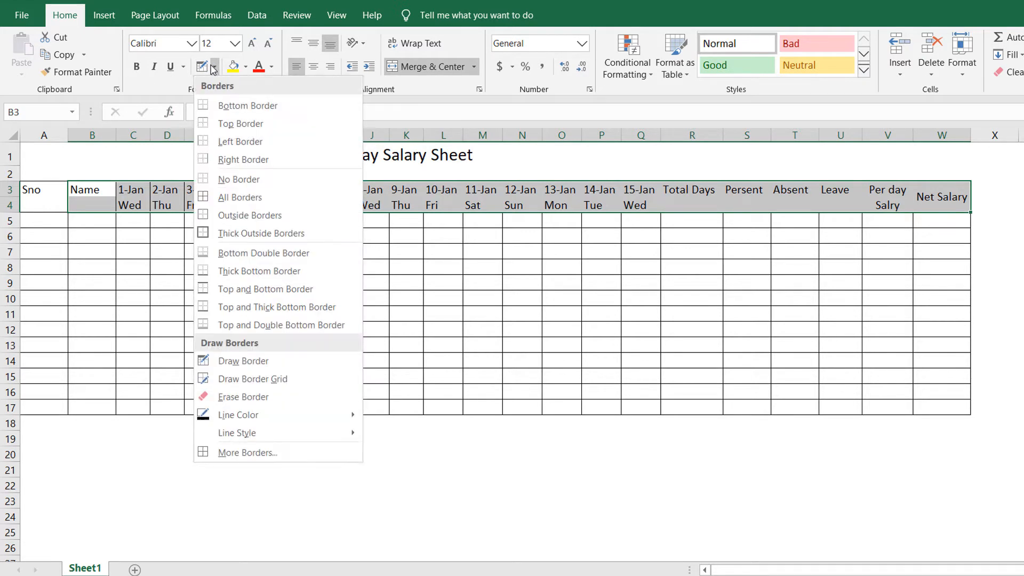
pyautogui.click(238, 453)
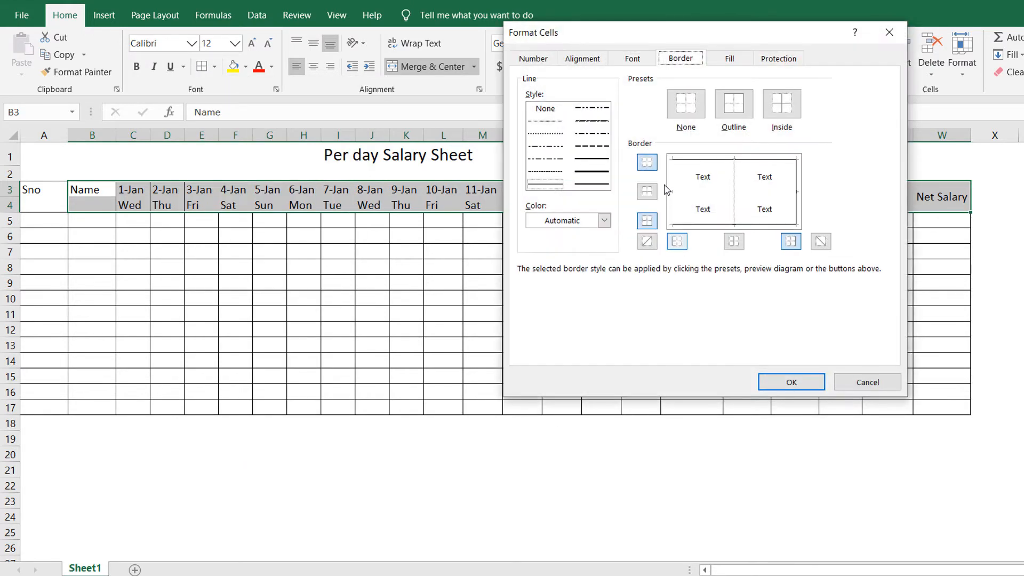
pyautogui.click(668, 191)
pyautogui.click(683, 115)
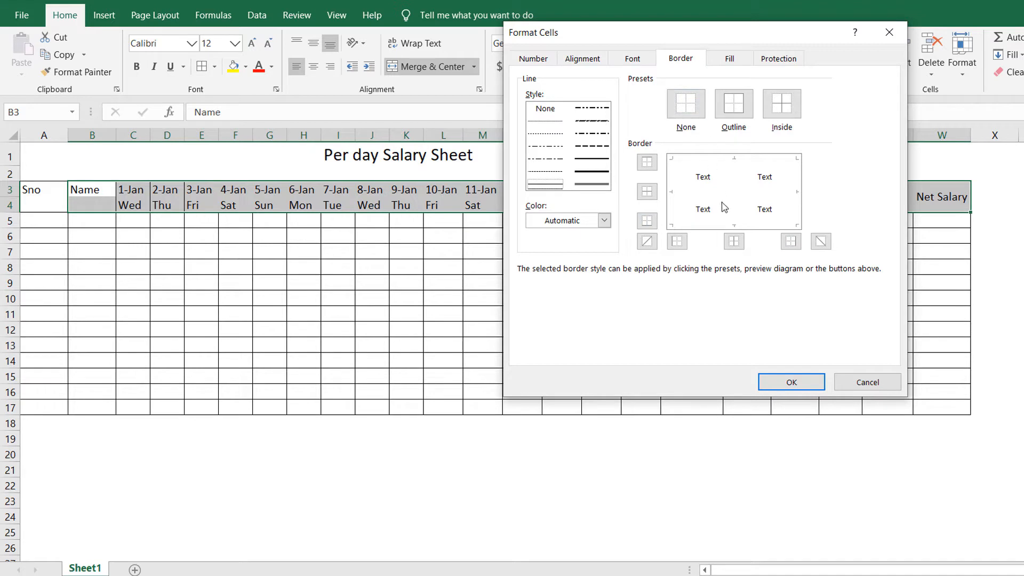
pyautogui.click(734, 242)
pyautogui.click(679, 242)
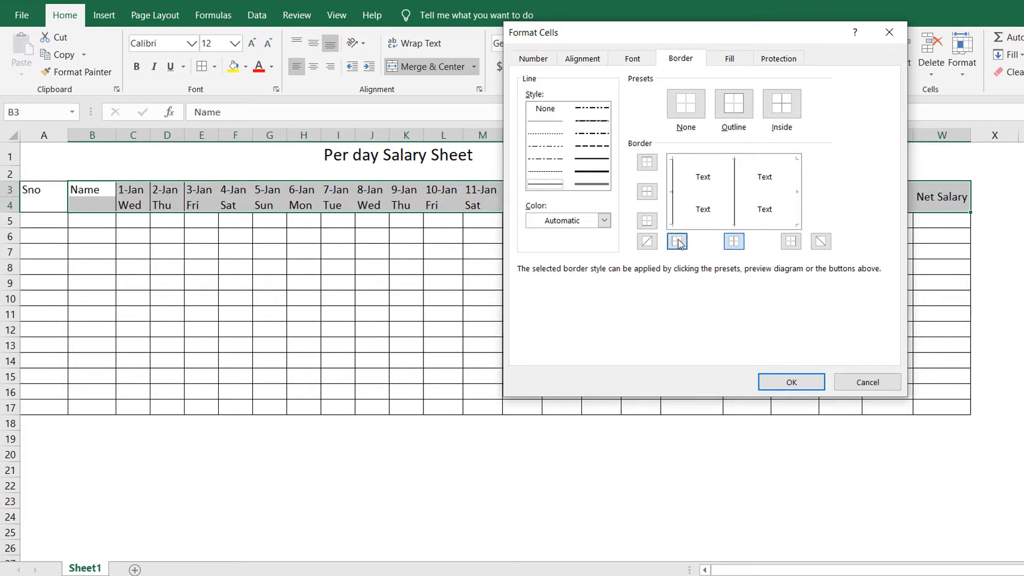
pyautogui.click(790, 242)
pyautogui.click(792, 382)
pyautogui.click(575, 302)
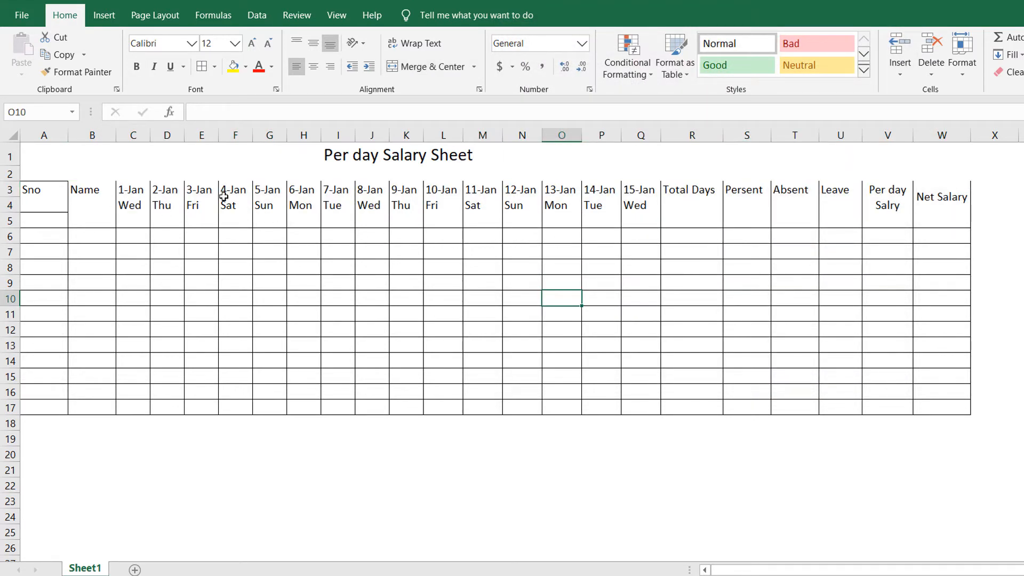
# - Apply a top border to the range B3:W5
pyautogui.moveTo(76, 187); pyautogui.dragTo(946, 224)
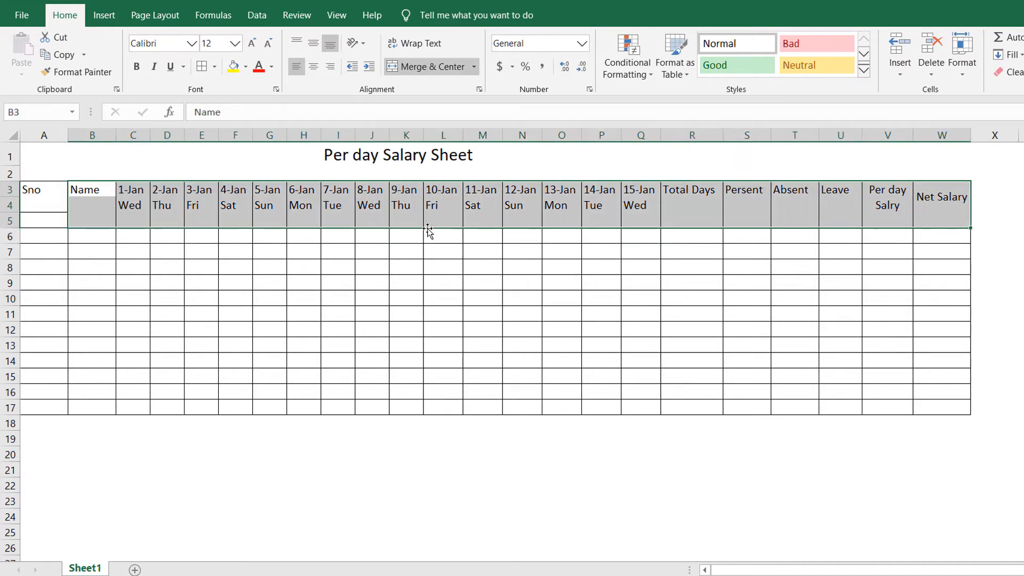
pyautogui.click(214, 67)
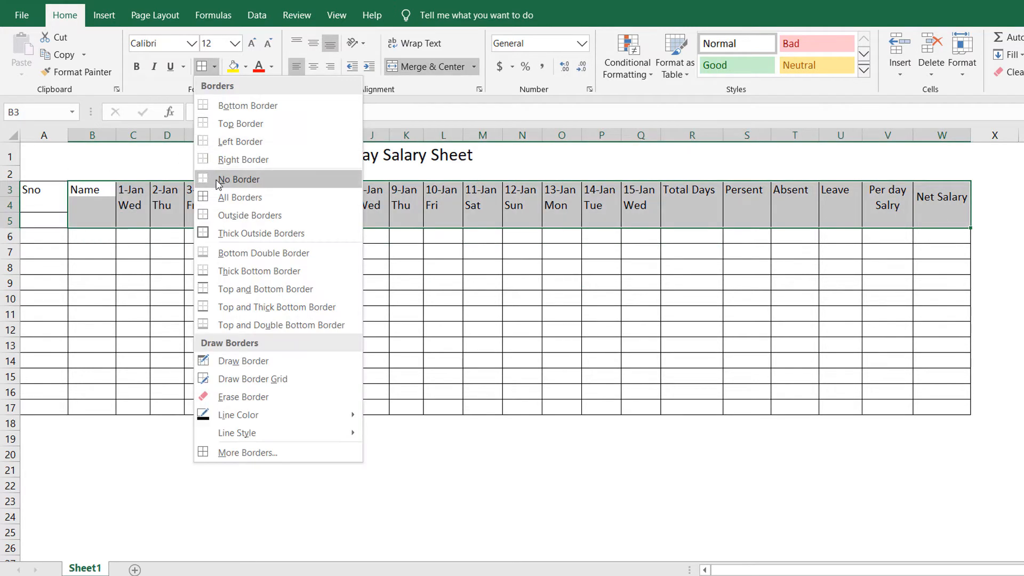
pyautogui.click(243, 125)
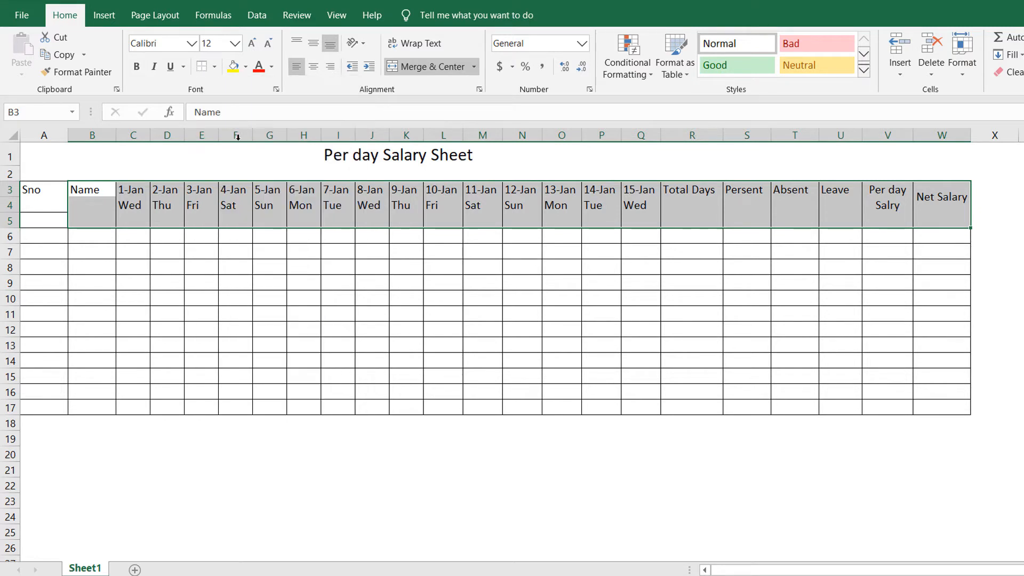
pyautogui.click(259, 248)
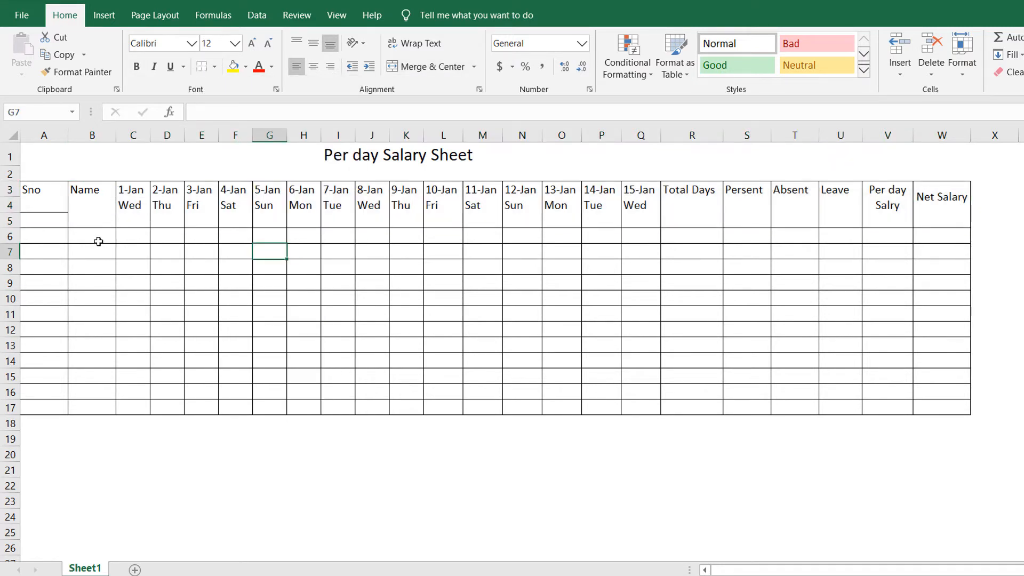
# - Delete the empty row 5 directly below the header rows
pyautogui.moveTo(45, 199); pyautogui.dragTo(41, 214)
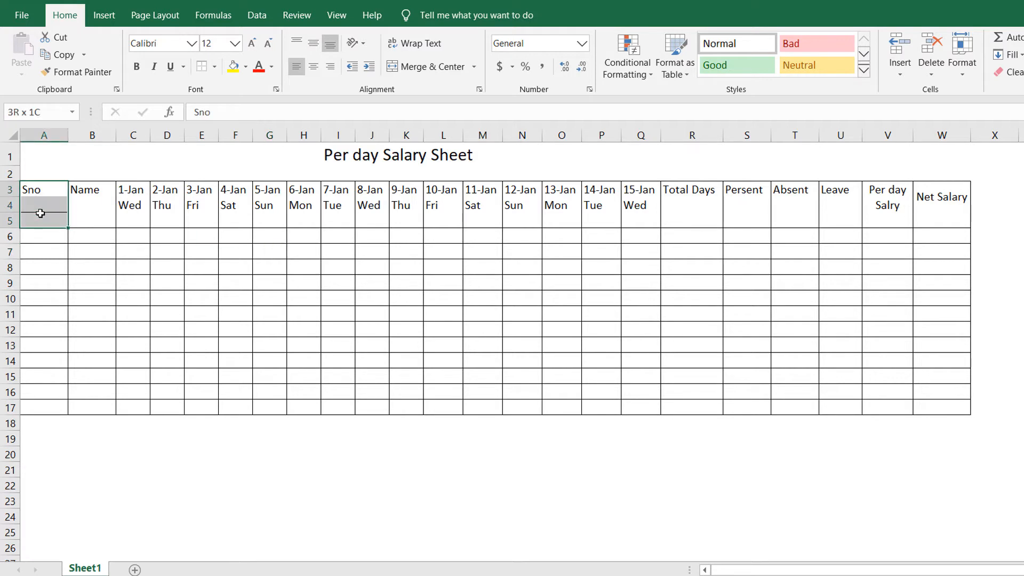
pyautogui.click(208, 216)
pyautogui.click(126, 208)
pyautogui.click(300, 235)
pyautogui.click(125, 221)
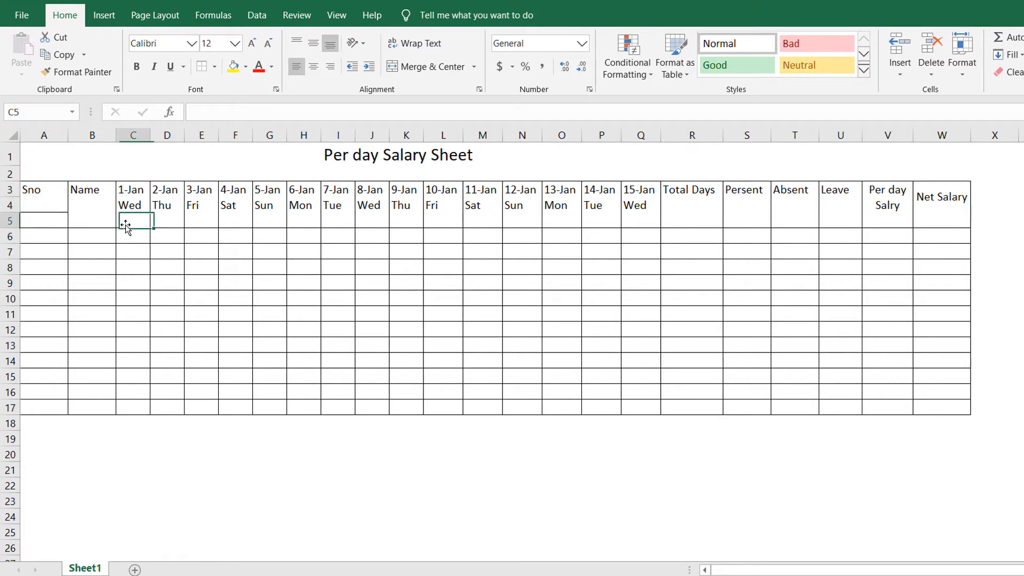
pyautogui.click(74, 221)
pyautogui.click(6, 221)
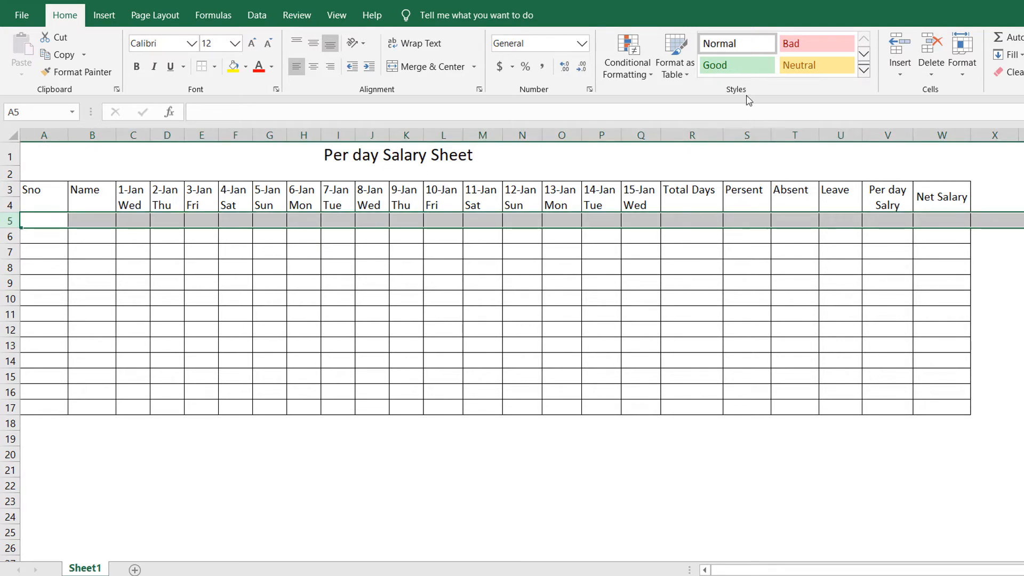
pyautogui.click(931, 49)
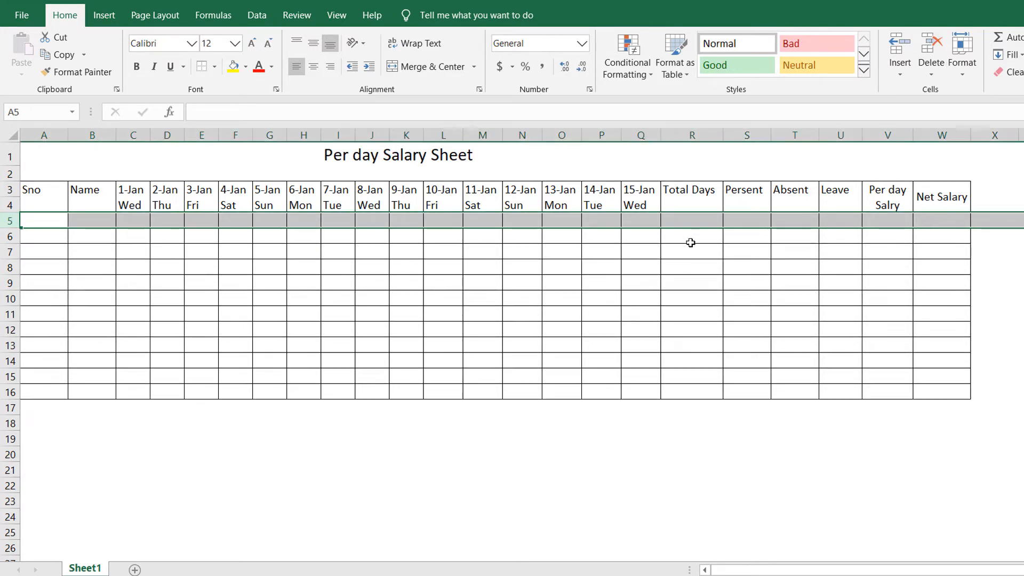
pyautogui.click(584, 257)
pyautogui.click(426, 271)
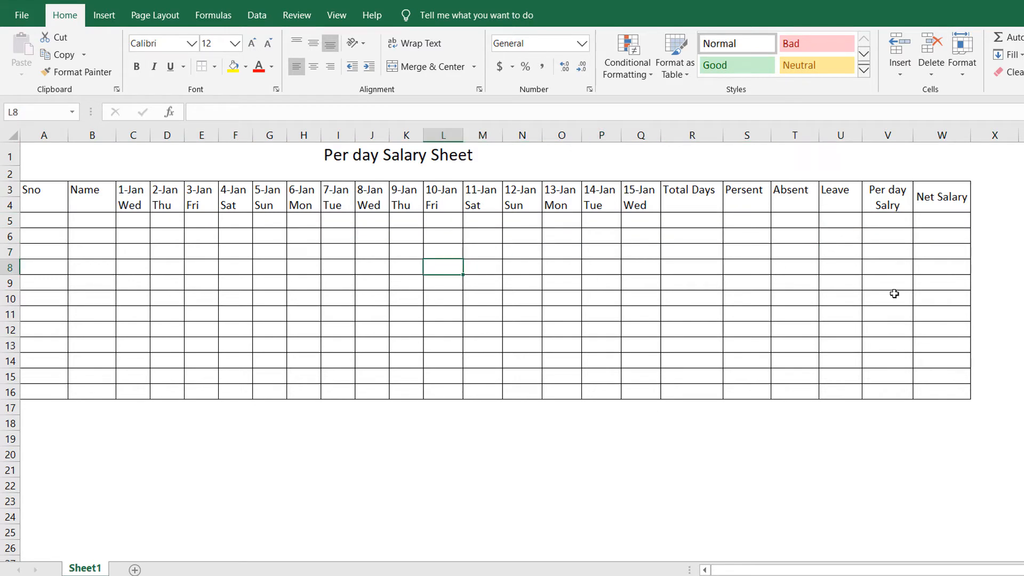
pyautogui.click(776, 279)
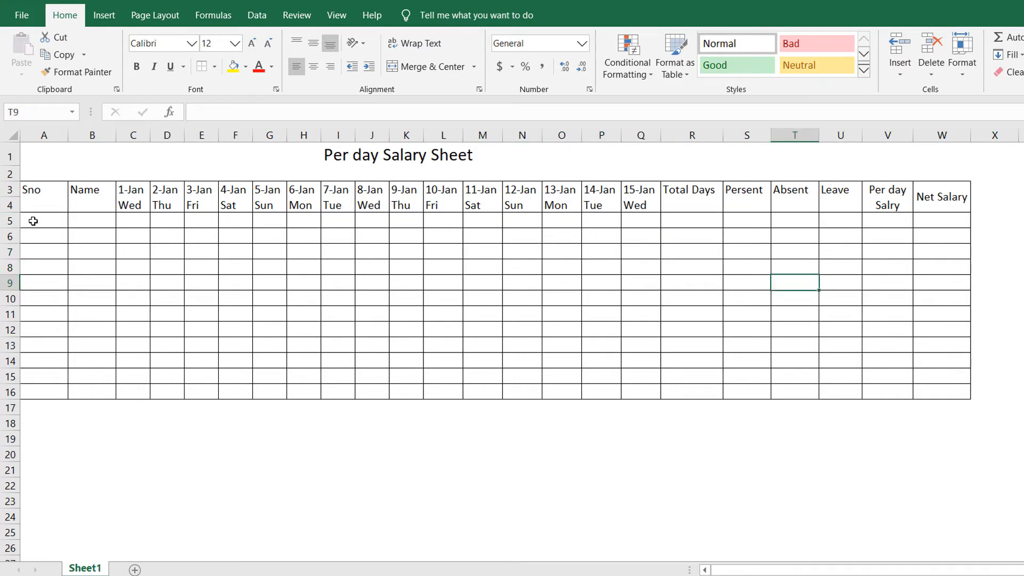
pyautogui.moveTo(33, 221); pyautogui.dragTo(944, 391)
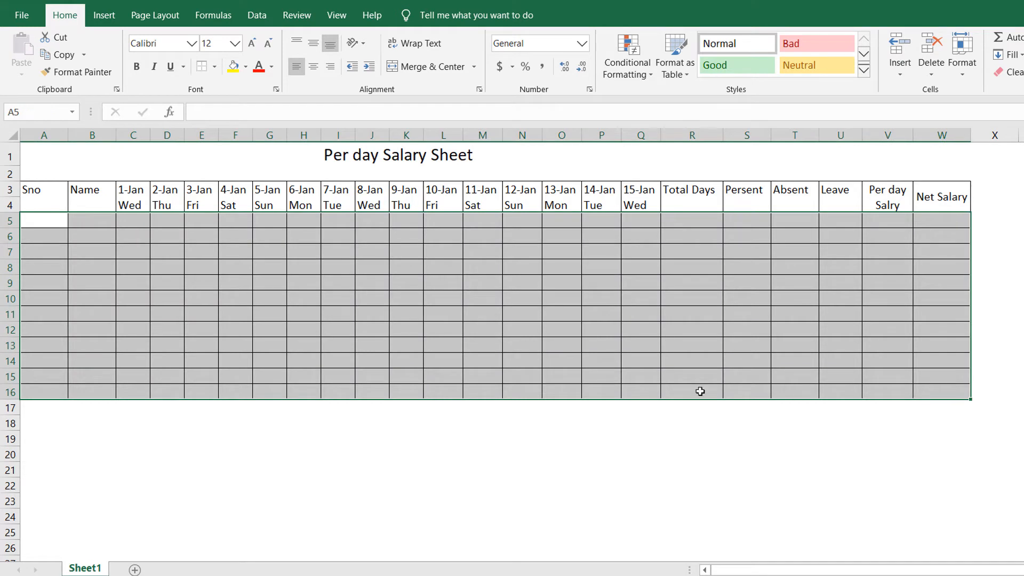
pyautogui.click(404, 354)
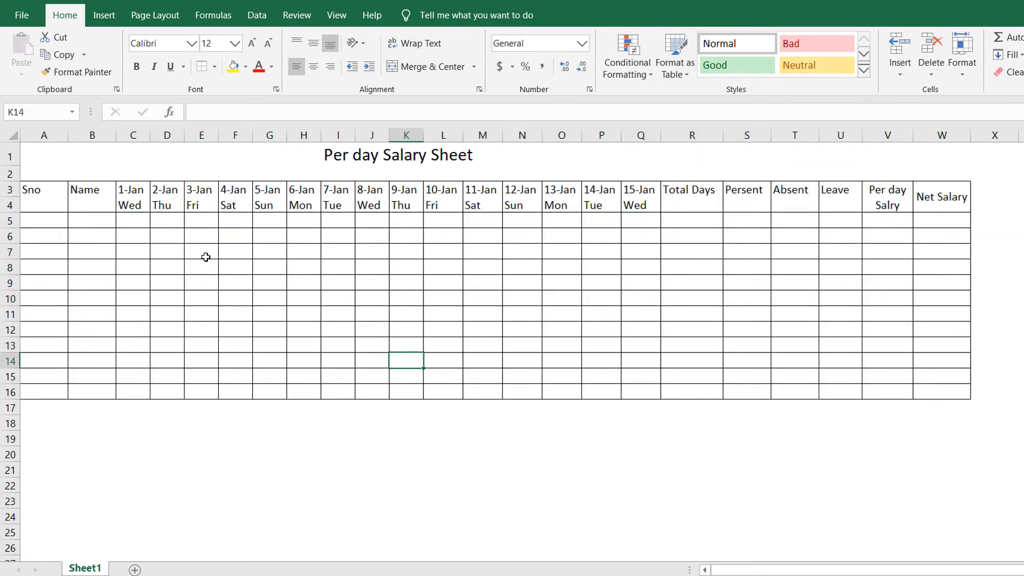
# - Merge and center the title "Per day Salary Sheet" across the full table width, A1:W1
pyautogui.moveTo(36, 150); pyautogui.dragTo(942, 145)
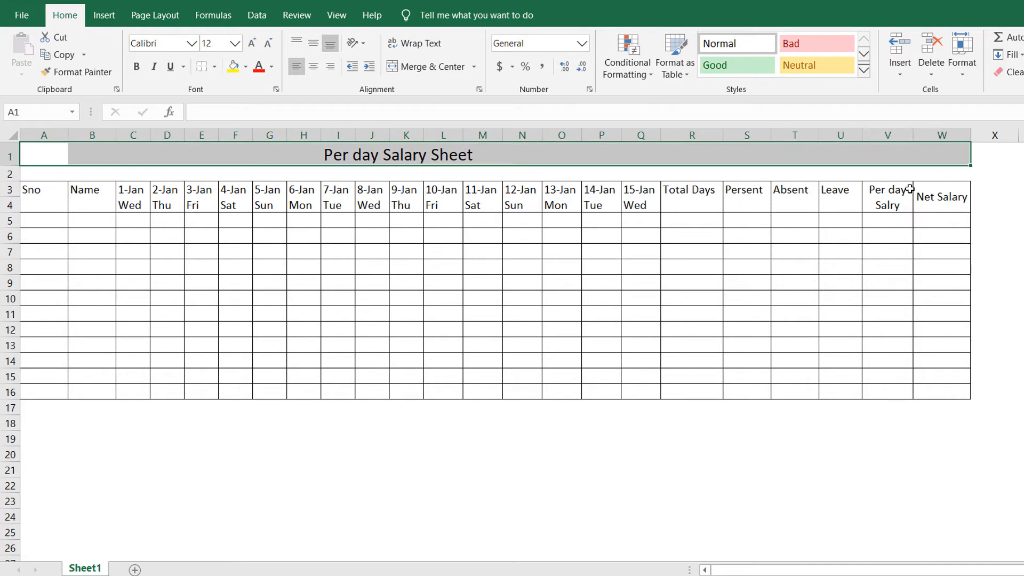
pyautogui.click(408, 66)
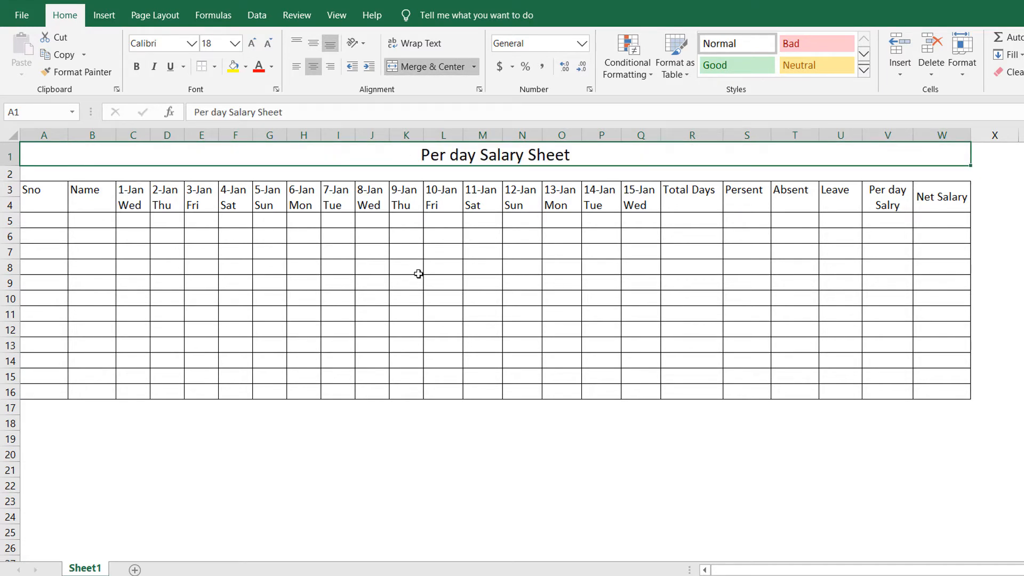
pyautogui.click(441, 283)
pyautogui.click(481, 363)
pyautogui.click(277, 359)
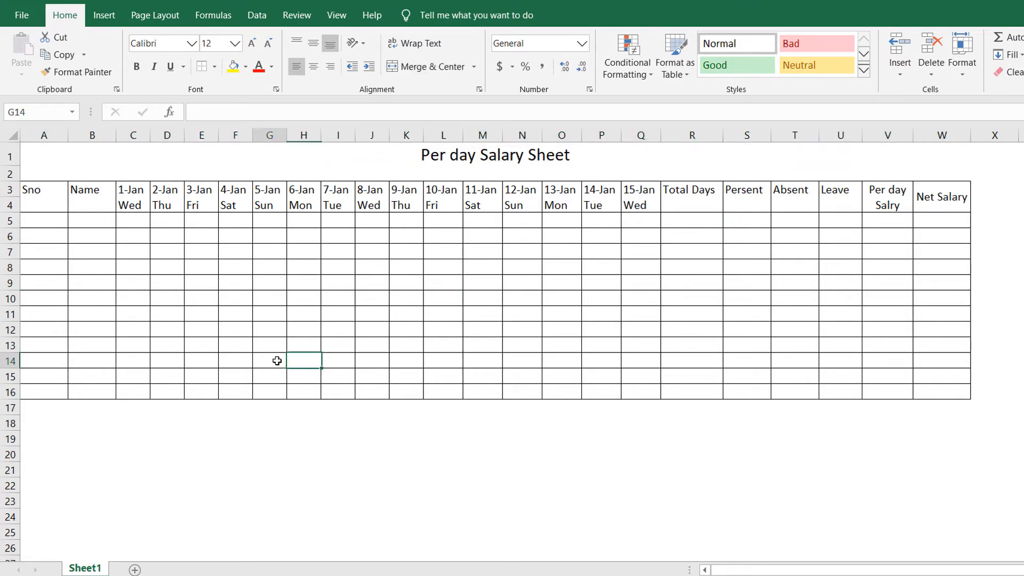
pyautogui.click(201, 314)
pyautogui.click(92, 251)
# - Enter serial number 1 in A5 and clear the stray 2 from header cell A4
pyautogui.click(39, 219)
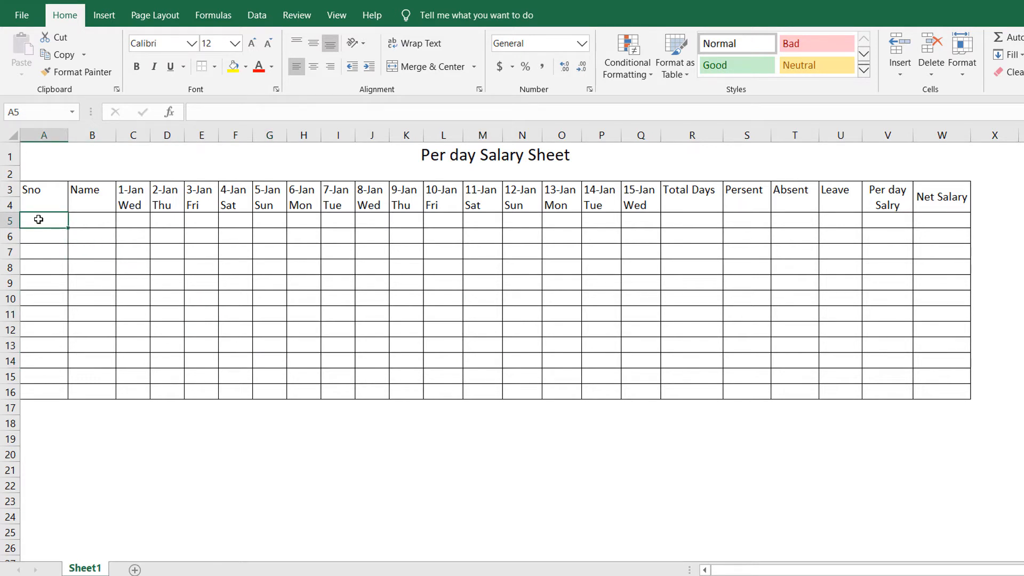
pyautogui.write('1')
pyautogui.press('Up')
pyautogui.write('2')
pyautogui.press('Down')
pyautogui.press('Up')
pyautogui.press('Delete')
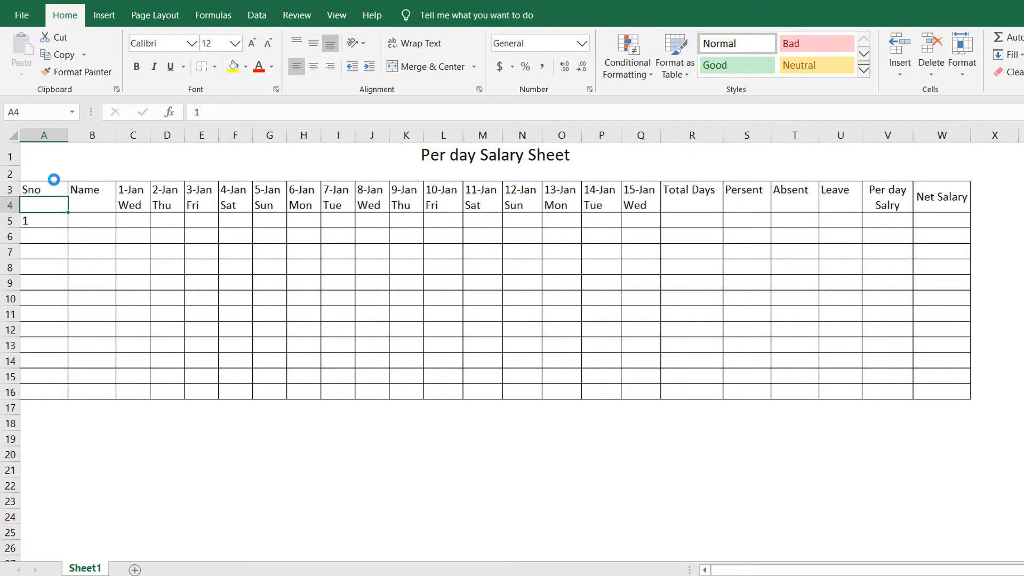
pyautogui.click(41, 244)
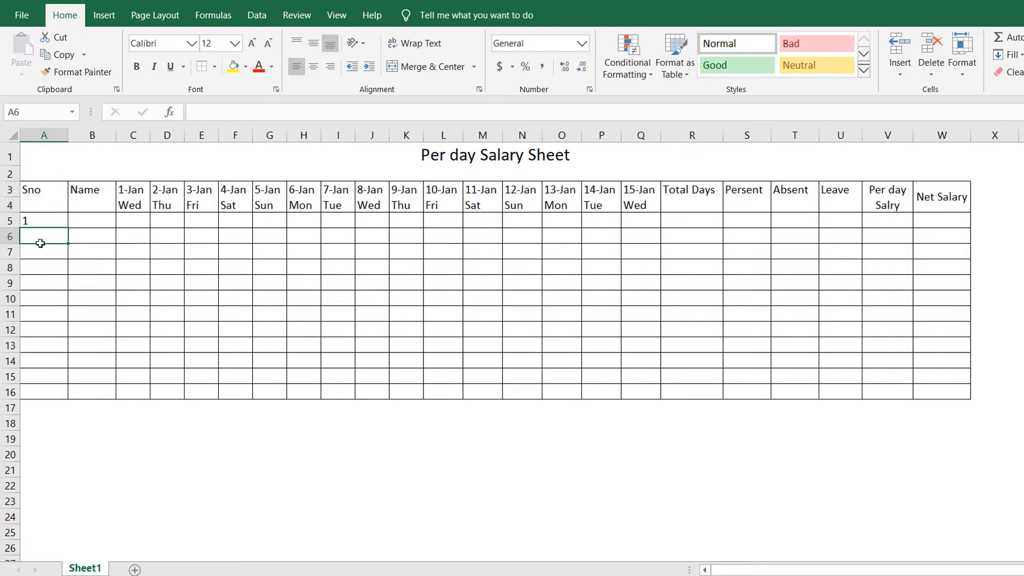
pyautogui.write('2')
pyautogui.press('Return')
pyautogui.write('3')
pyautogui.press('Return')
pyautogui.write('4')
pyautogui.press('Return')
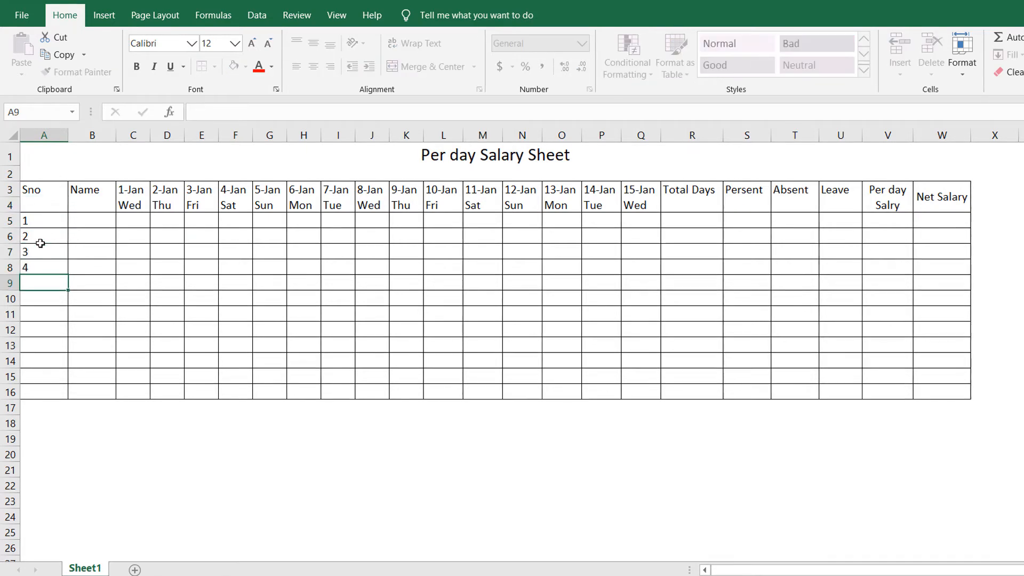
pyautogui.moveTo(34, 224); pyautogui.dragTo(27, 281)
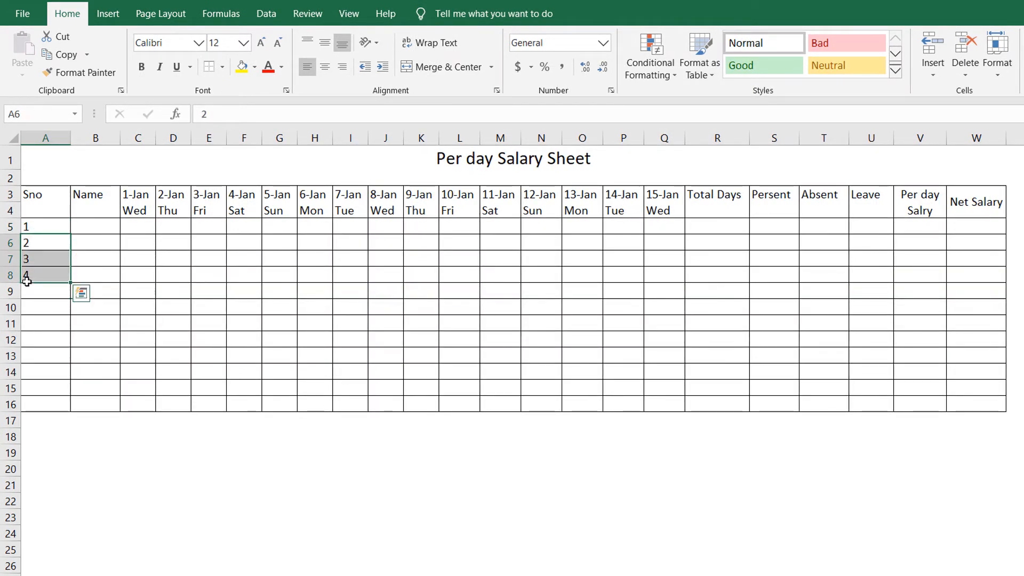
pyautogui.press('Delete')
# - Fill the serial numbers down from A5 to A16 as a series from 1 to 12
pyautogui.click(44, 228)
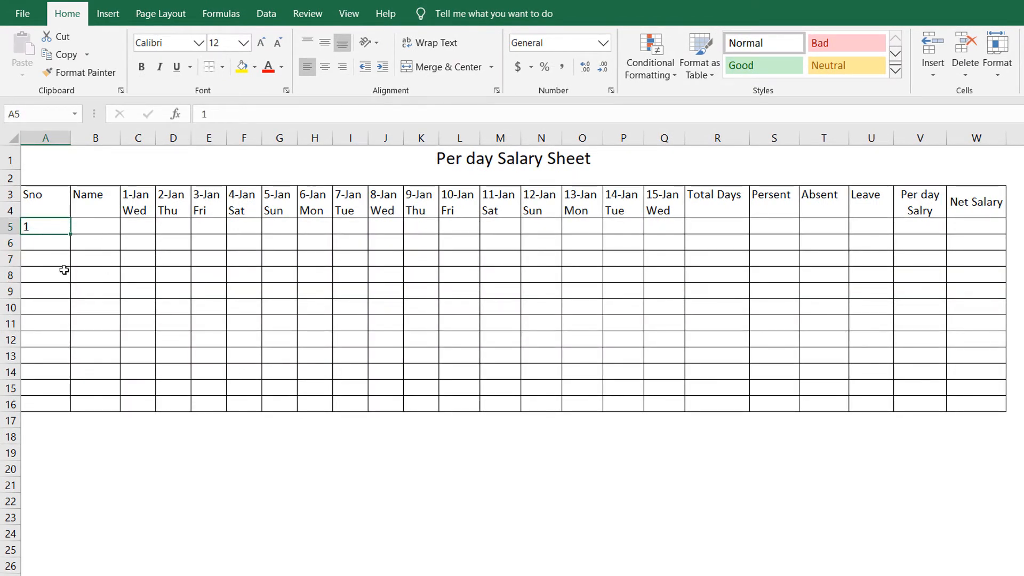
pyautogui.moveTo(65, 247); pyautogui.dragTo(64, 408)
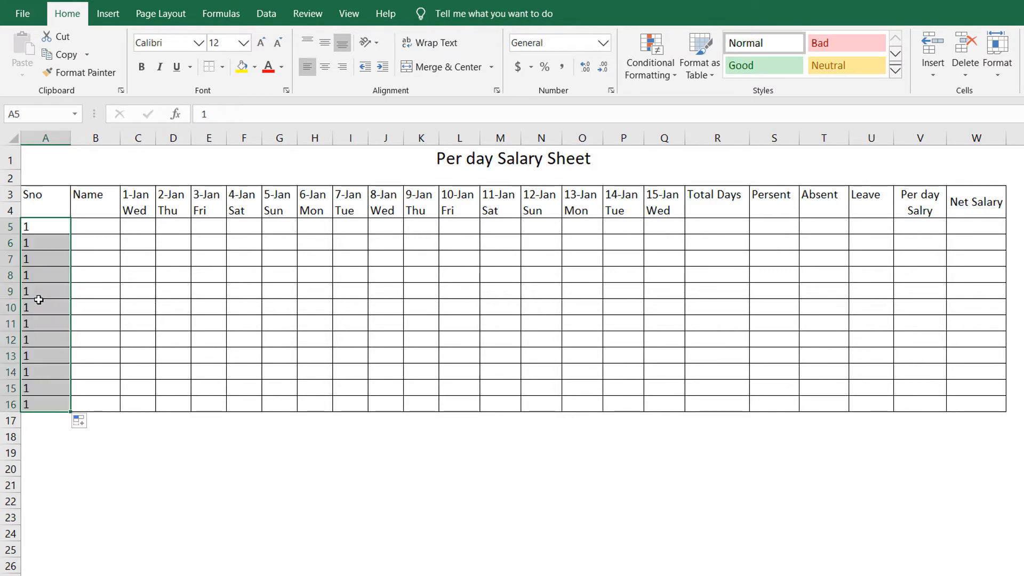
pyautogui.click(85, 423)
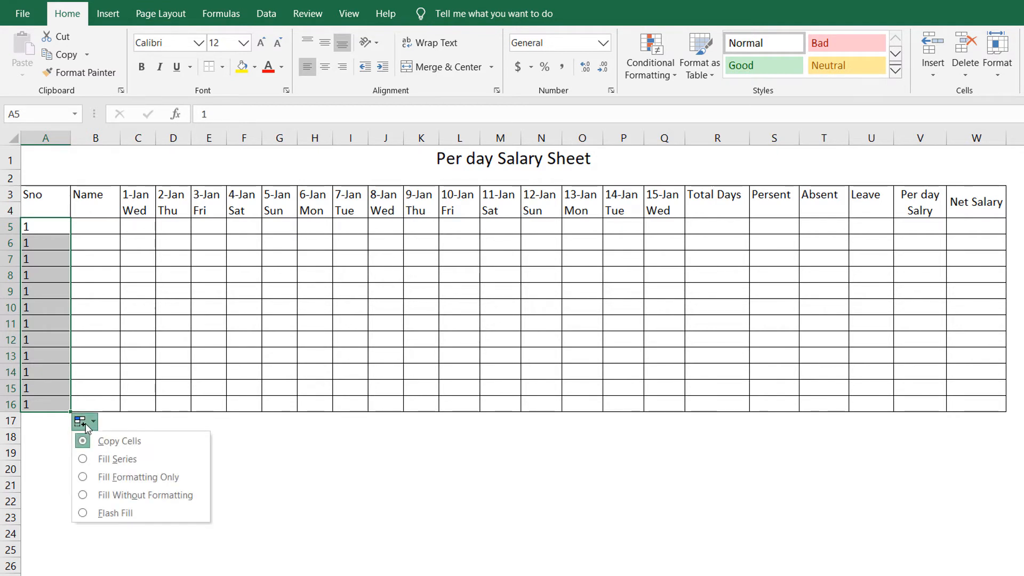
pyautogui.click(115, 460)
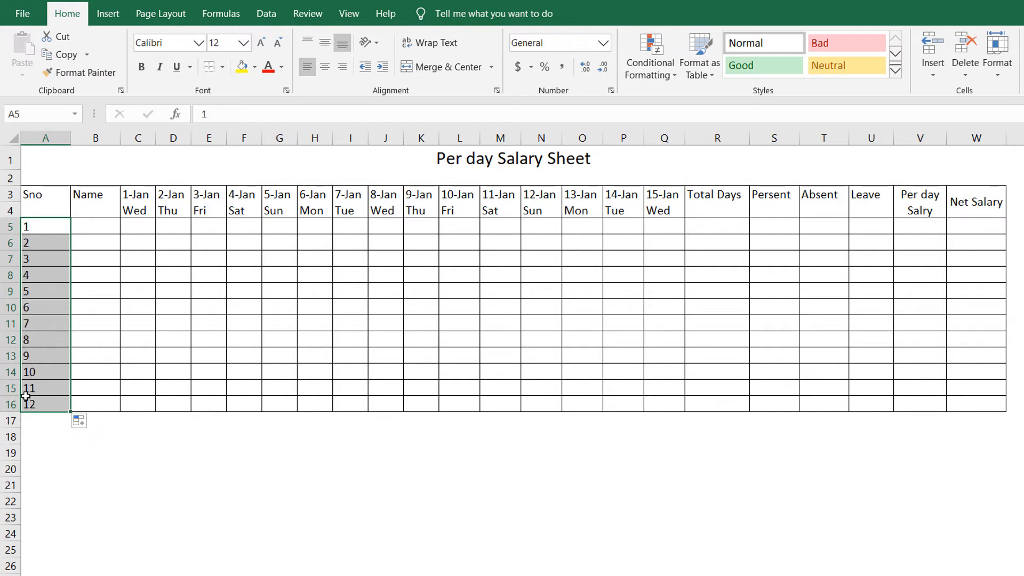
# - Enter the placeholder name ABC in B5 and copy it down the Name column to B16
pyautogui.click(102, 226)
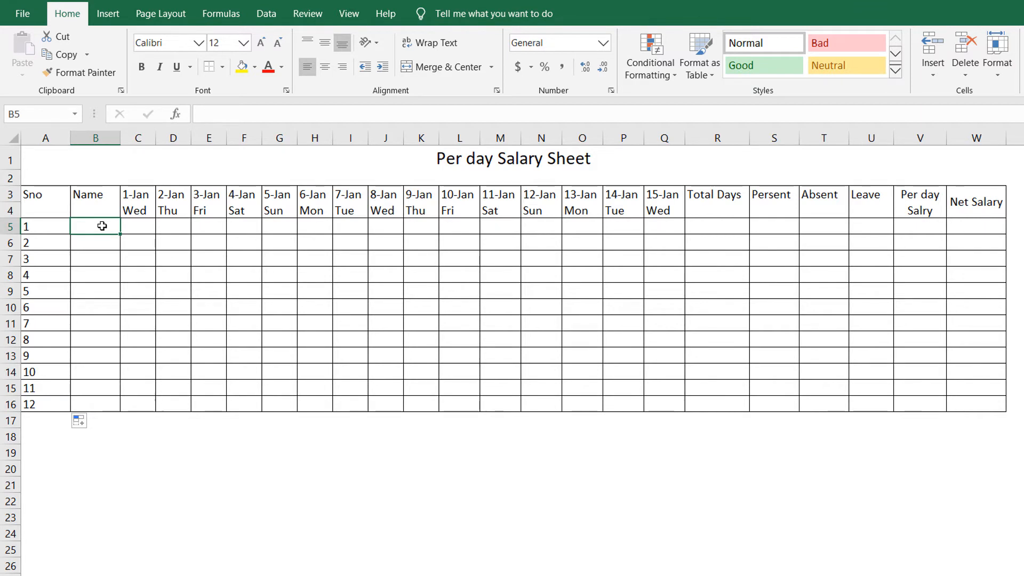
pyautogui.write('A')
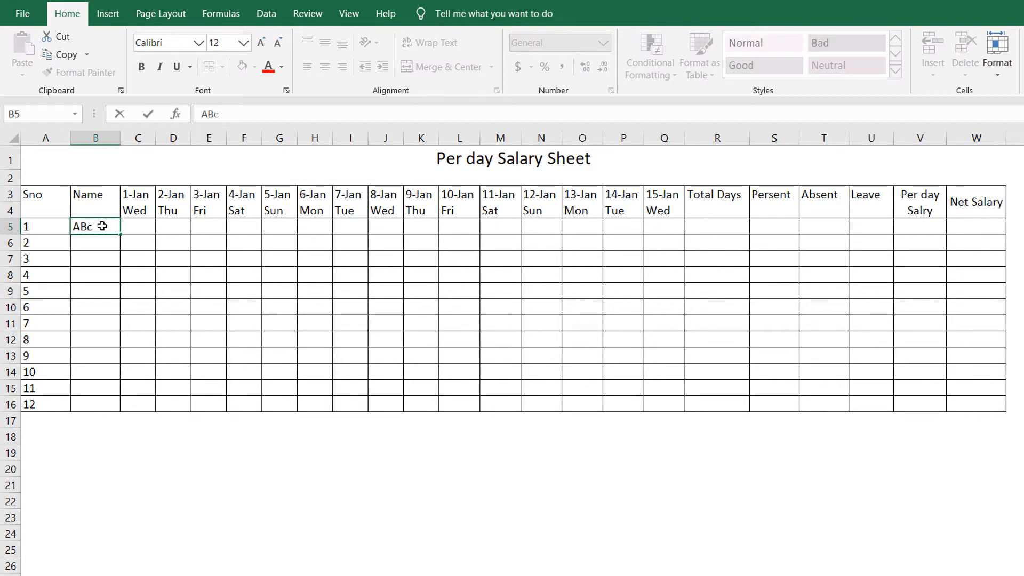
pyautogui.write('Bc')
pyautogui.press('BackSpace')
pyautogui.moveTo(122, 236); pyautogui.dragTo(121, 408)
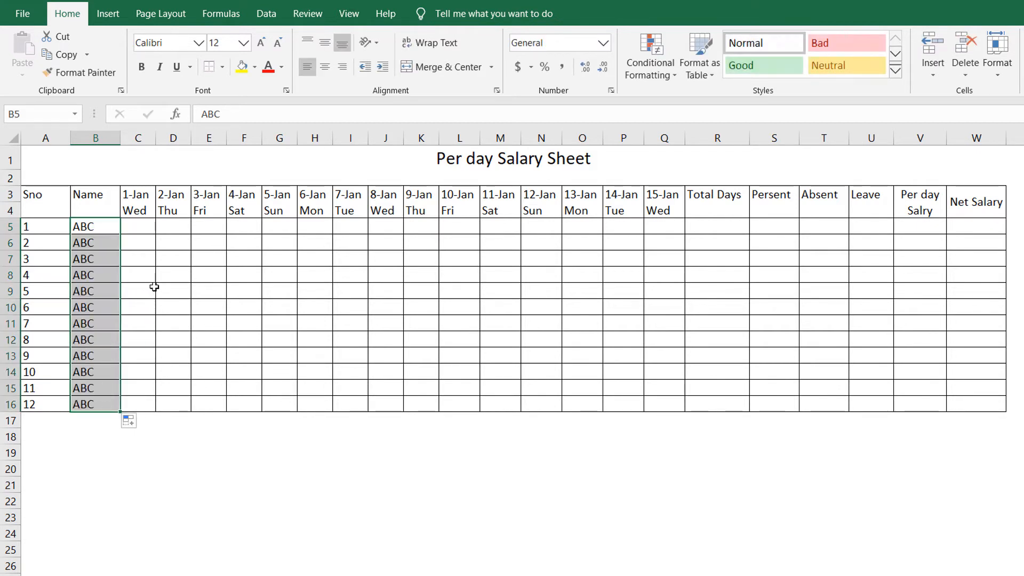
pyautogui.click(130, 421)
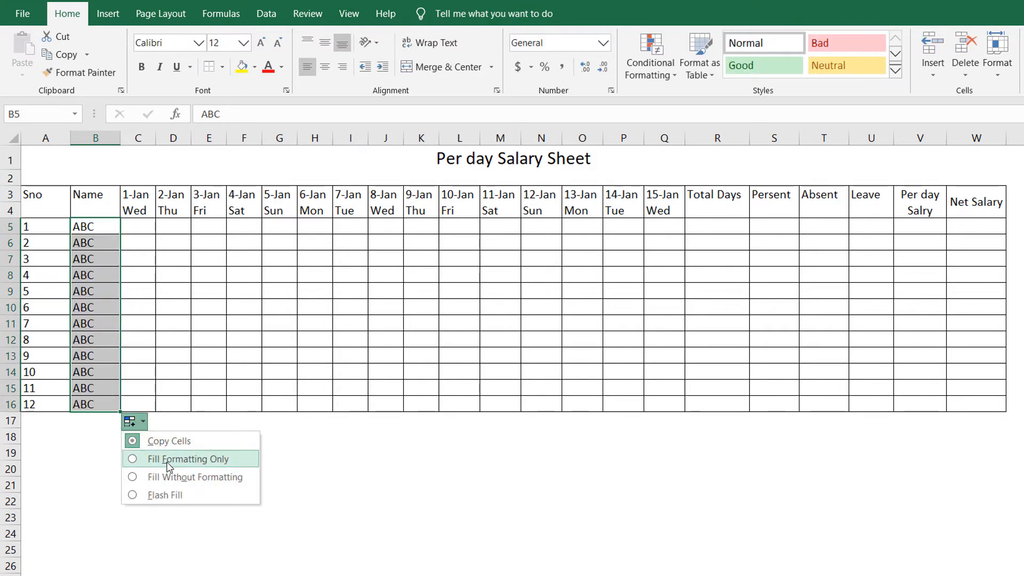
pyautogui.click(151, 330)
# - Change the entry in B5 to ABC-1 and fill it down as a numbered series to ABC-12 in B16
pyautogui.click(104, 231)
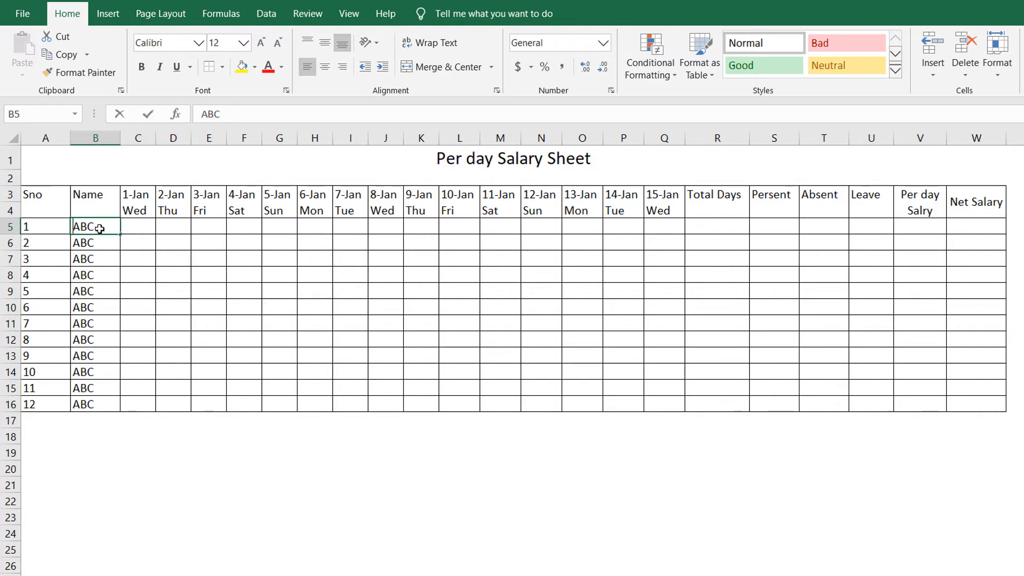
pyautogui.doubleClick(101, 228)
pyautogui.write('-1')
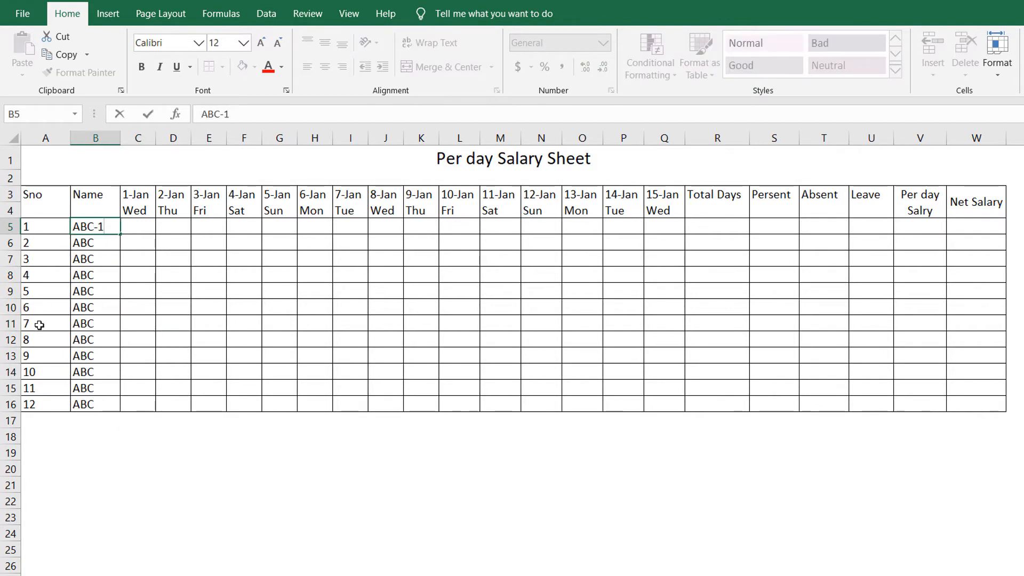
pyautogui.click(41, 335)
pyautogui.click(101, 227)
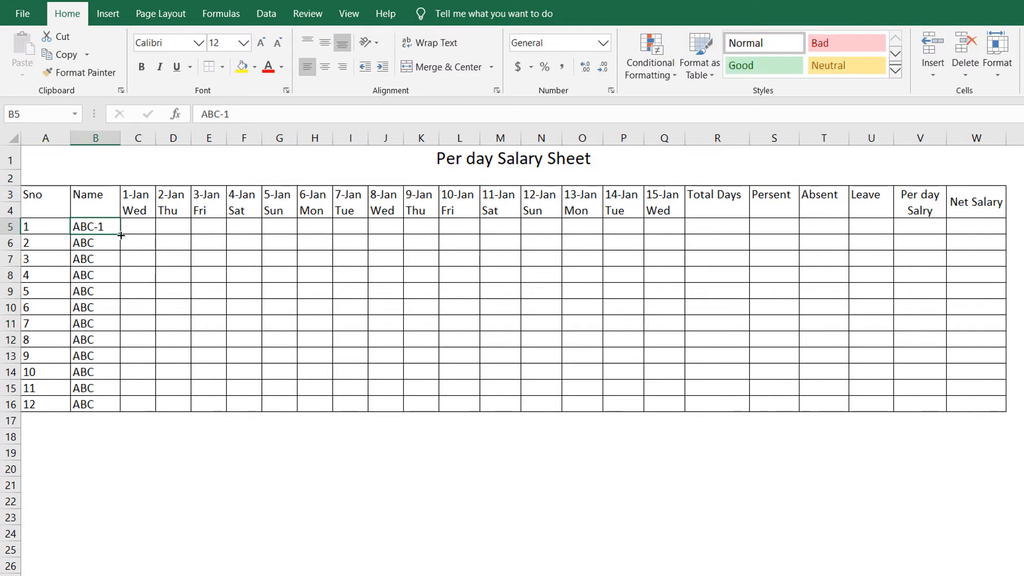
pyautogui.doubleClick(121, 235)
pyautogui.click(157, 263)
# - Widen the date columns C to L to one uniform width, slightly wider than before
pyautogui.click(144, 233)
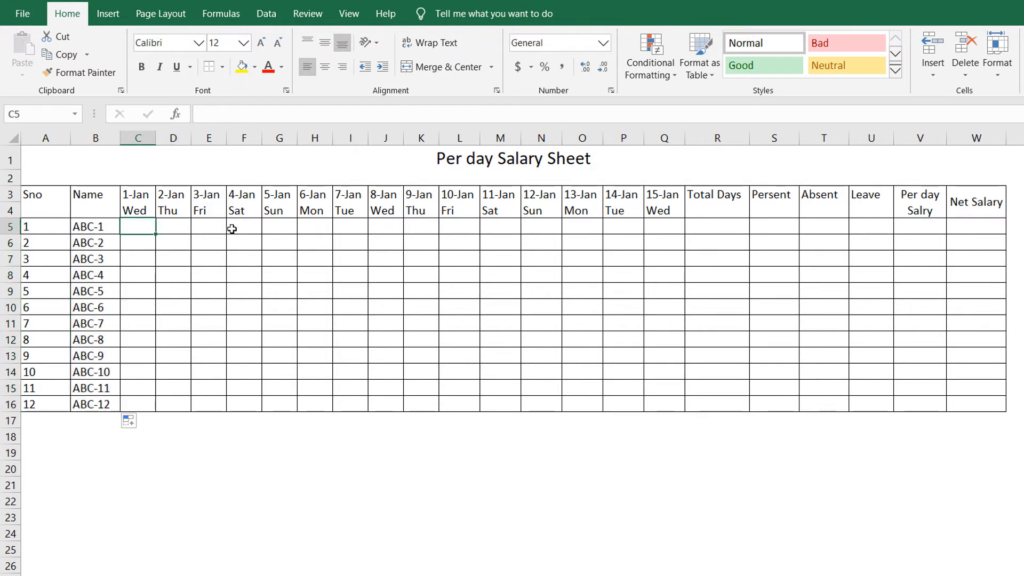
pyautogui.moveTo(131, 230); pyautogui.dragTo(660, 409)
pyautogui.moveTo(480, 140); pyautogui.dragTo(477, 143)
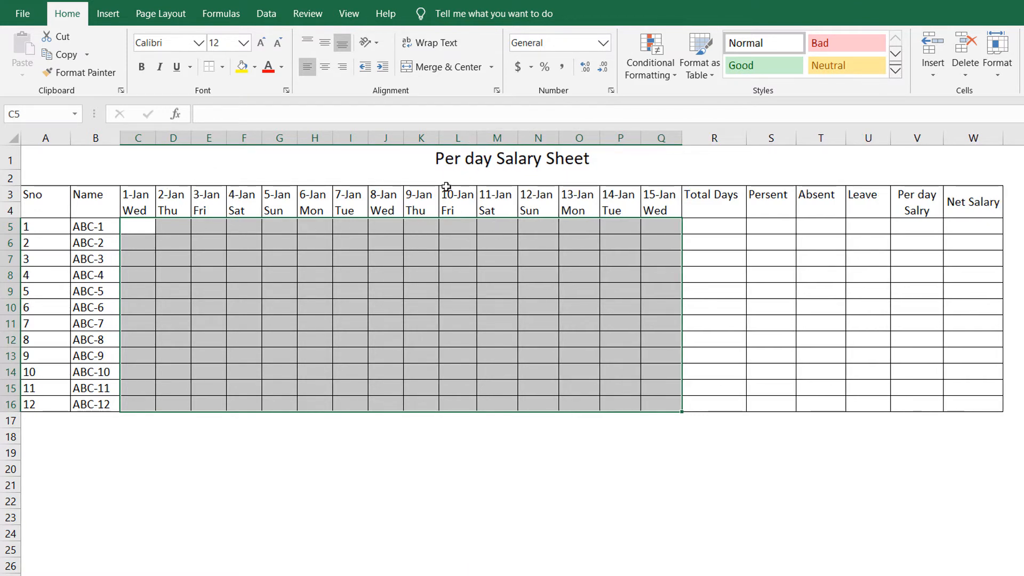
pyautogui.moveTo(138, 138); pyautogui.dragTo(480, 143)
pyautogui.click(428, 258)
pyautogui.click(213, 308)
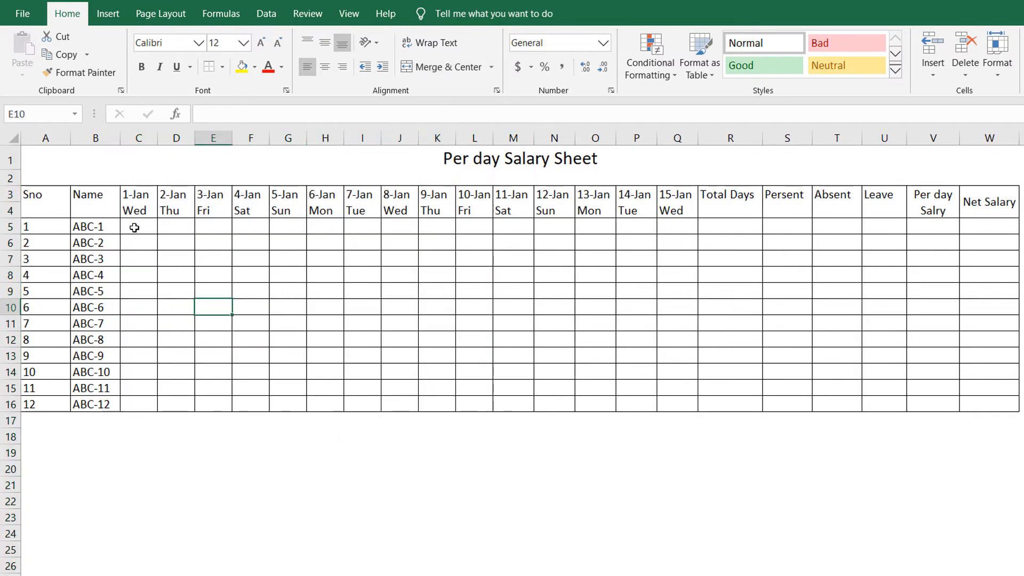
pyautogui.moveTo(138, 225); pyautogui.dragTo(671, 407)
pyautogui.click(279, 314)
pyautogui.moveTo(137, 226); pyautogui.dragTo(682, 415)
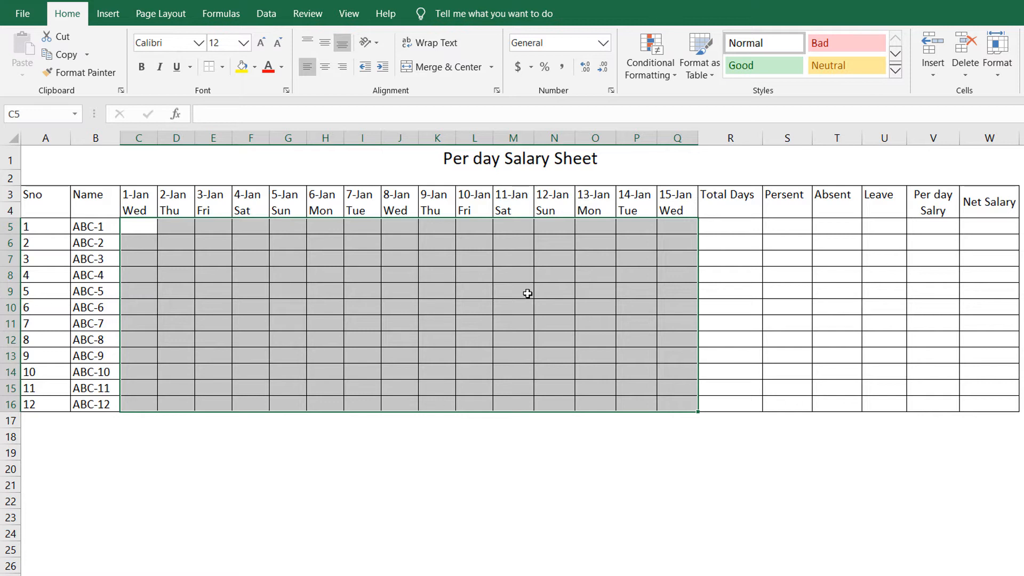
pyautogui.write('P')
pyautogui.press('BackSpace')
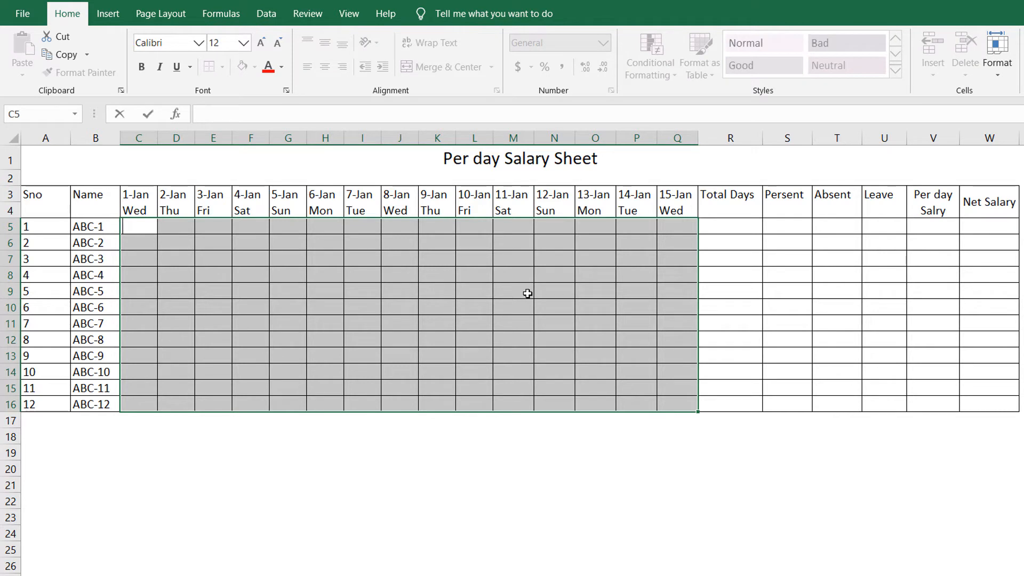
pyautogui.click(491, 306)
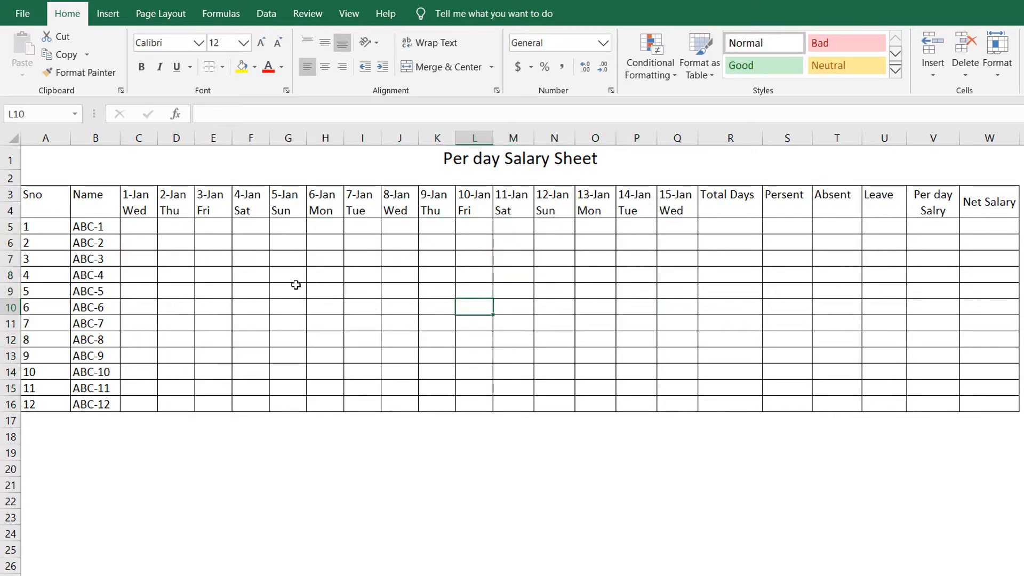
pyautogui.click(166, 260)
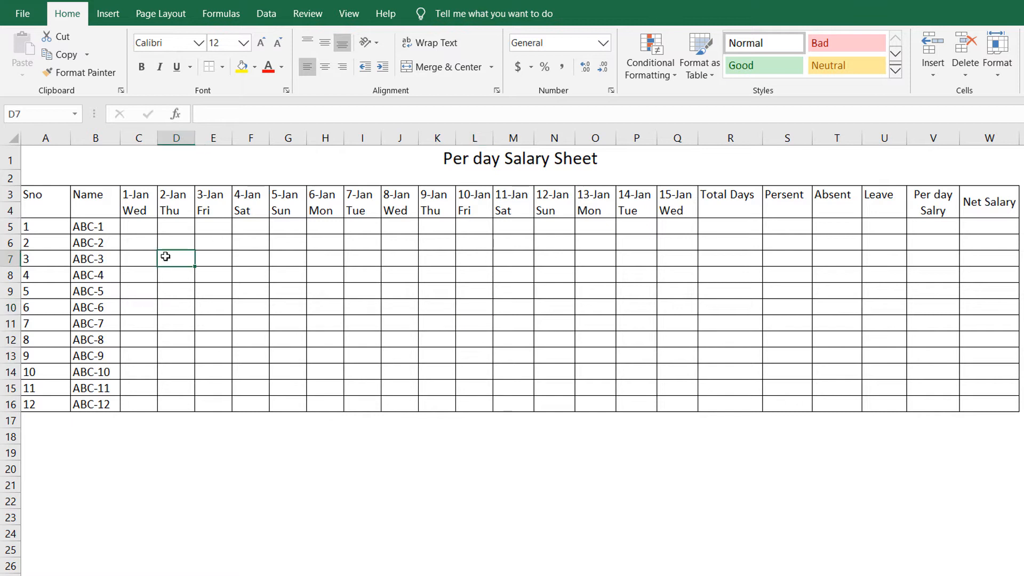
pyautogui.moveTo(138, 227); pyautogui.dragTo(684, 411)
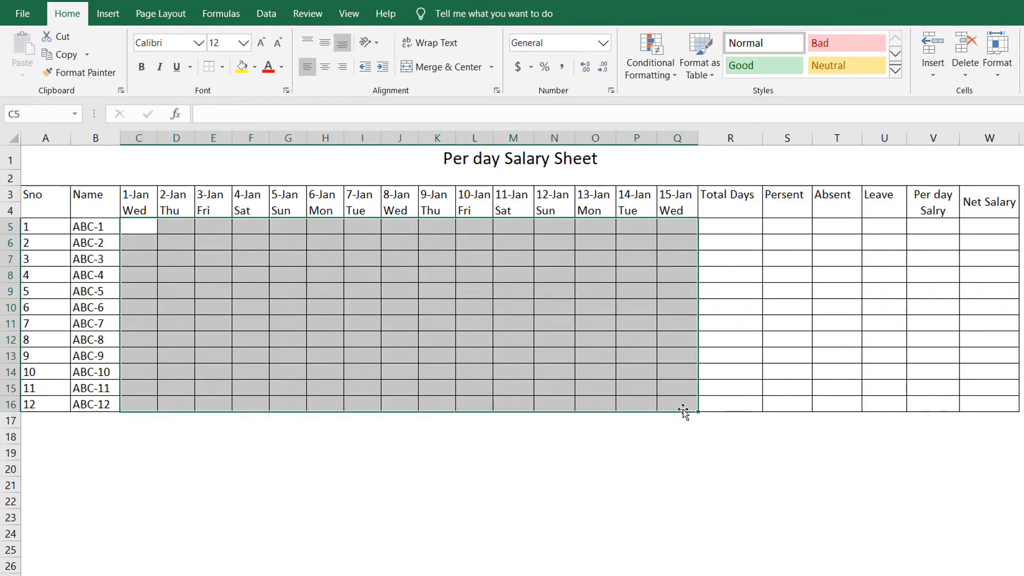
pyautogui.write('P')
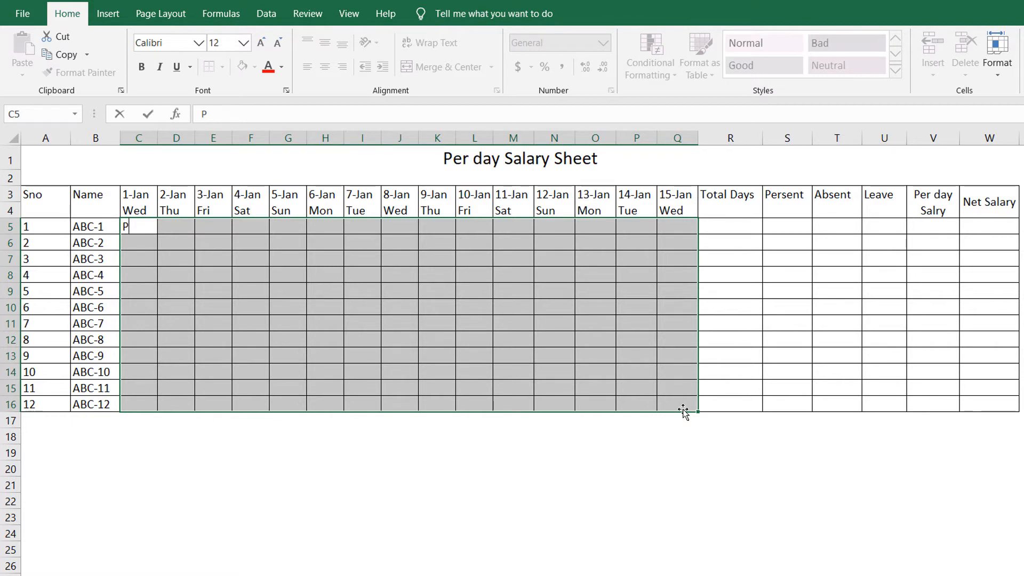
pyautogui.hotkey('ctrl', 'Return')
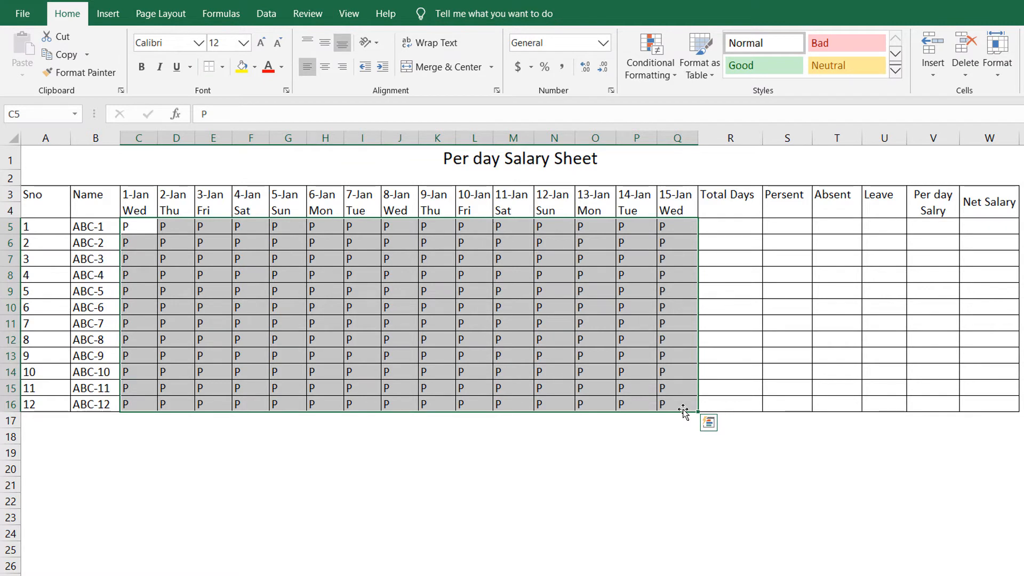
pyautogui.press('Delete')
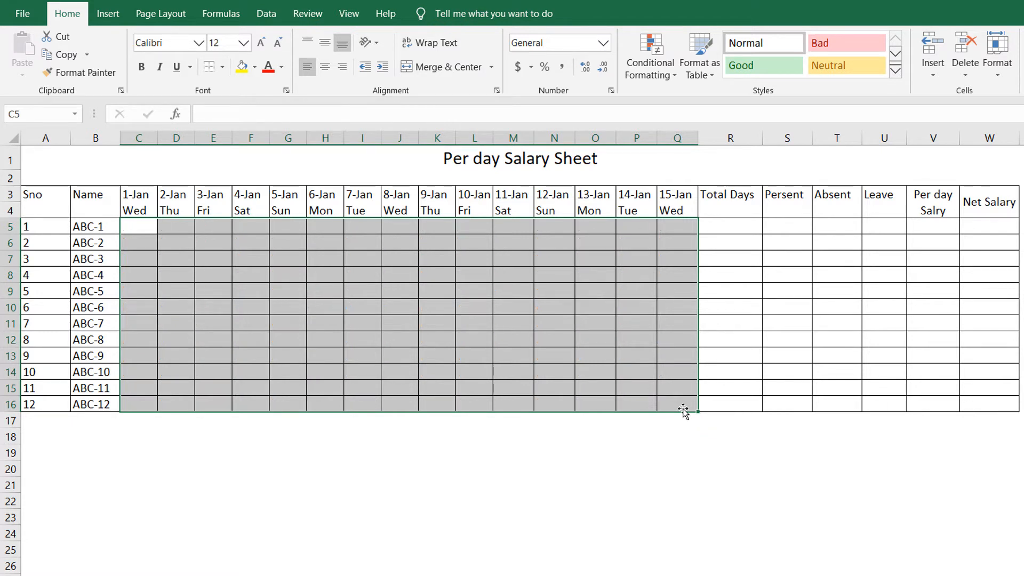
pyautogui.click(488, 511)
# - Enter P in every attendance cell of the range C5:Q16 at once
pyautogui.click(152, 231)
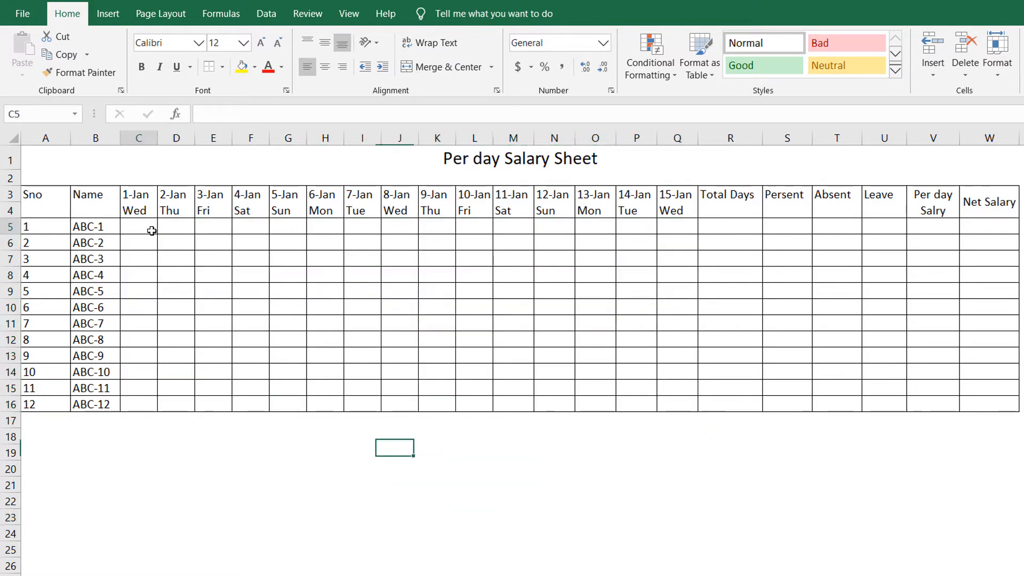
pyautogui.moveTo(151, 231); pyautogui.dragTo(678, 403)
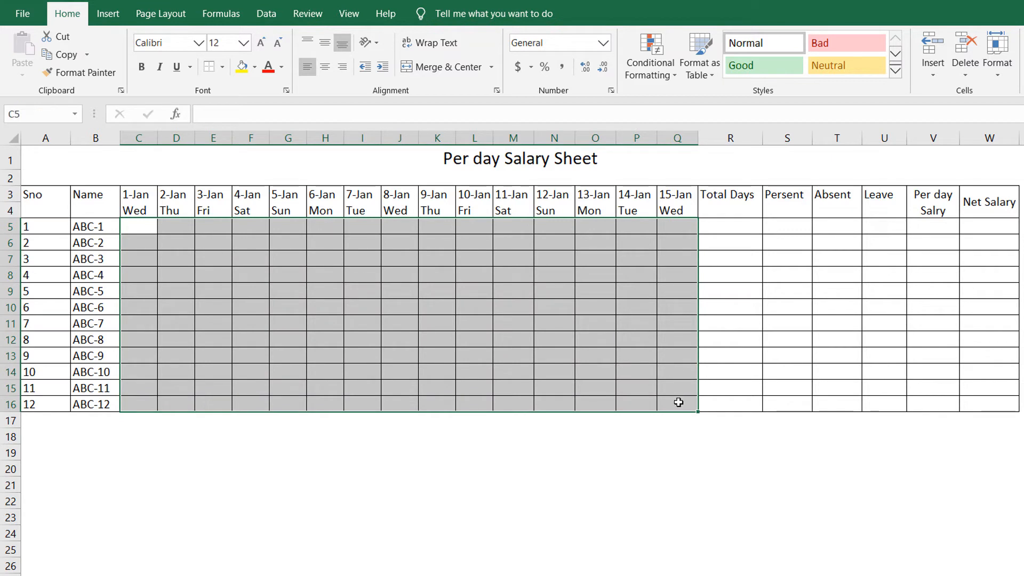
pyautogui.write('P')
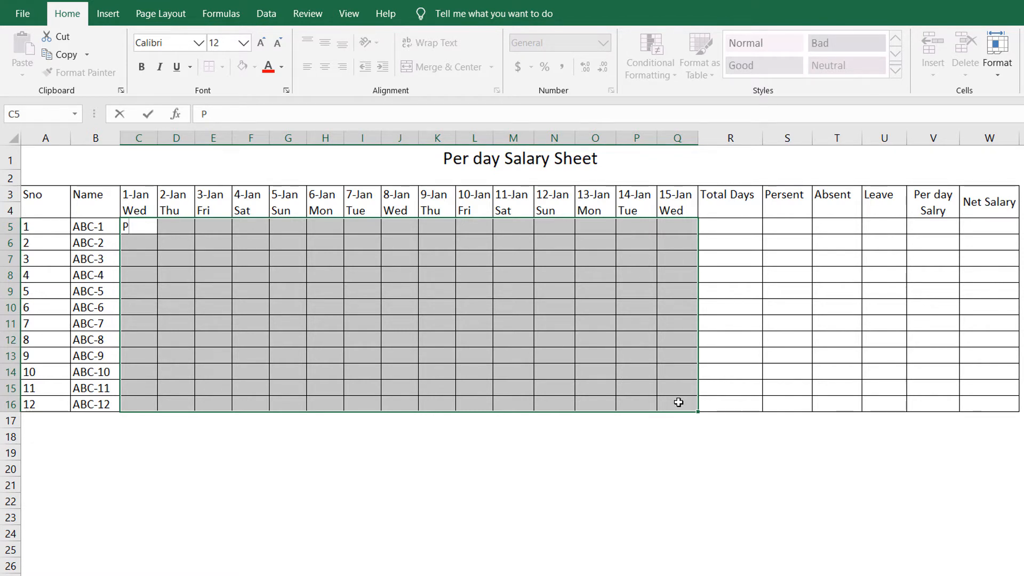
pyautogui.hotkey('ctrl', 'Return')
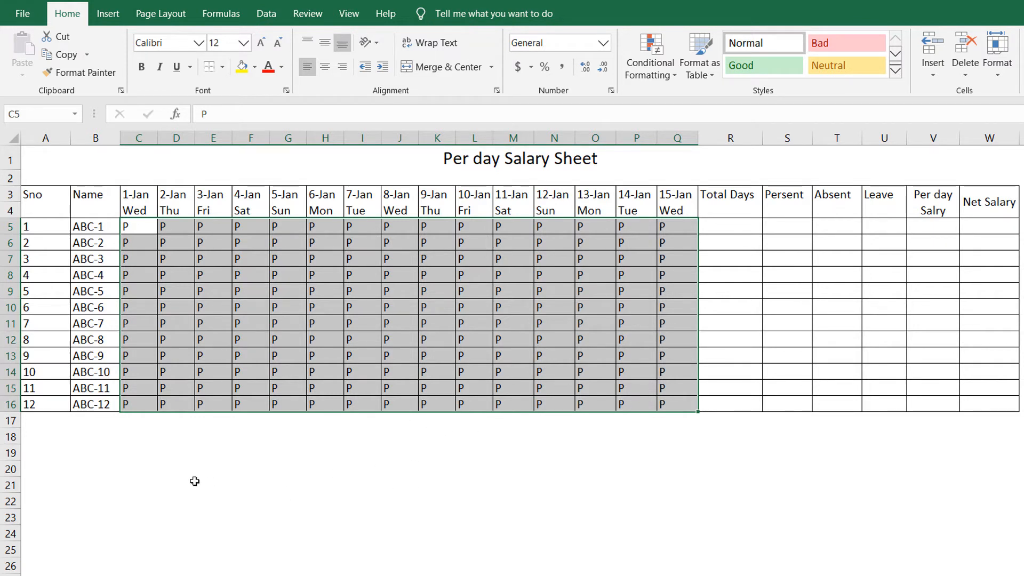
pyautogui.click(217, 470)
pyautogui.click(205, 455)
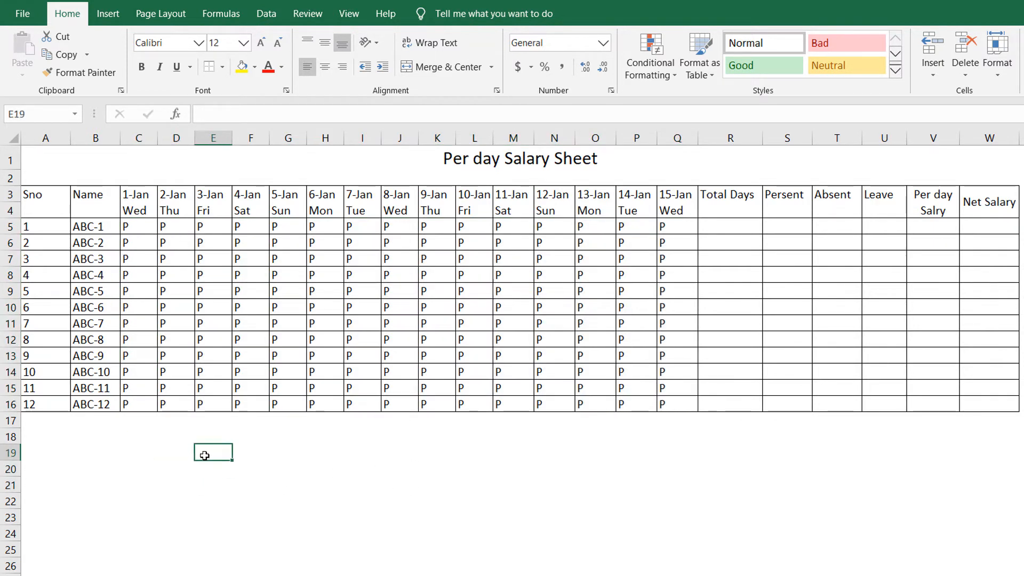
# - Enter the note "ctrl + shift + enter" in cell E20 below the table
pyautogui.moveTo(143, 471); pyautogui.dragTo(442, 504)
pyautogui.click(208, 473)
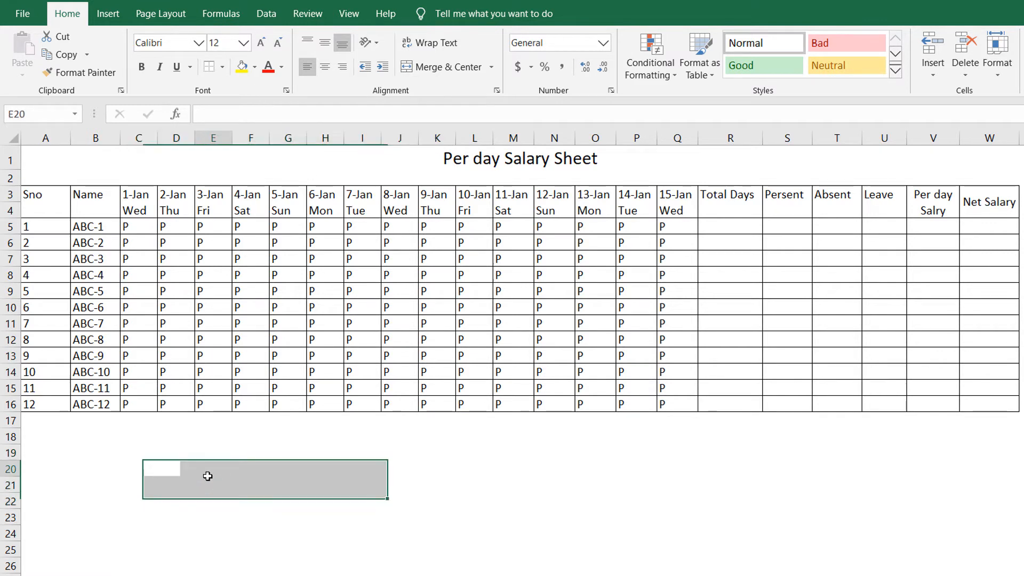
pyautogui.write('ctrl')
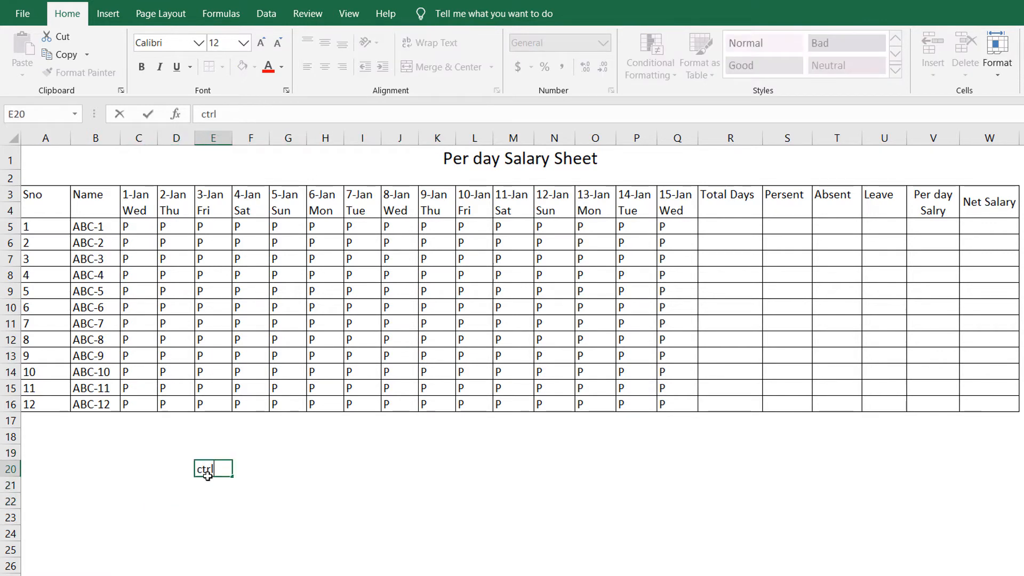
pyautogui.write(' + shift +')
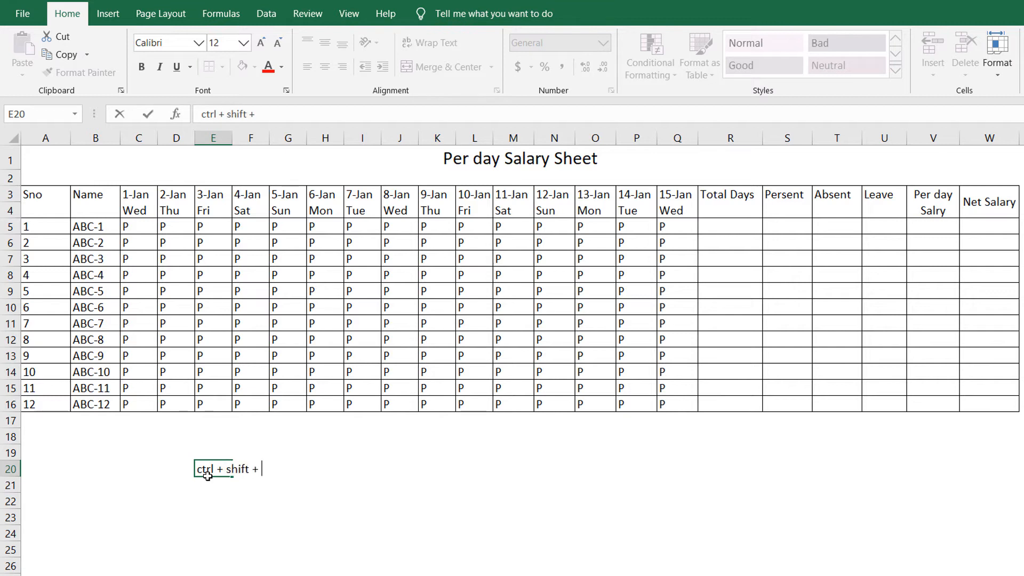
pyautogui.write(' enter')
pyautogui.press('Return')
pyautogui.click(326, 490)
pyautogui.click(433, 480)
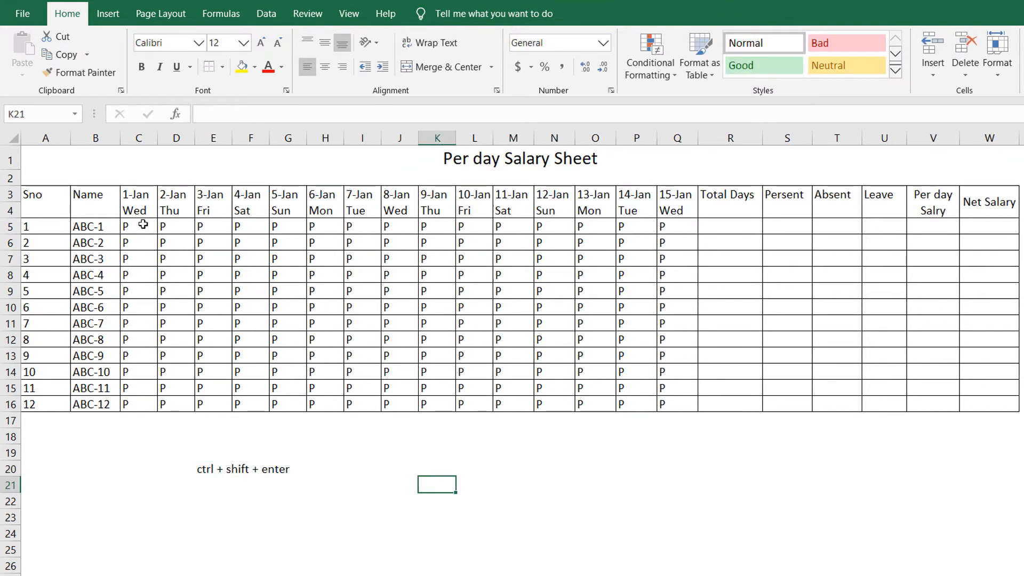
# - Change the 4-Jan attendance marks to L in F7 for ABC-3 and A in F10 for ABC-6
pyautogui.click(237, 263)
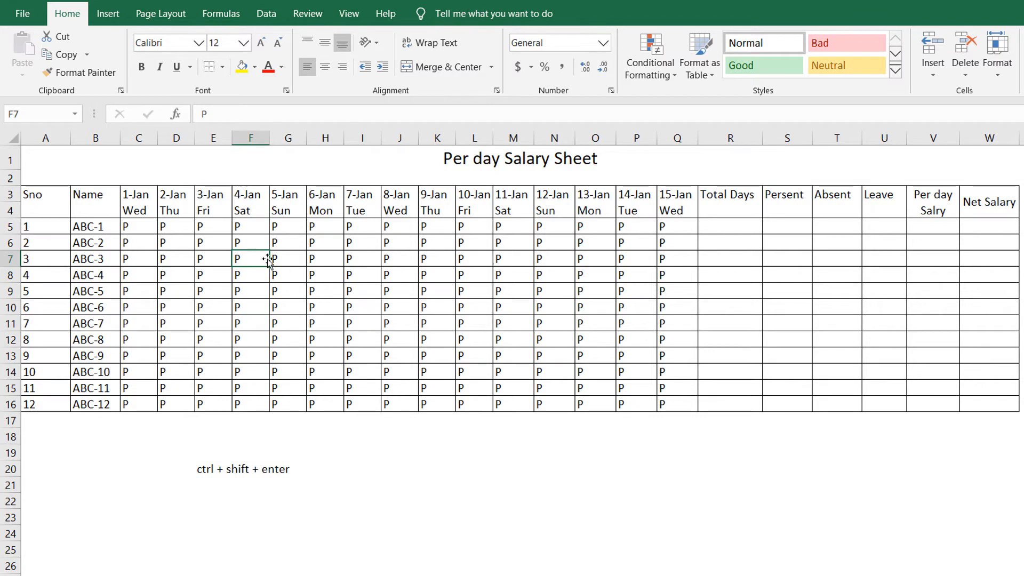
pyautogui.write('L')
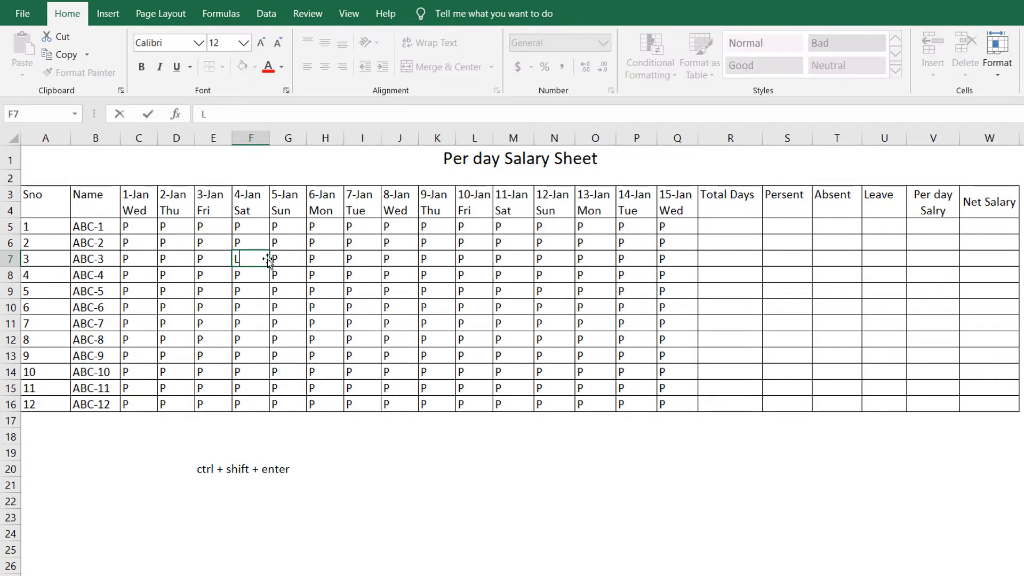
pyautogui.press('Down')
pyautogui.press('Down')
pyautogui.press('Down')
pyautogui.write('S')
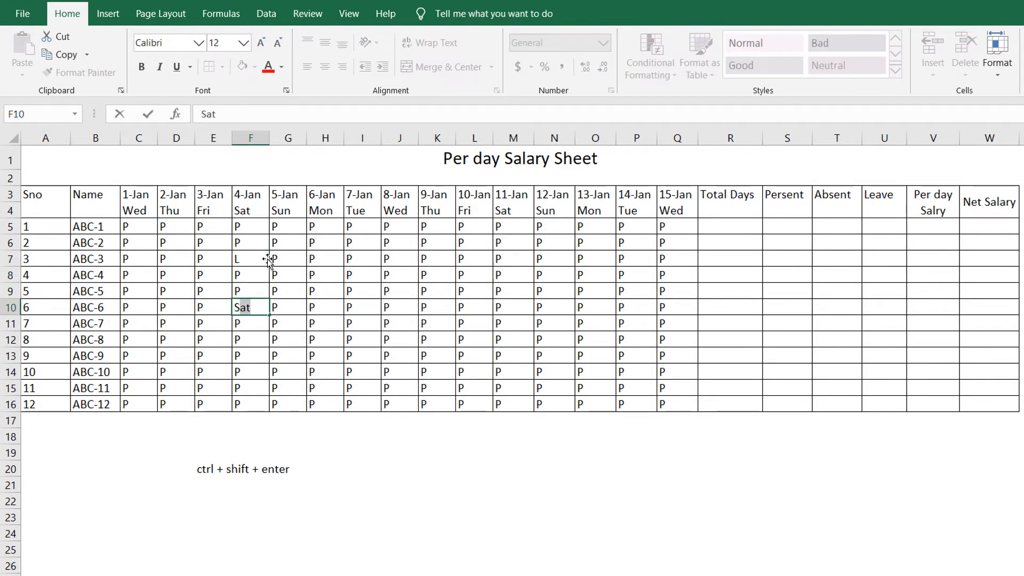
pyautogui.press('BackSpace')
pyautogui.press('BackSpace')
pyautogui.write('A')
# - Change the 2-Jan attendance marks to A in D10 for ABC-6 and L in D6 for ABC-2
pyautogui.press('Left')
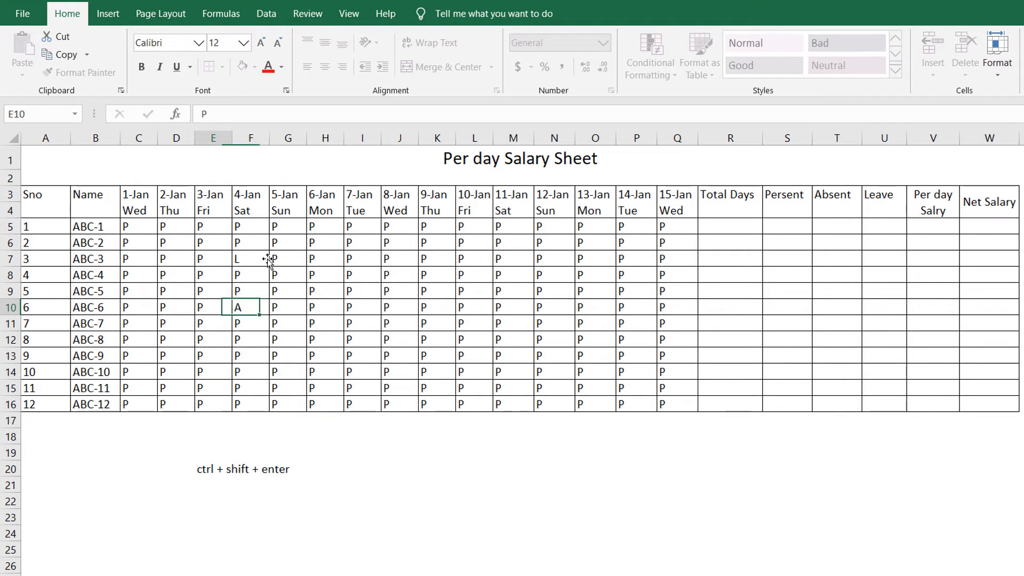
pyautogui.press('Left')
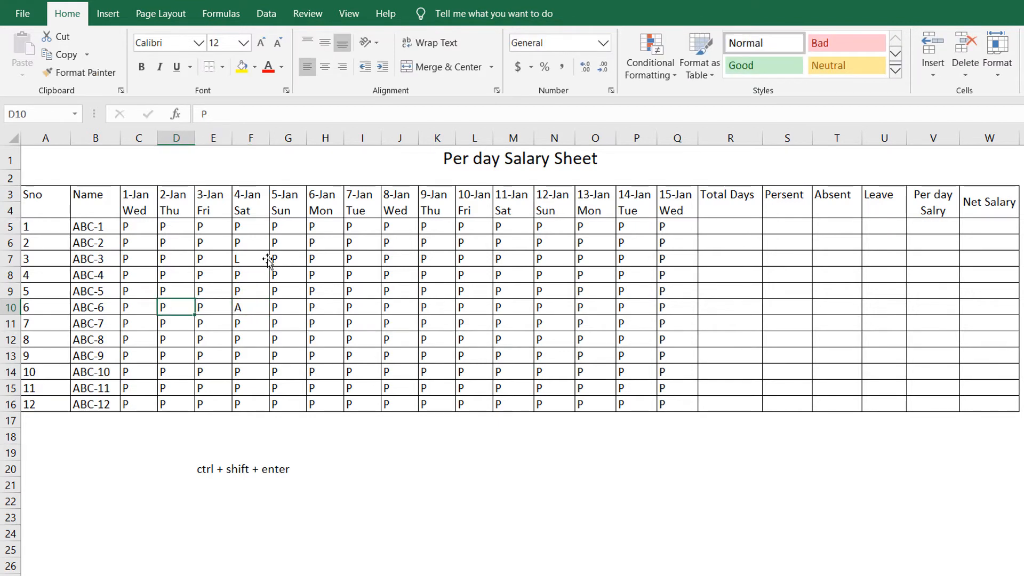
pyautogui.write('A')
pyautogui.press('Up')
pyautogui.press('Up')
pyautogui.press('Up')
pyautogui.press('Up')
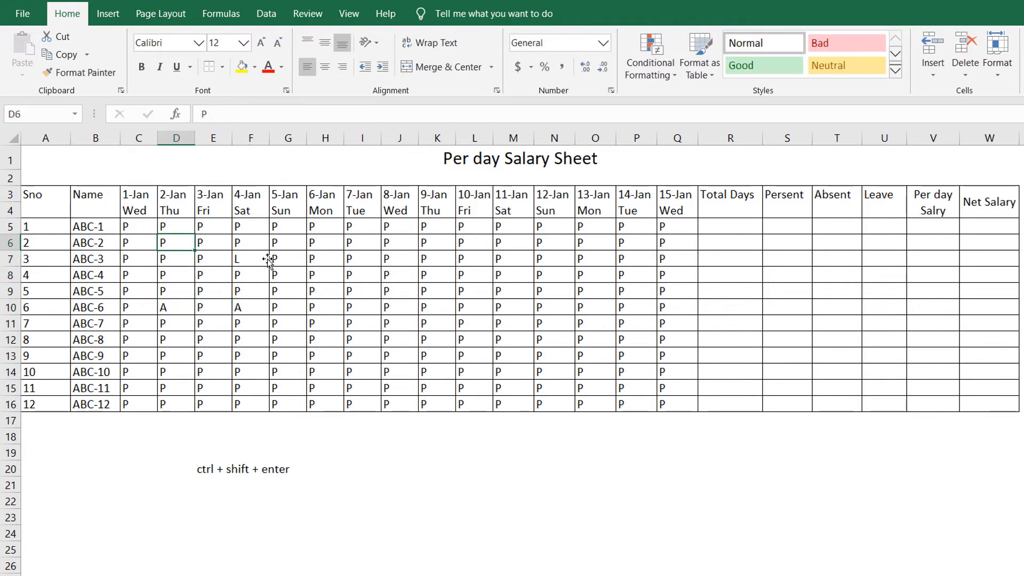
pyautogui.write('L')
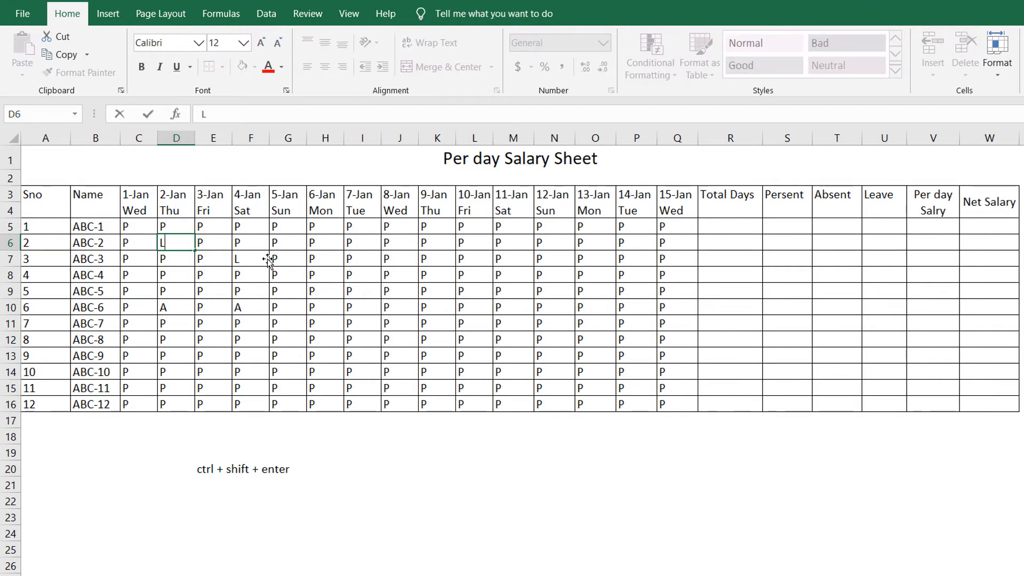
# - Change the 8-Jan attendance marks to A in J6 for ABC-2 and L in J9 for ABC-5
pyautogui.press('Right')
pyautogui.press('Right')
pyautogui.press('Right')
pyautogui.press('Right')
pyautogui.press('Right')
pyautogui.press('Right')
pyautogui.write('A')
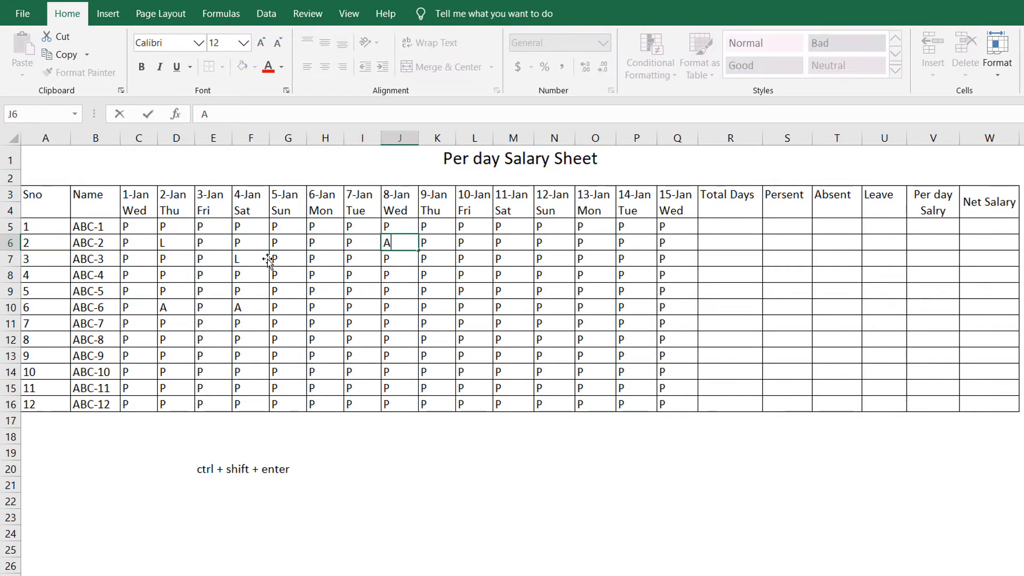
pyautogui.press('Down')
pyautogui.press('Down')
pyautogui.press('Down')
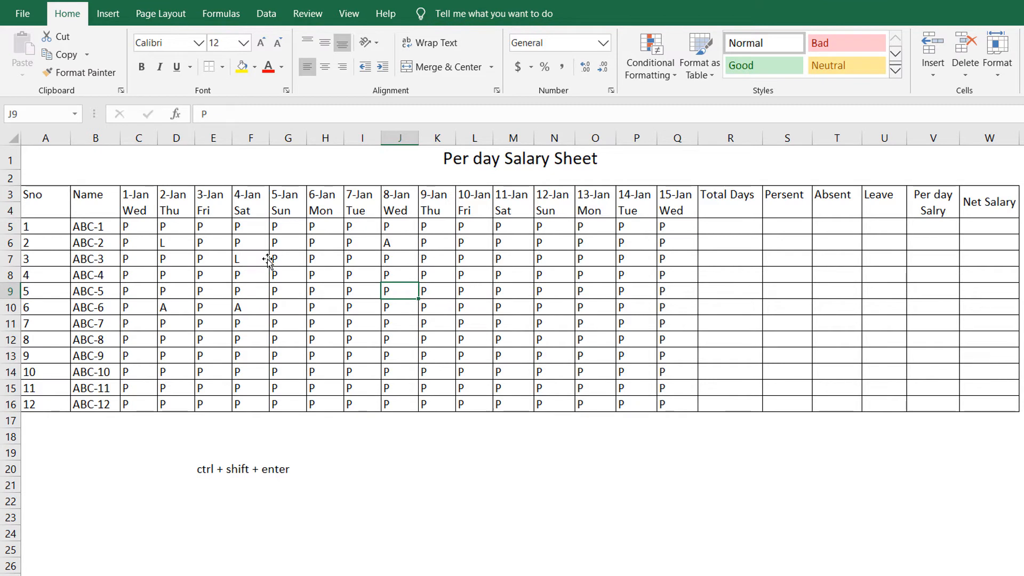
pyautogui.write('L')
# - Mark L in J12 and A in G13 and G15, and scatter further A and L marks across the attendance grid, including L in Q10
pyautogui.press('Down')
pyautogui.press('Down')
pyautogui.press('Down')
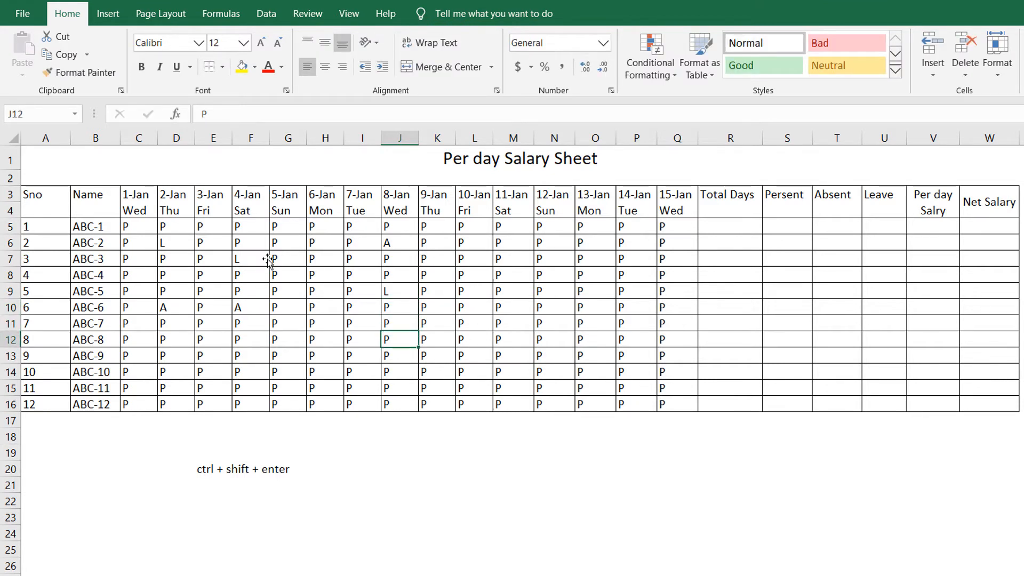
pyautogui.write('L')
pyautogui.press('Down')
pyautogui.press('Left')
pyautogui.press('Left')
pyautogui.press('Left')
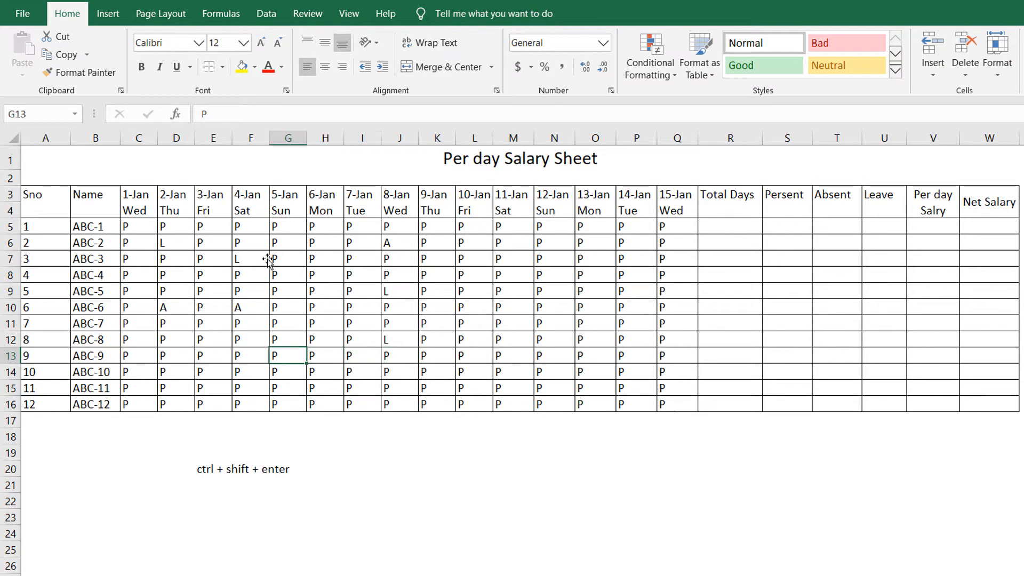
pyautogui.write('A')
pyautogui.press('Down')
pyautogui.press('Down')
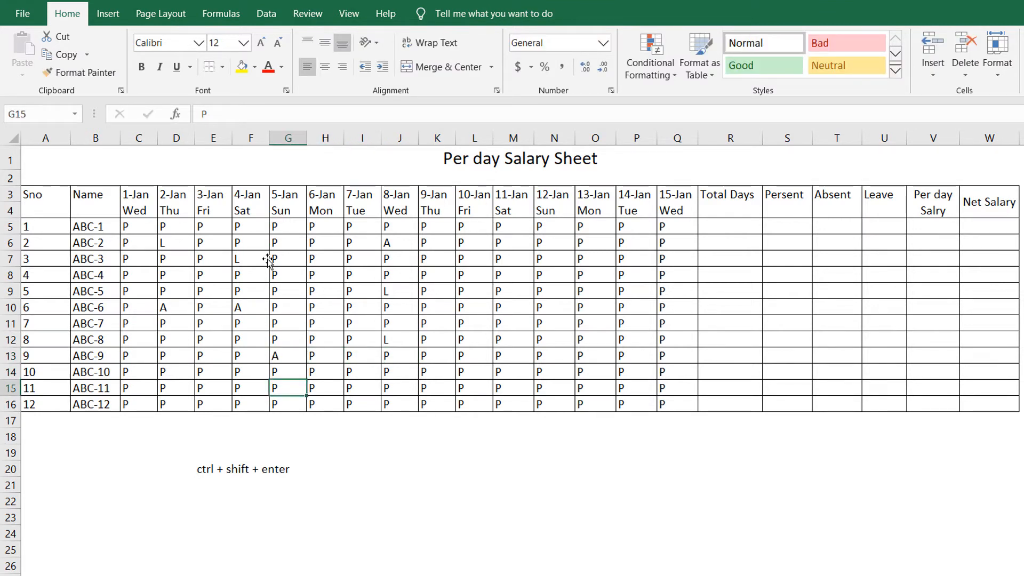
pyautogui.write('a')
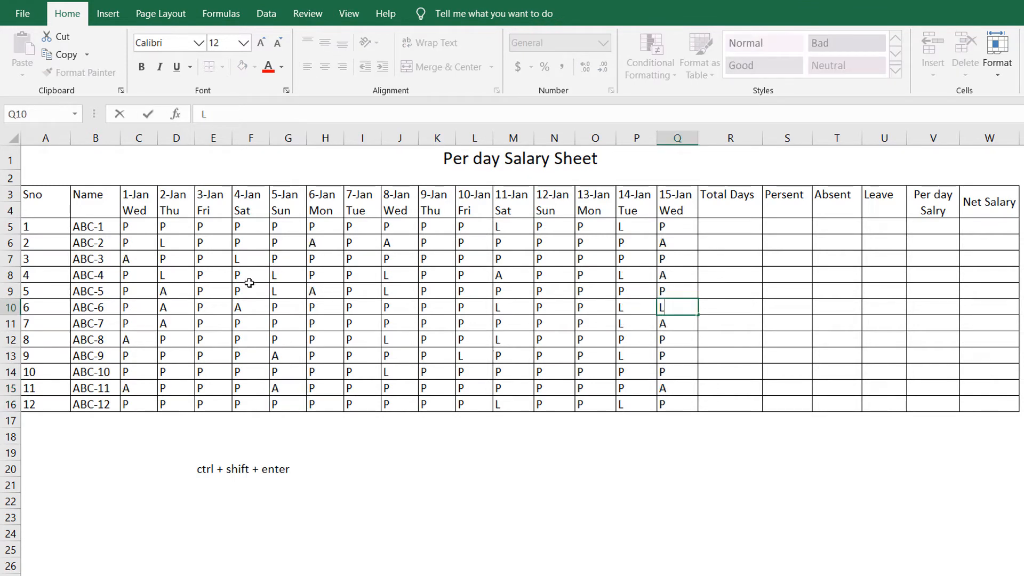
pyautogui.click(249, 291)
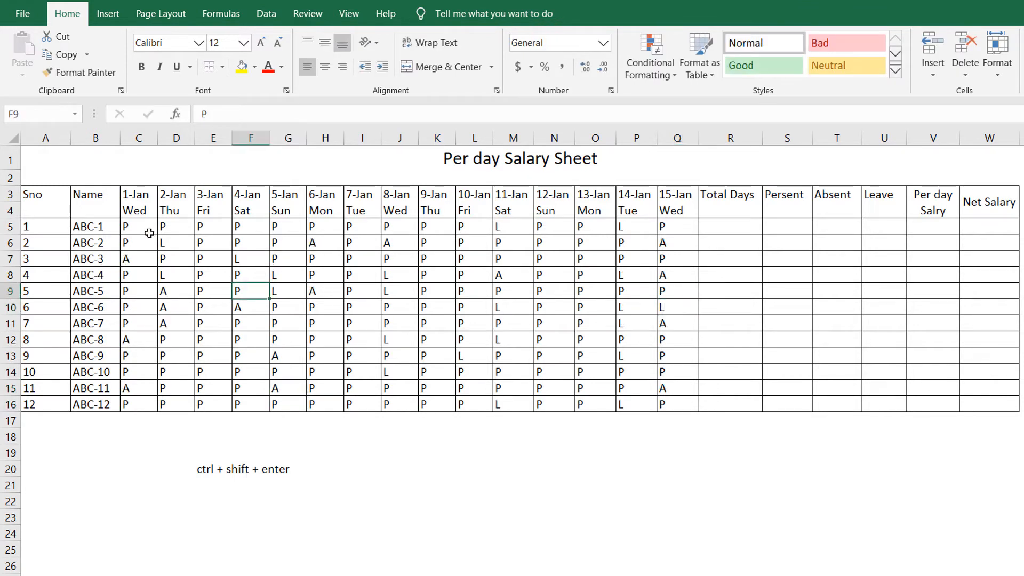
pyautogui.moveTo(137, 224); pyautogui.dragTo(621, 379)
pyautogui.click(591, 377)
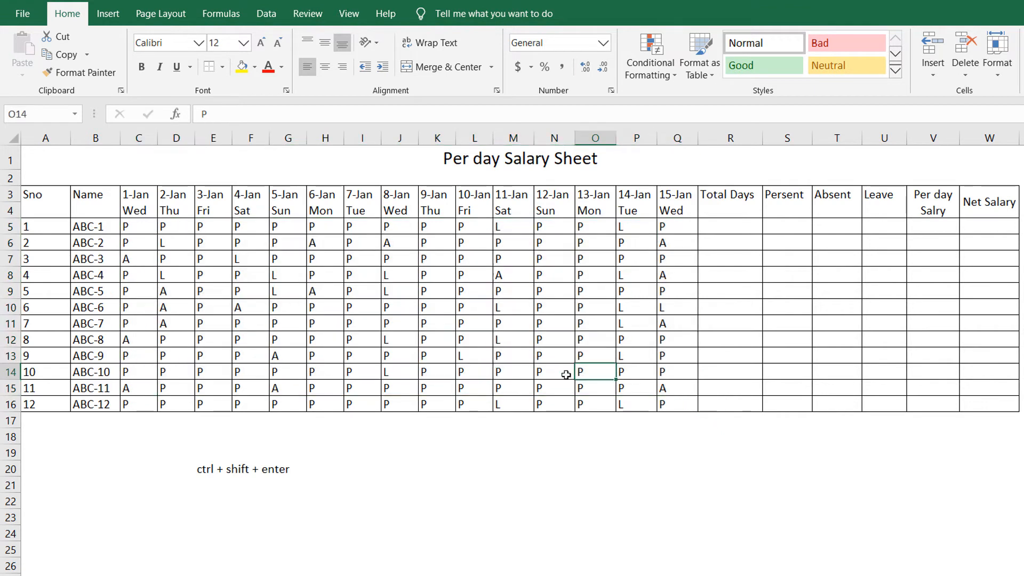
pyautogui.click(720, 225)
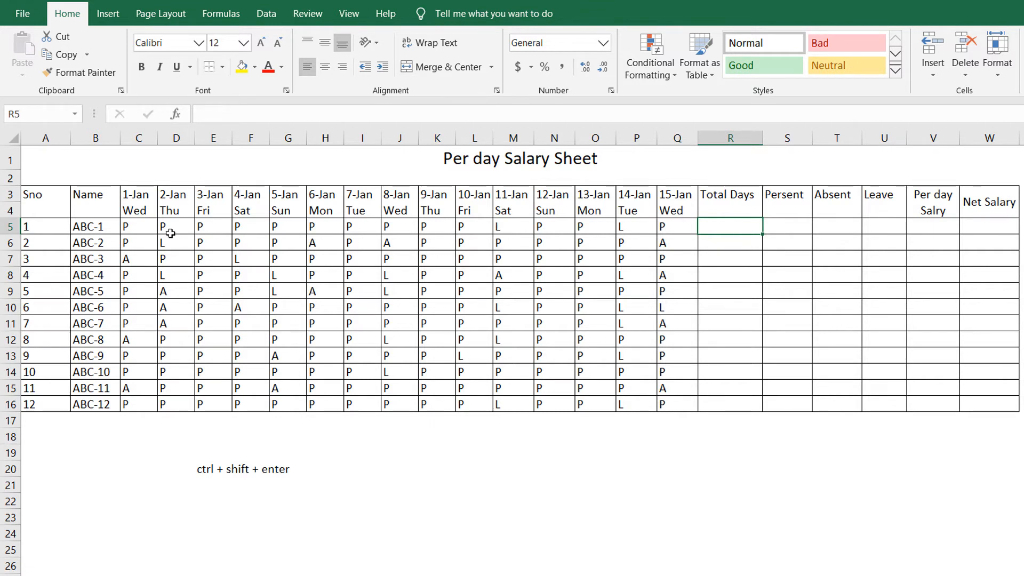
pyautogui.moveTo(96, 243); pyautogui.dragTo(595, 227)
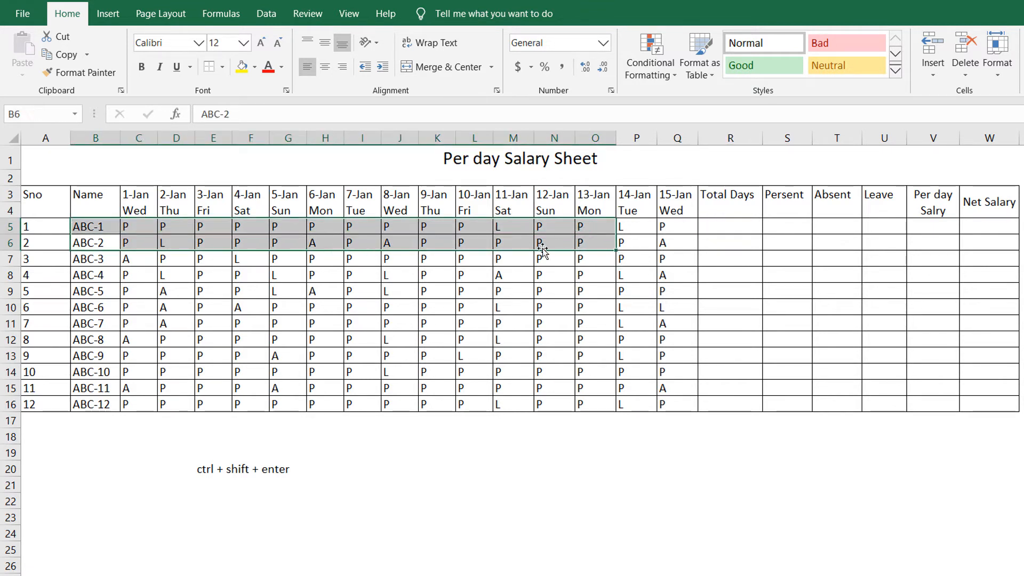
pyautogui.click(729, 224)
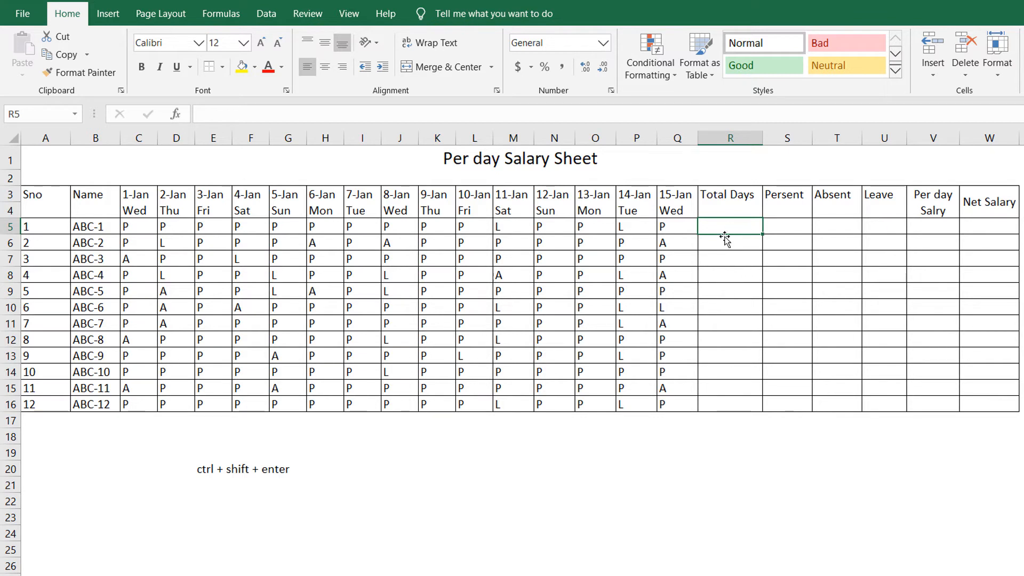
pyautogui.moveTo(731, 226); pyautogui.dragTo(740, 412)
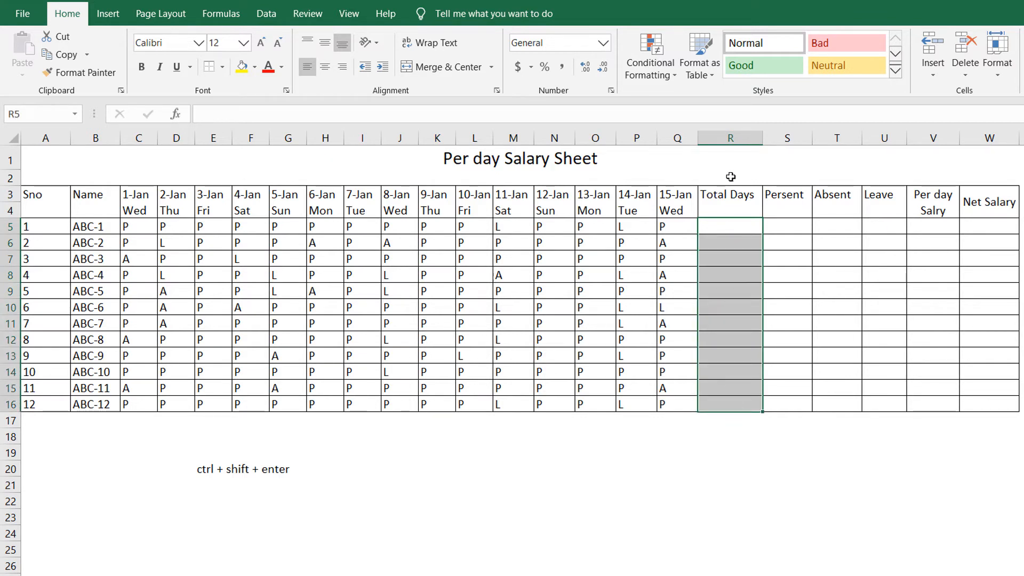
# - Enter the formula =COUNTA(C5:Q5) in R5 to count the total days for ABC-1
pyautogui.click(726, 226)
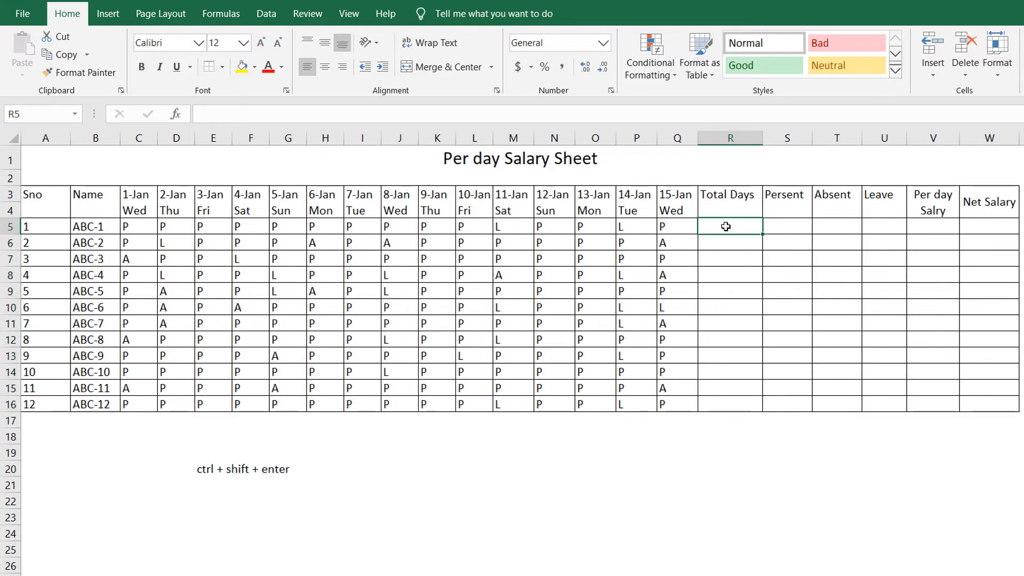
pyautogui.write('=')
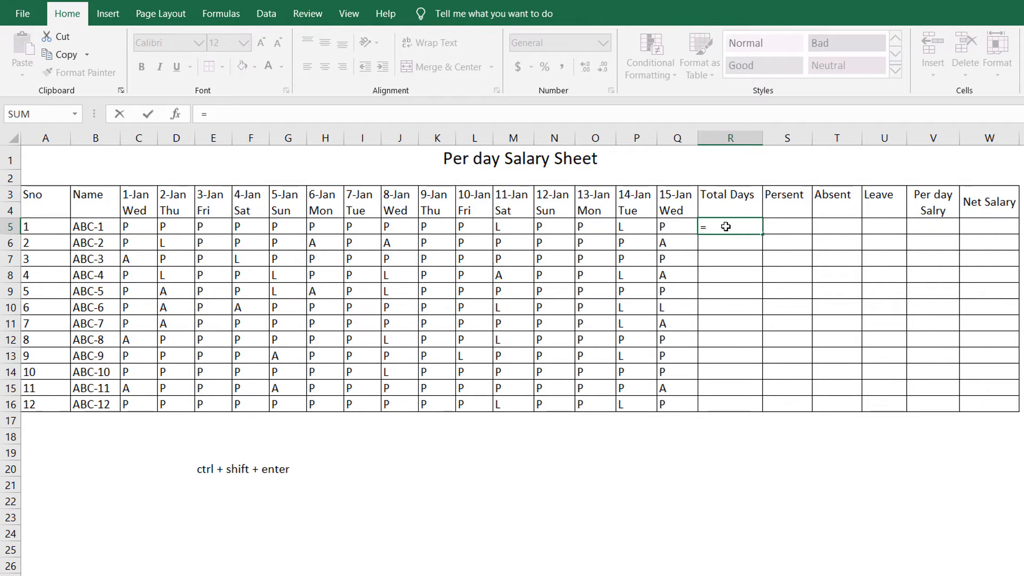
pyautogui.write('C')
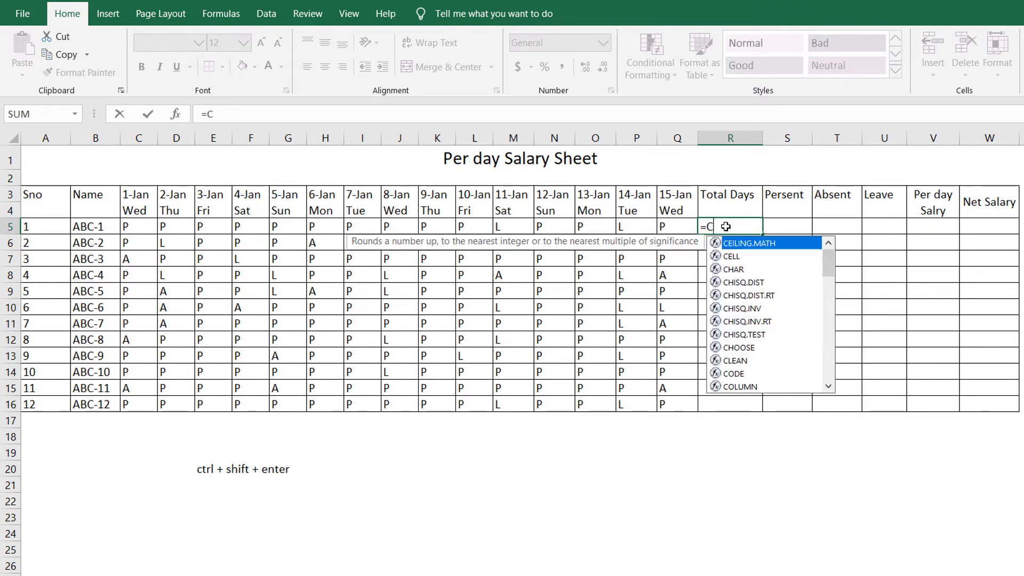
pyautogui.write('OUNTA')
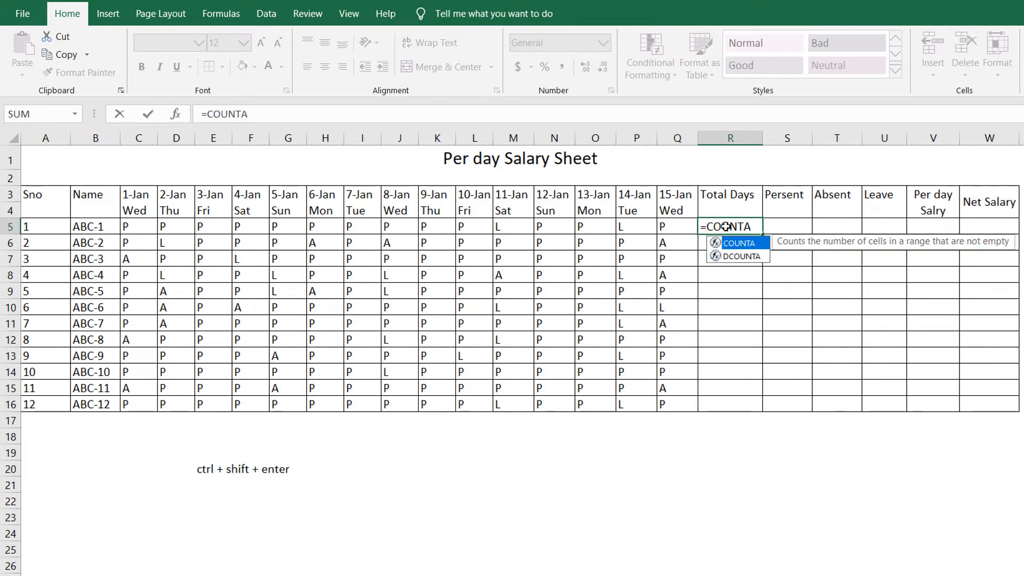
pyautogui.write('(')
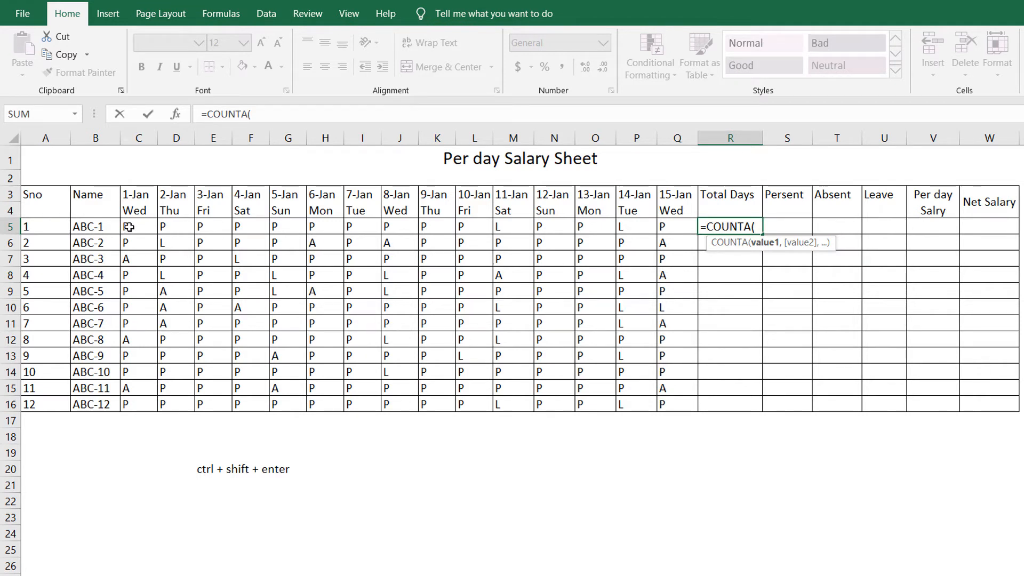
pyautogui.moveTo(129, 228); pyautogui.dragTo(676, 230)
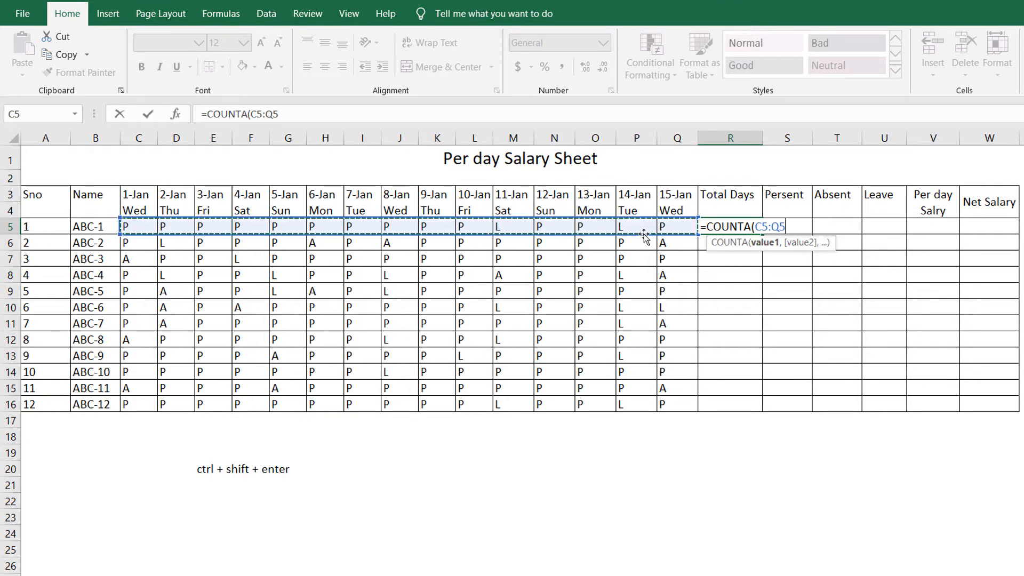
pyautogui.write(')')
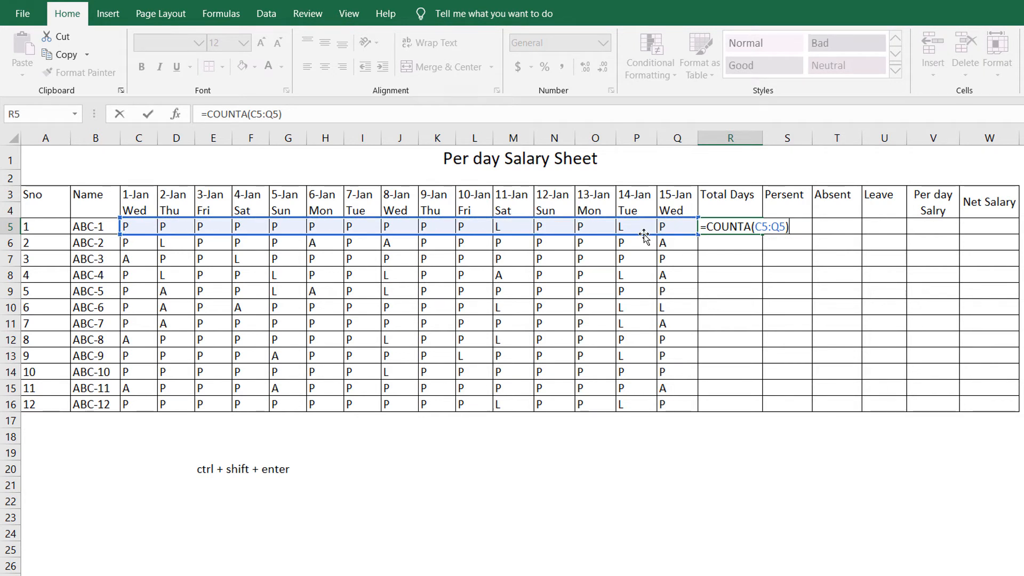
pyautogui.press('Return')
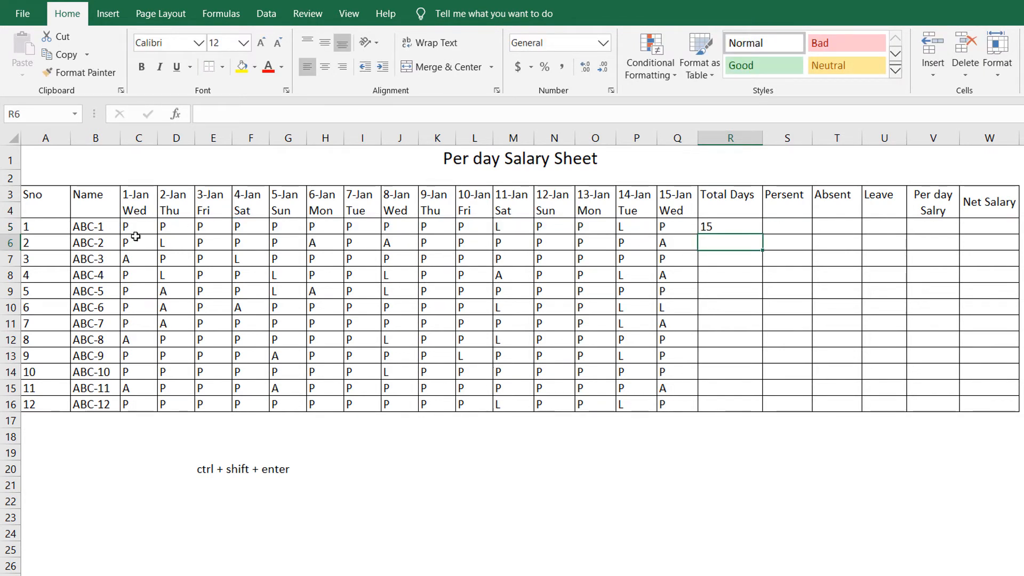
# - Fill the Total Days formula from R5 down to R16 and check the range it references in R5
pyautogui.click(724, 221)
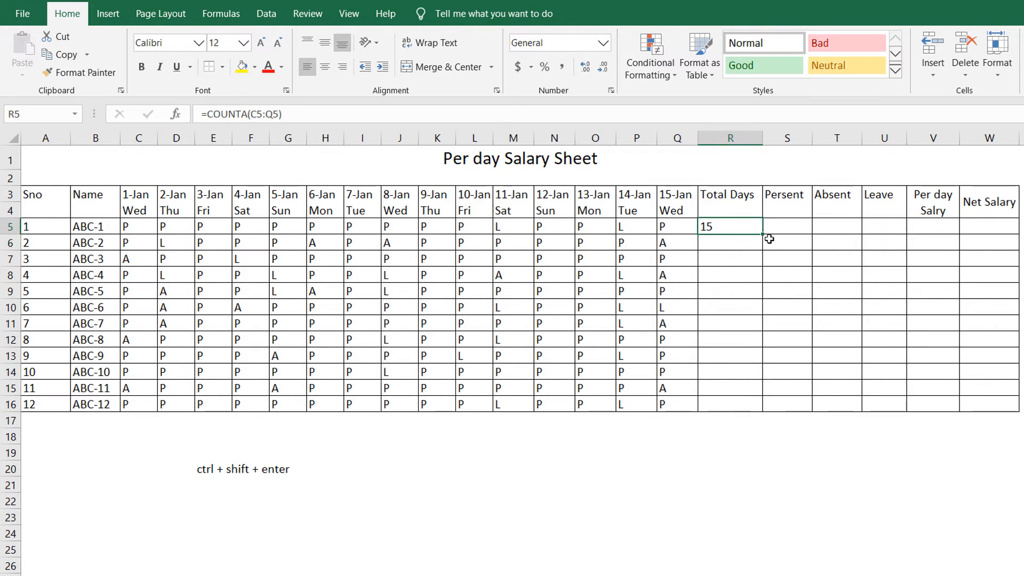
pyautogui.moveTo(762, 260); pyautogui.dragTo(755, 409)
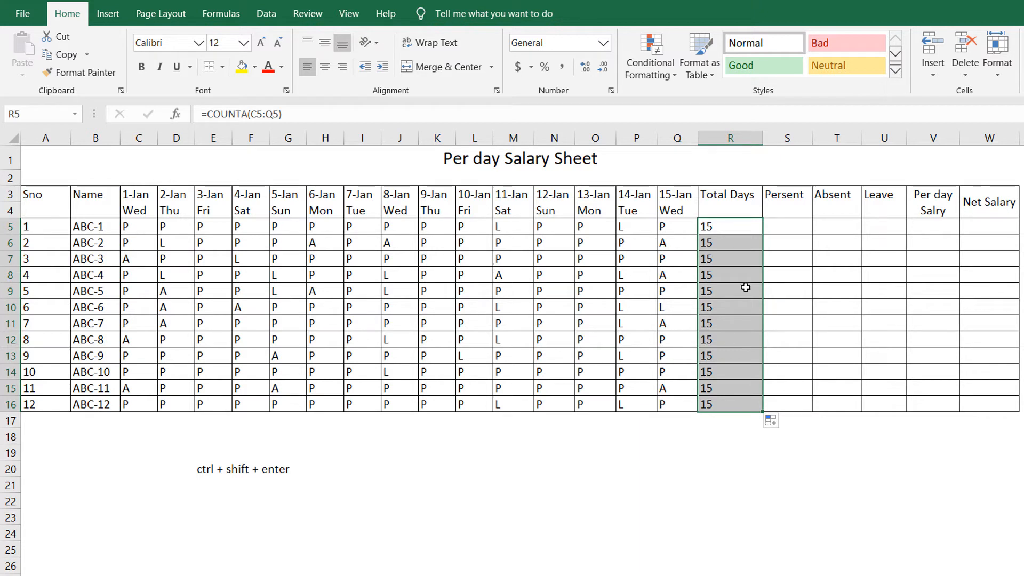
pyautogui.doubleClick(728, 226)
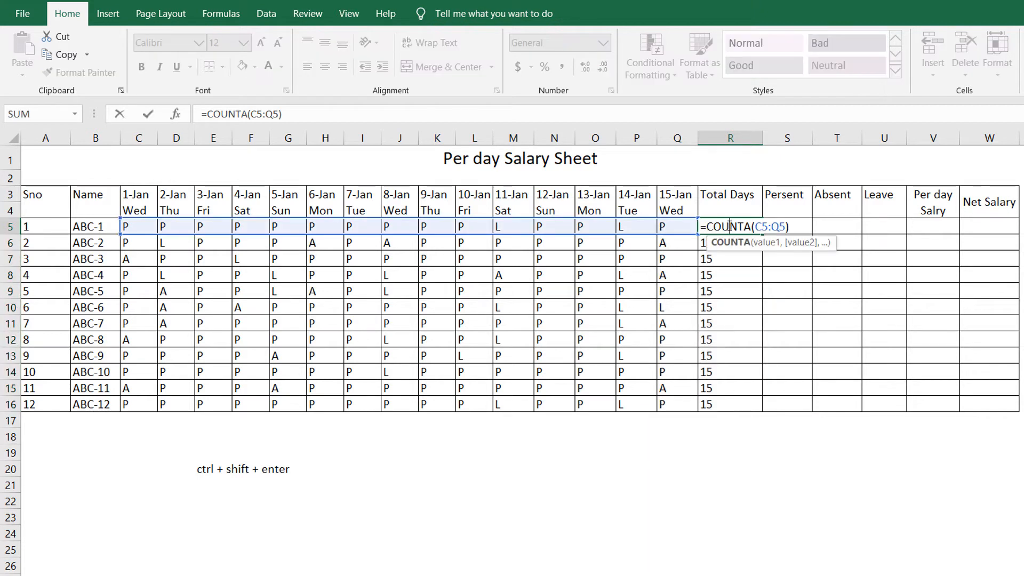
pyautogui.press('Return')
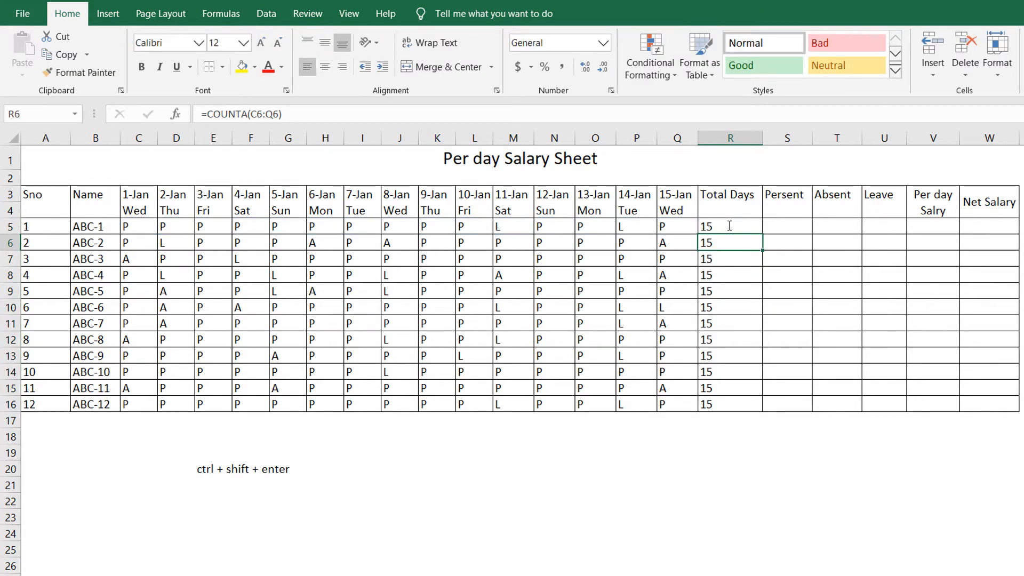
pyautogui.click(227, 258)
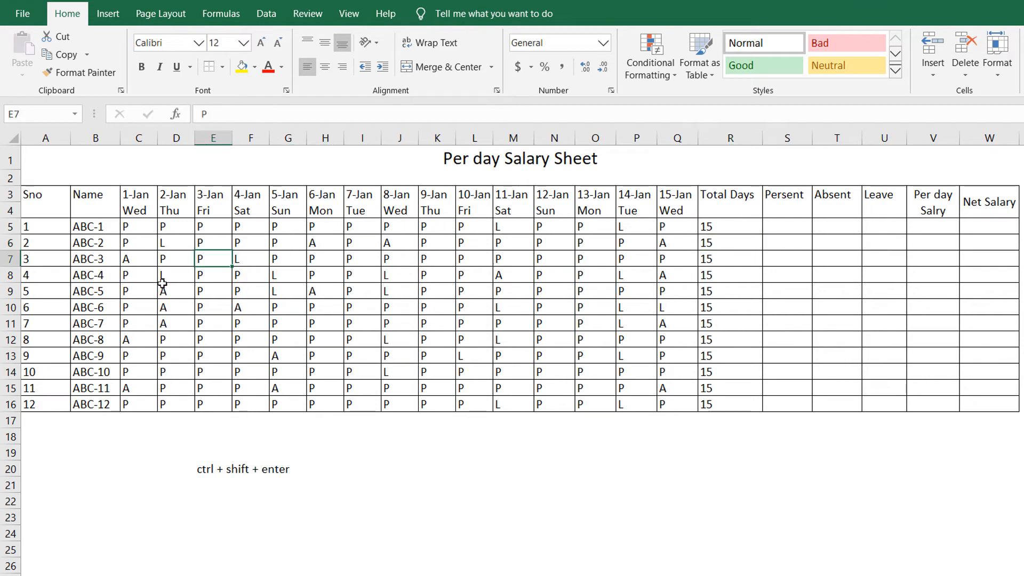
pyautogui.moveTo(138, 226); pyautogui.dragTo(663, 407)
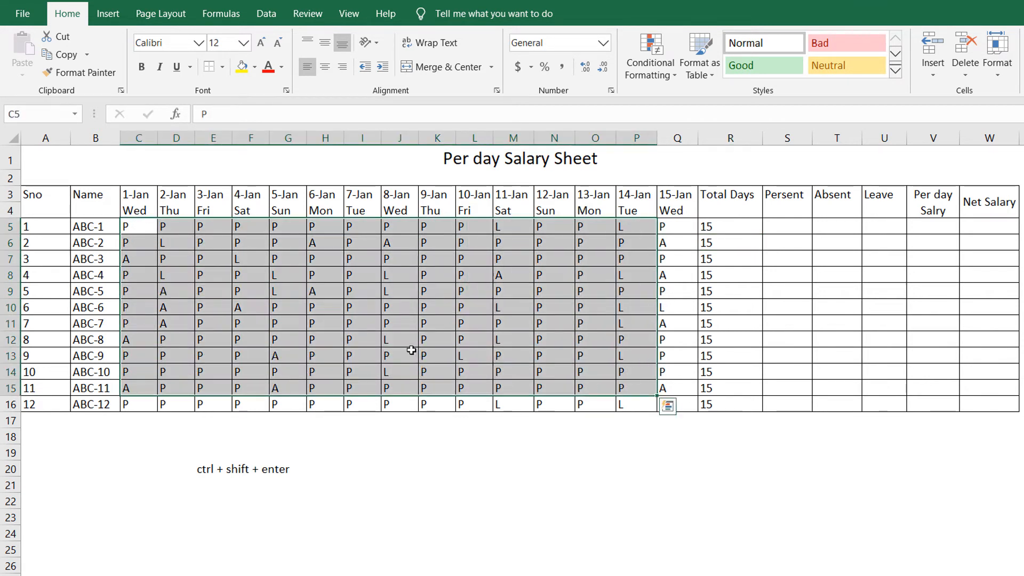
pyautogui.click(235, 275)
pyautogui.click(251, 258)
pyautogui.click(310, 262)
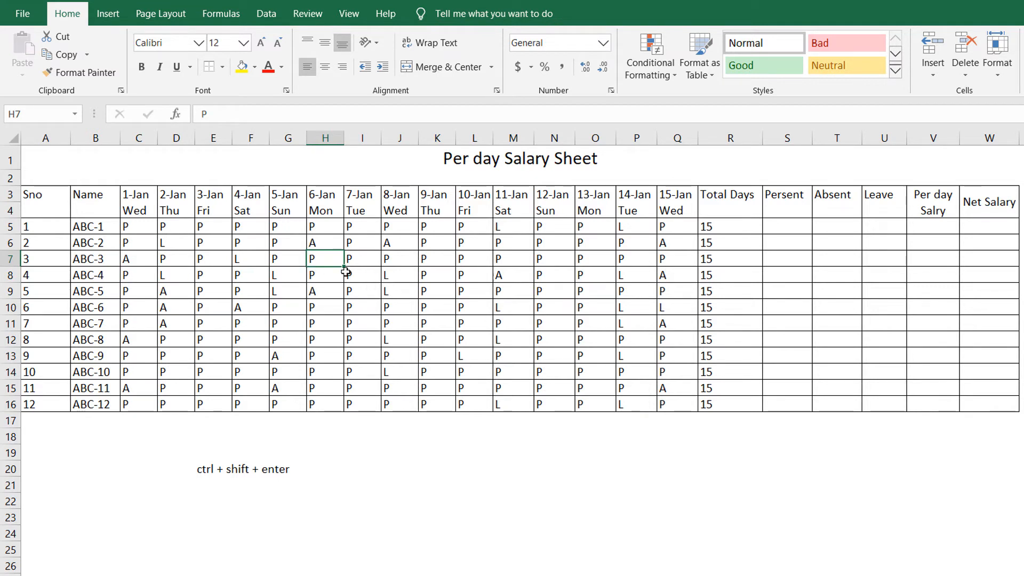
pyautogui.click(292, 292)
# - Clear the attendance marks in H7, N5, E5 and J15 to test how the Total Days formulas respond
pyautogui.click(314, 261)
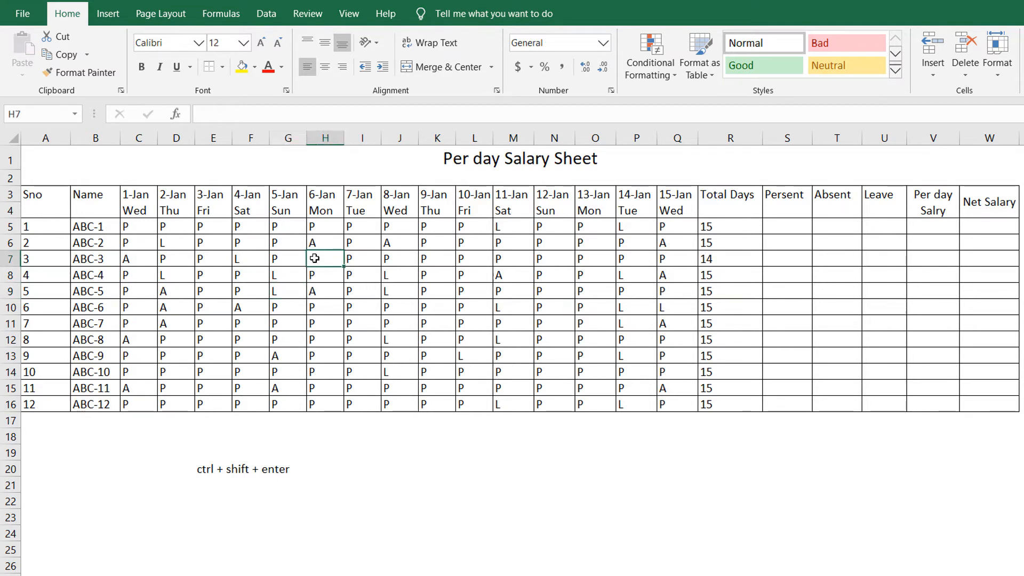
pyautogui.click(727, 260)
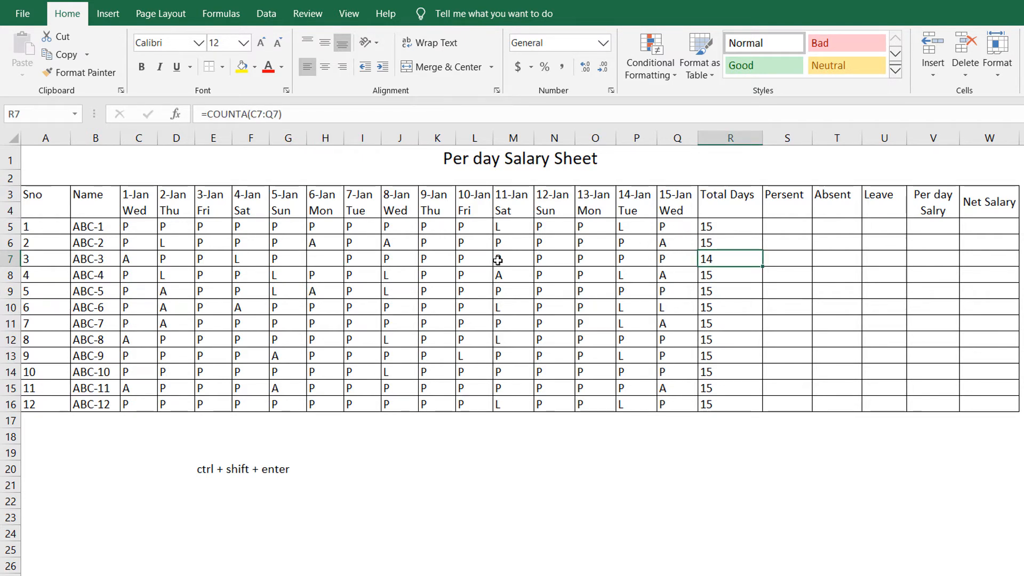
pyautogui.click(544, 234)
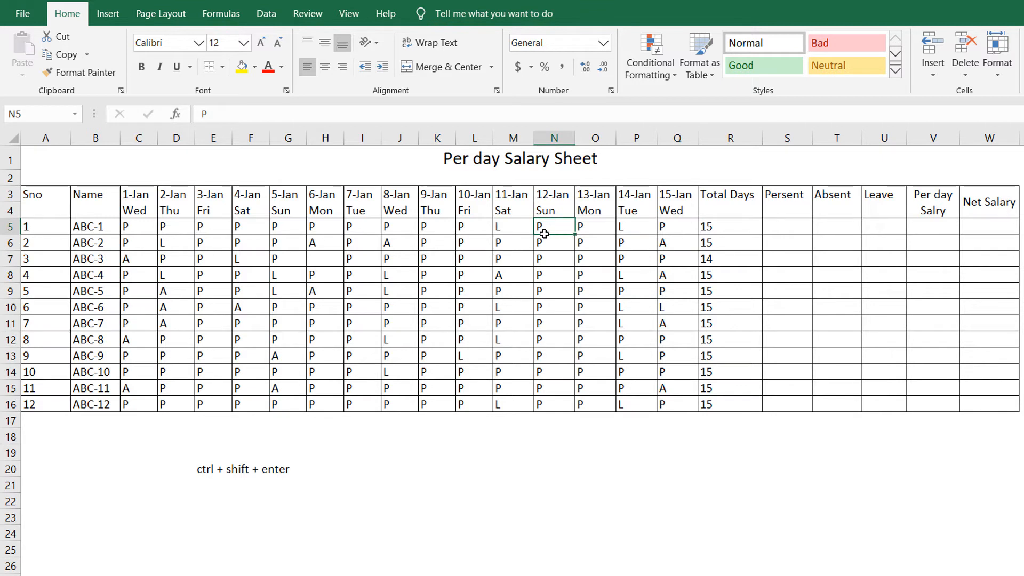
pyautogui.press('Delete')
pyautogui.click(735, 276)
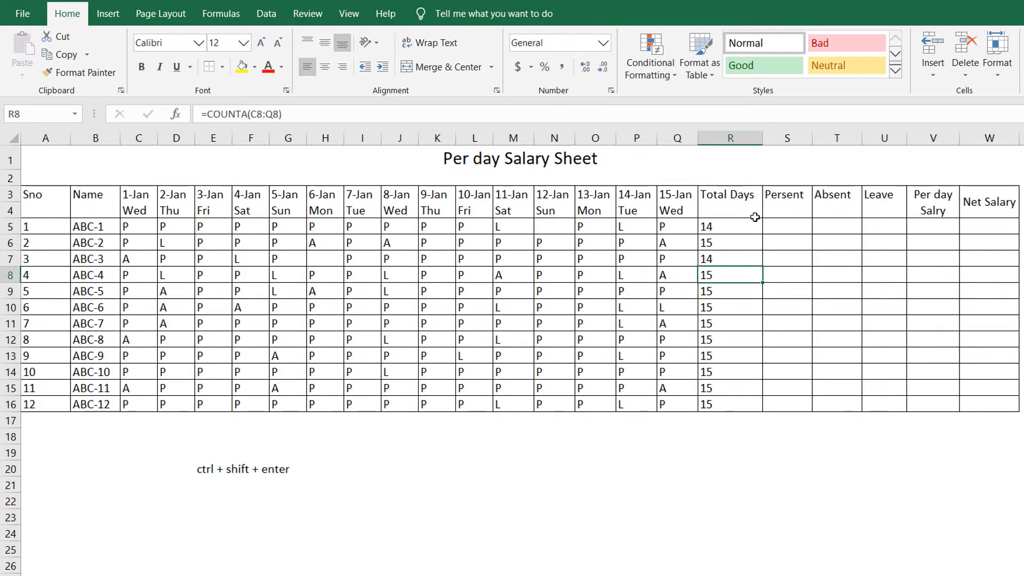
pyautogui.click(209, 227)
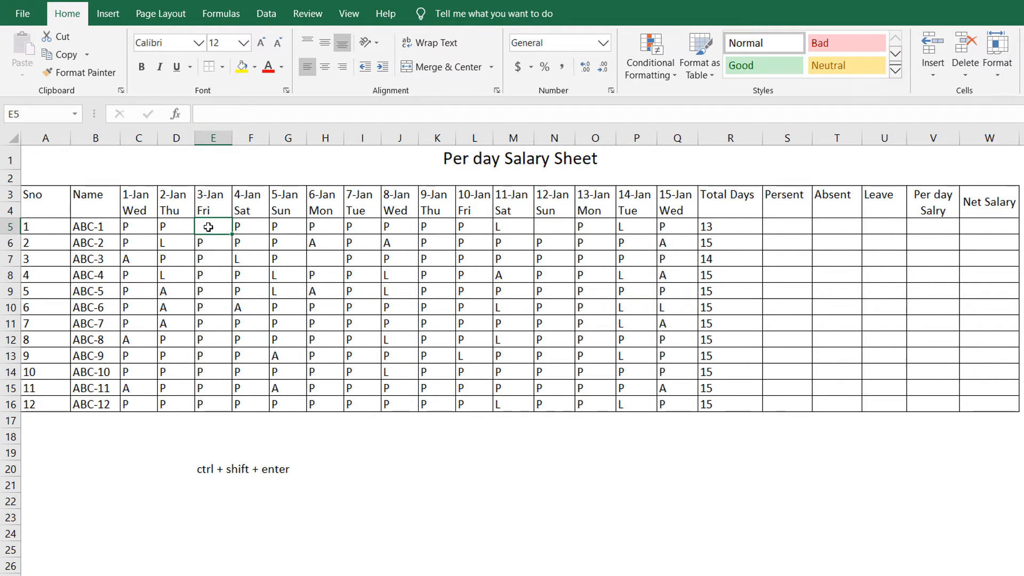
pyautogui.click(397, 325)
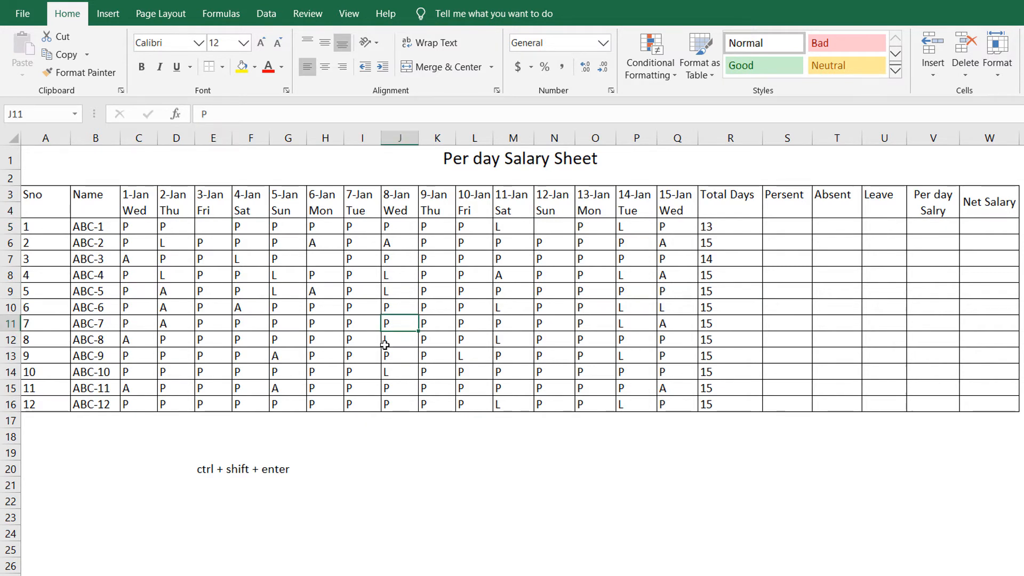
pyautogui.click(393, 390)
pyautogui.press('Delete')
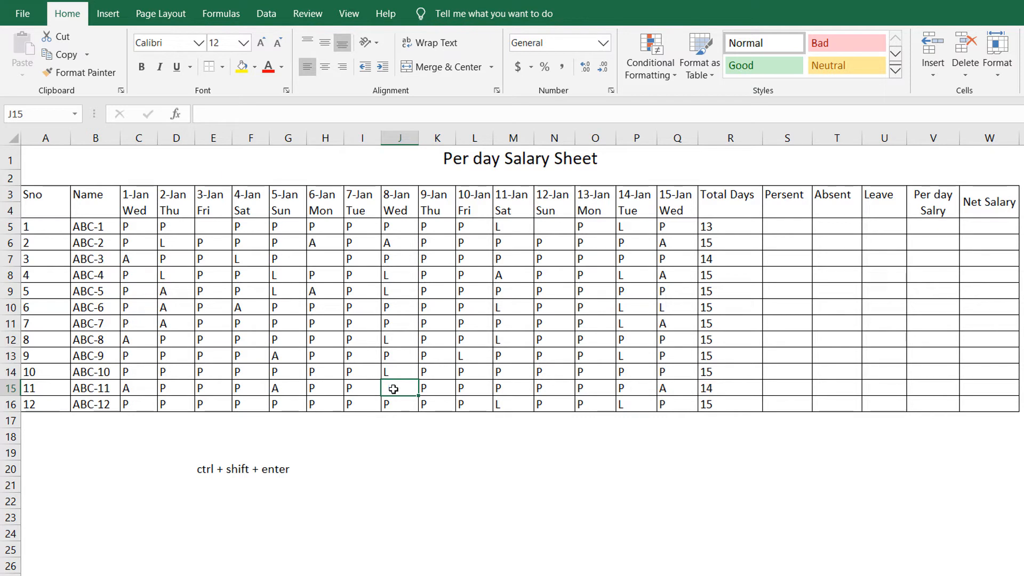
# - Review the Total Days column and the COUNTA formula in R5 against the empty cells N5 and E5 in ABC-1's row
pyautogui.click(612, 342)
pyautogui.click(728, 226)
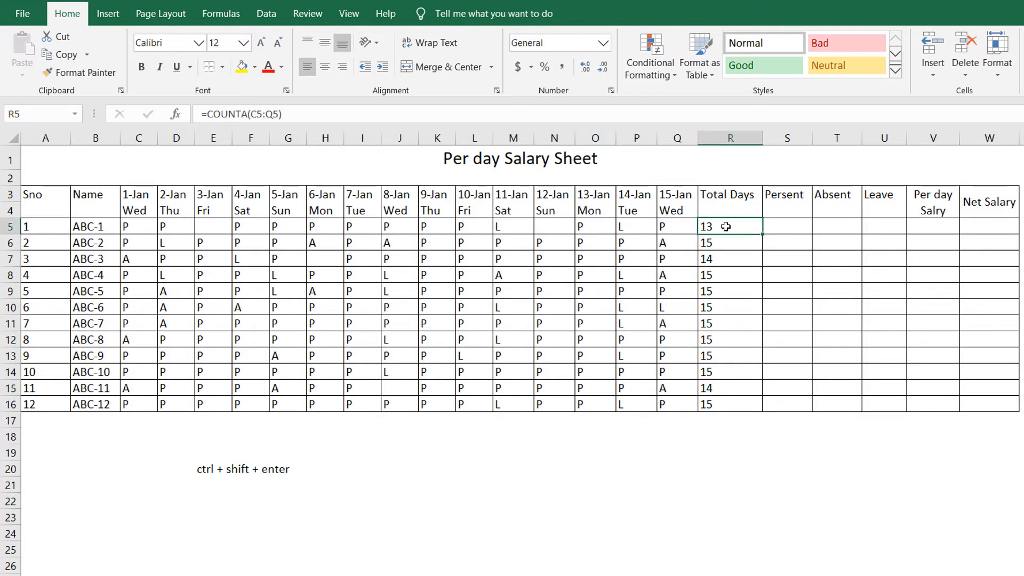
pyautogui.moveTo(732, 226); pyautogui.dragTo(736, 404)
pyautogui.doubleClick(713, 225)
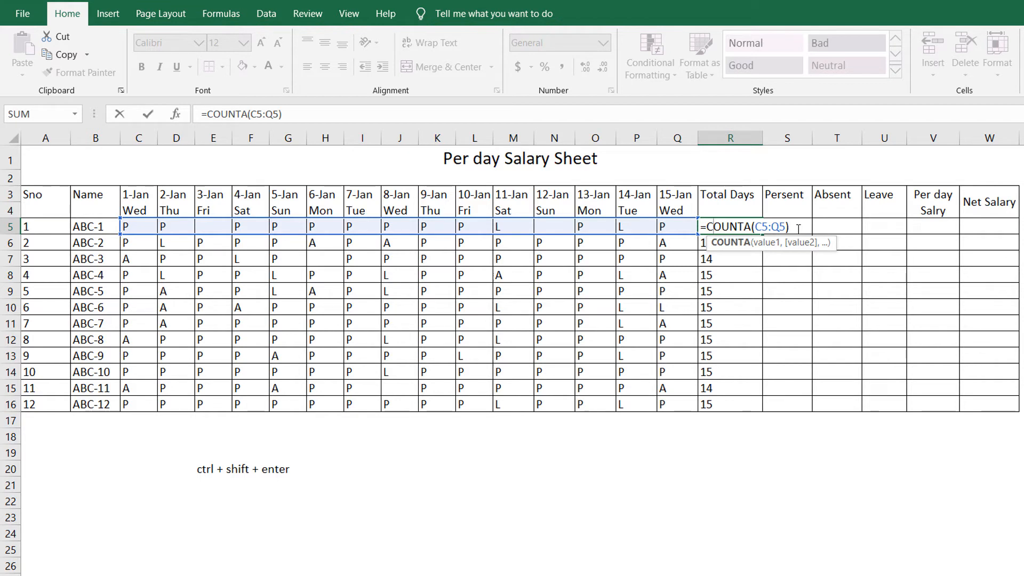
pyautogui.press('Return')
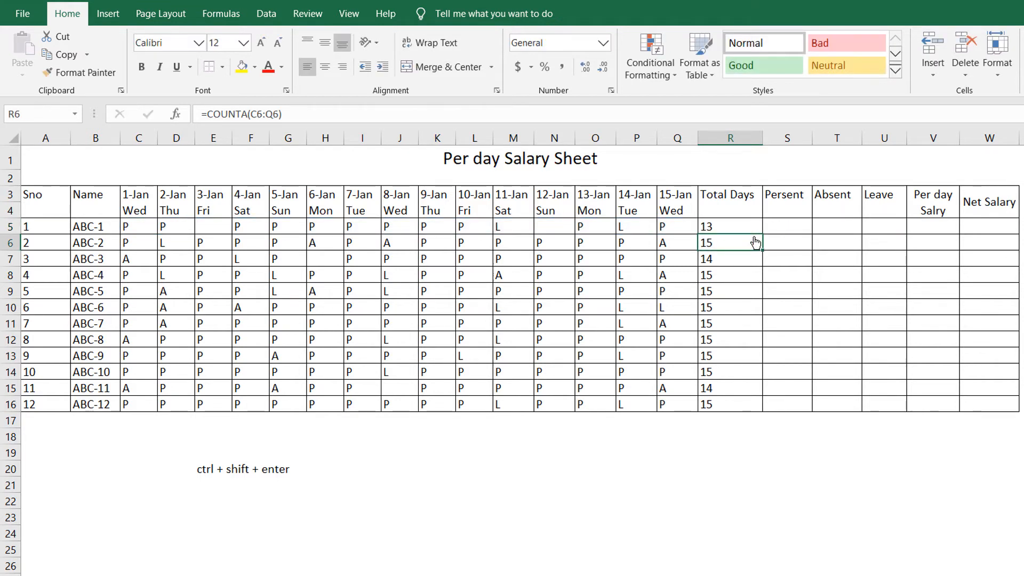
pyautogui.click(556, 229)
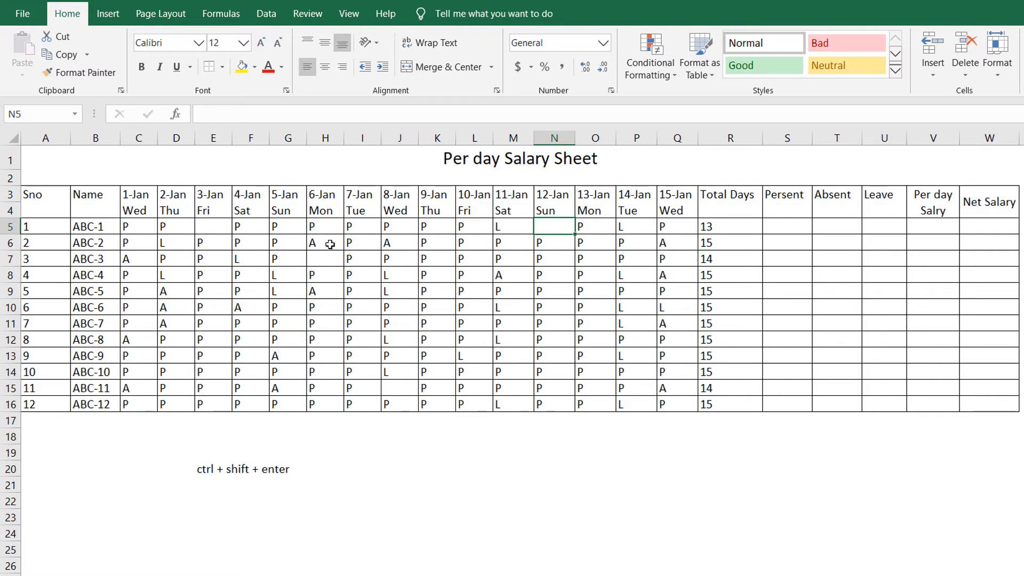
pyautogui.click(222, 225)
pyautogui.click(711, 228)
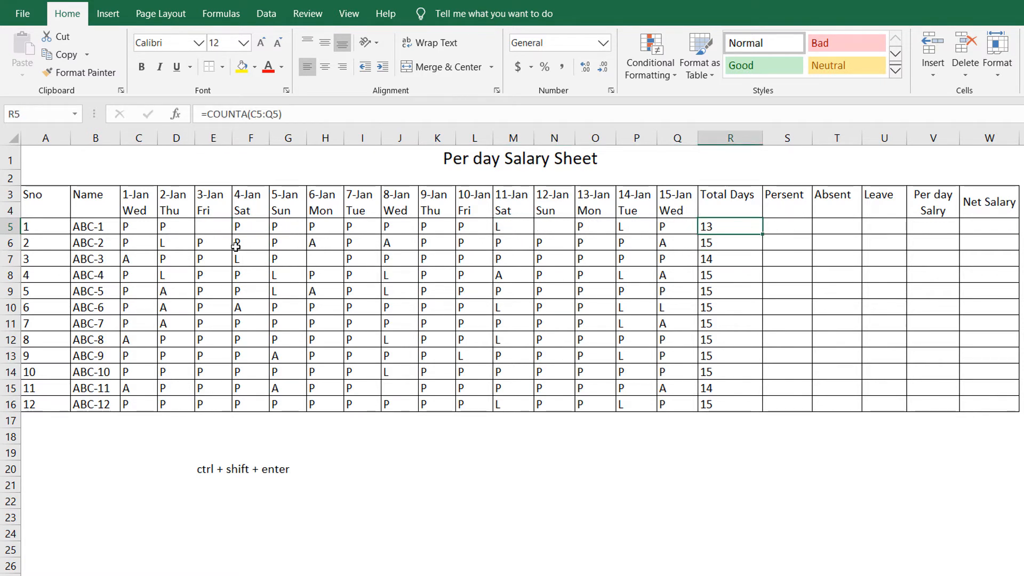
pyautogui.doubleClick(734, 226)
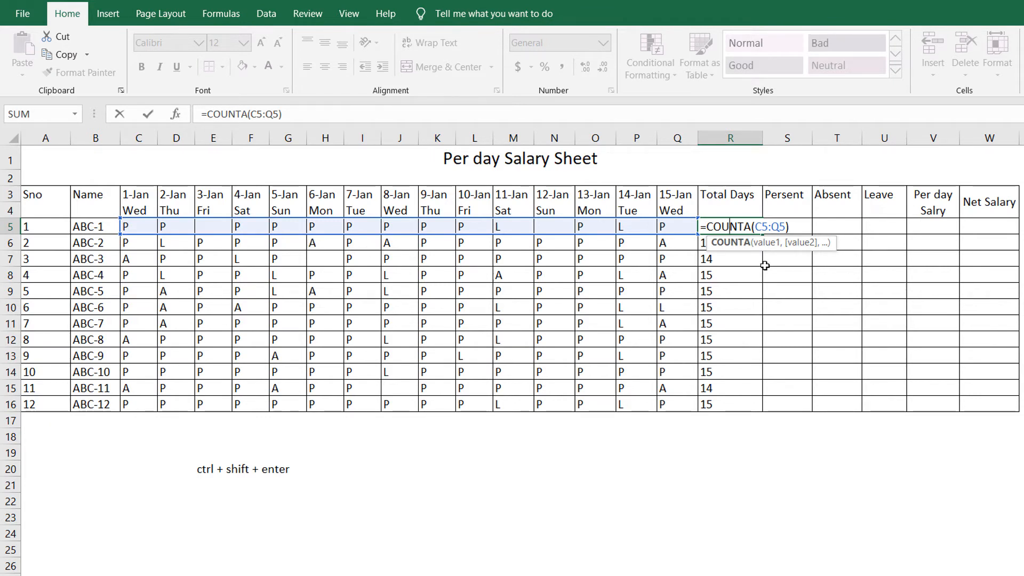
pyautogui.press('Return')
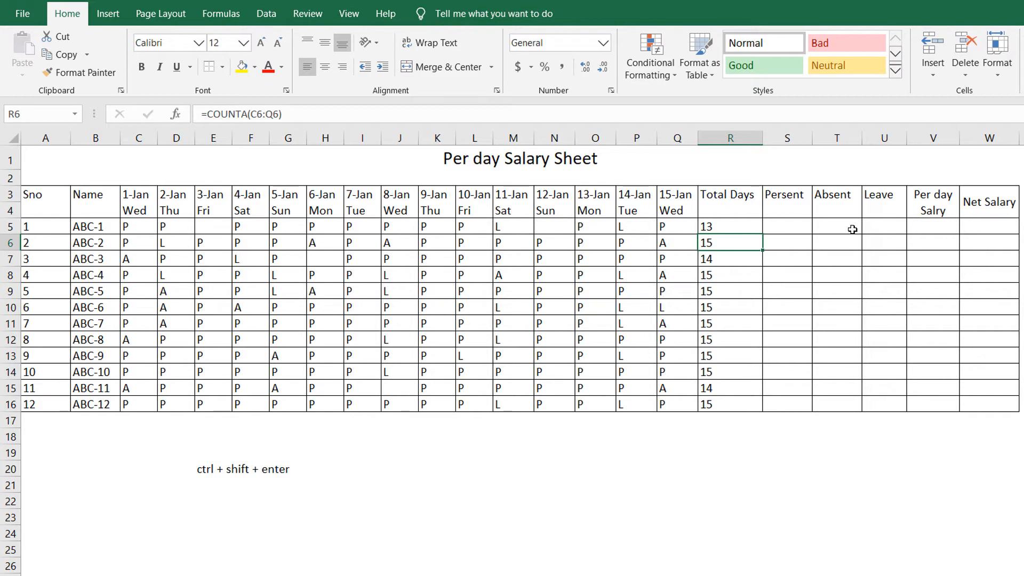
# - Enter the formula =COUNTIF(C5:Q5,"P") in S5 to count ABC-1's present days
pyautogui.click(796, 226)
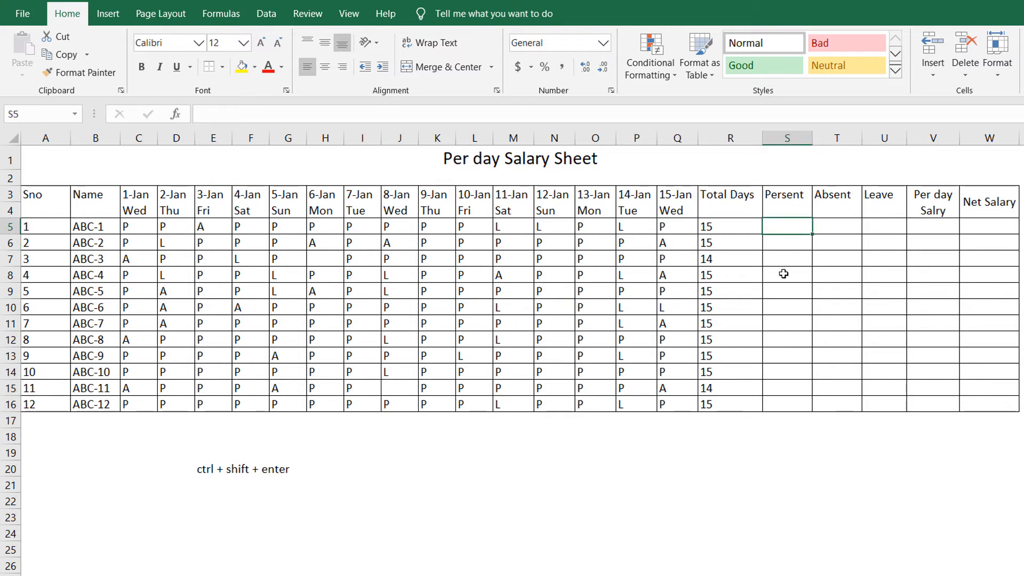
pyautogui.write('=')
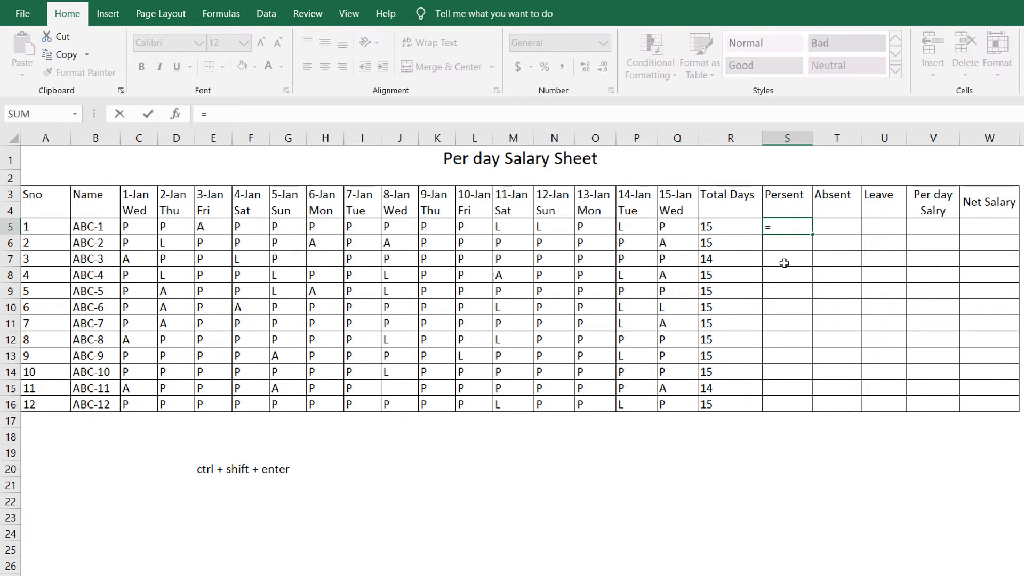
pyautogui.write('C')
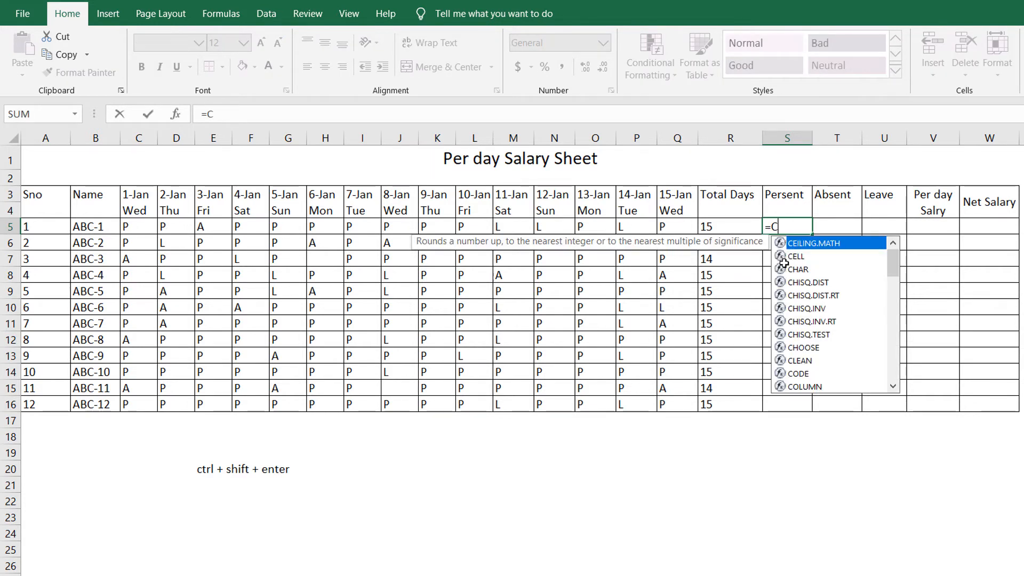
pyautogui.write('OUNIF(')
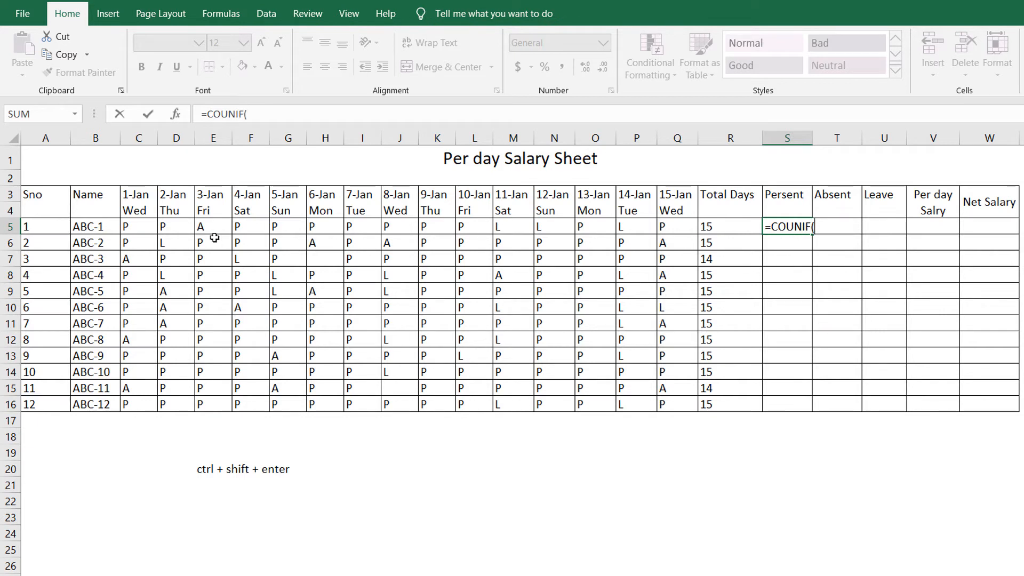
pyautogui.moveTo(128, 227); pyautogui.dragTo(665, 226)
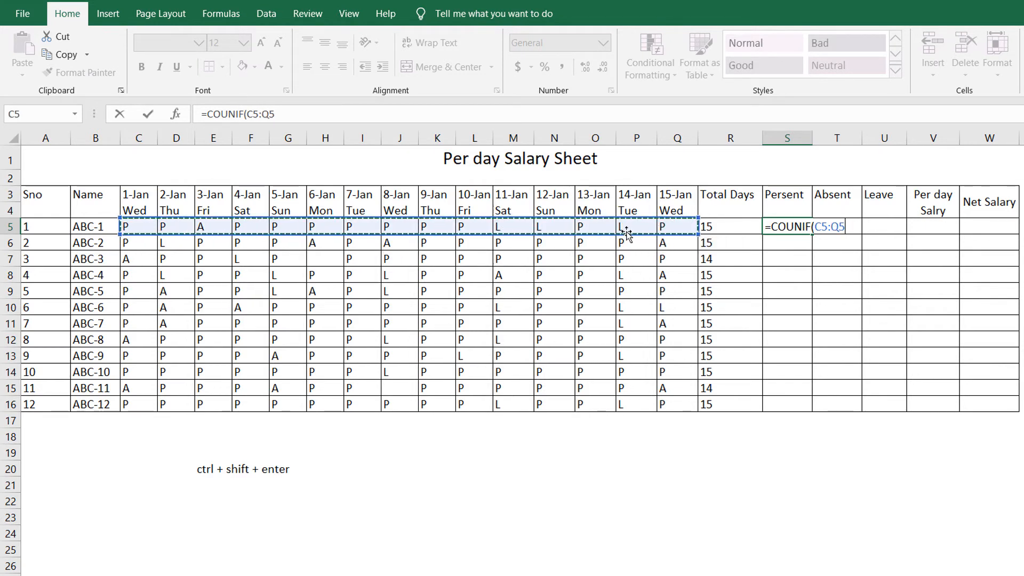
pyautogui.write(',')
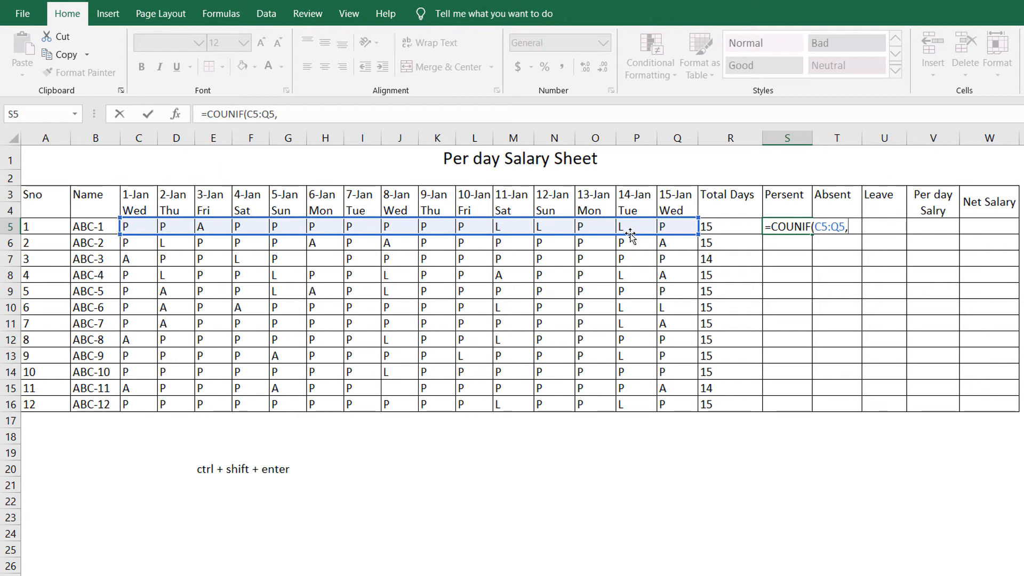
pyautogui.write('"P"')
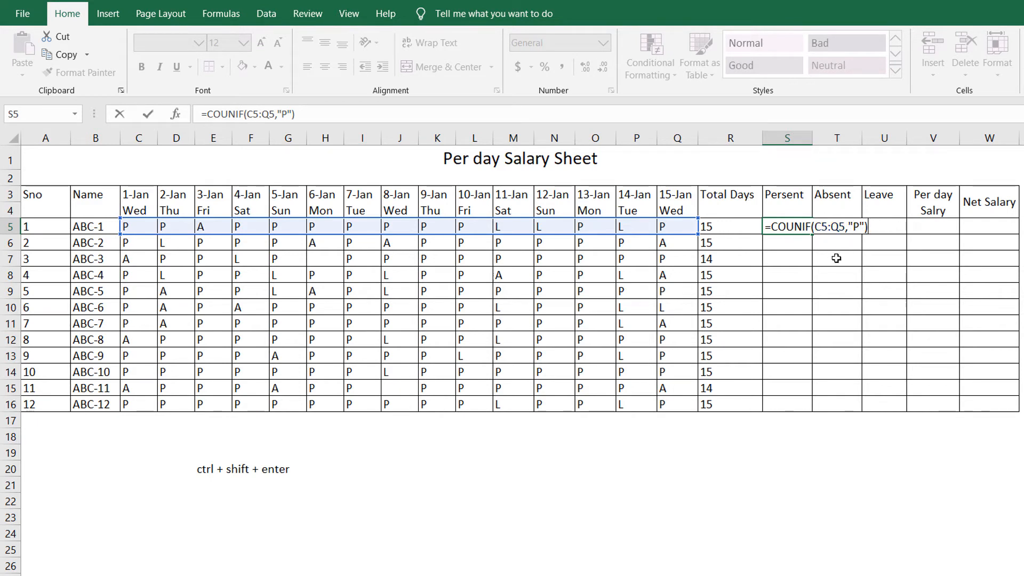
pyautogui.press('Return')
pyautogui.doubleClick(788, 227)
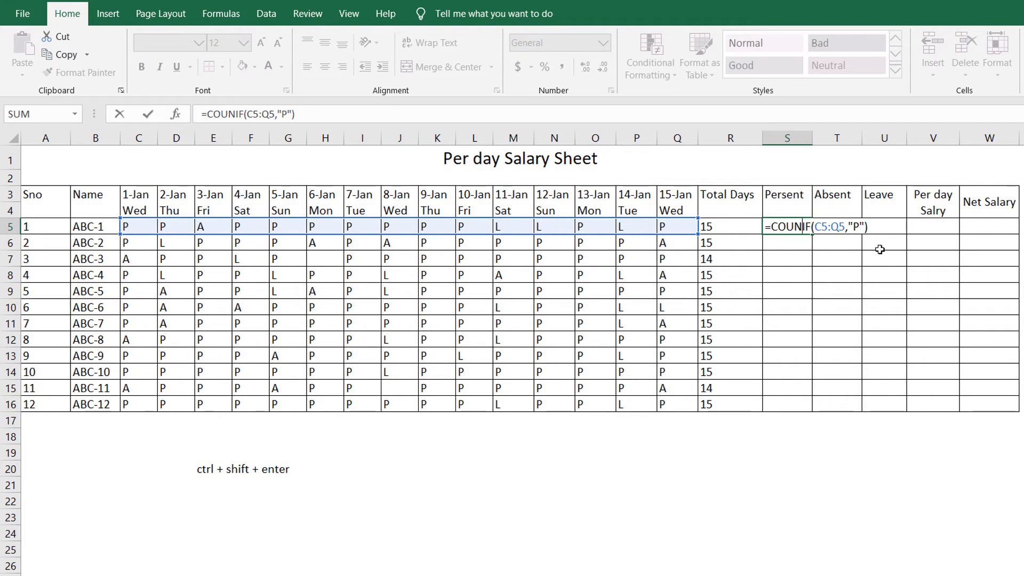
pyautogui.write('T')
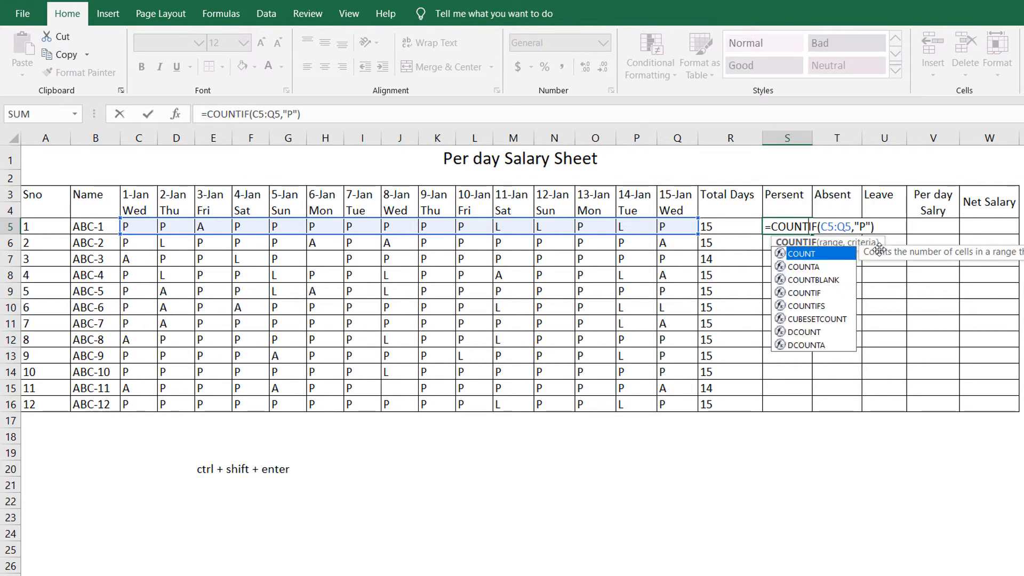
pyautogui.press('Return')
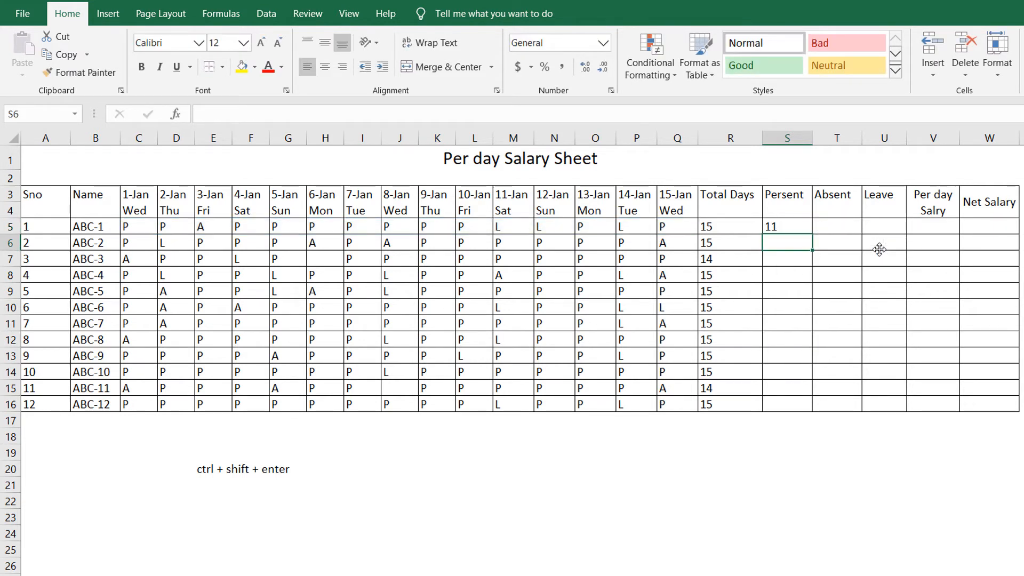
# - Fill the present-days formula from S5 down to S16 and check its range and criteria in S5
pyautogui.click(780, 231)
pyautogui.moveTo(812, 233); pyautogui.dragTo(804, 408)
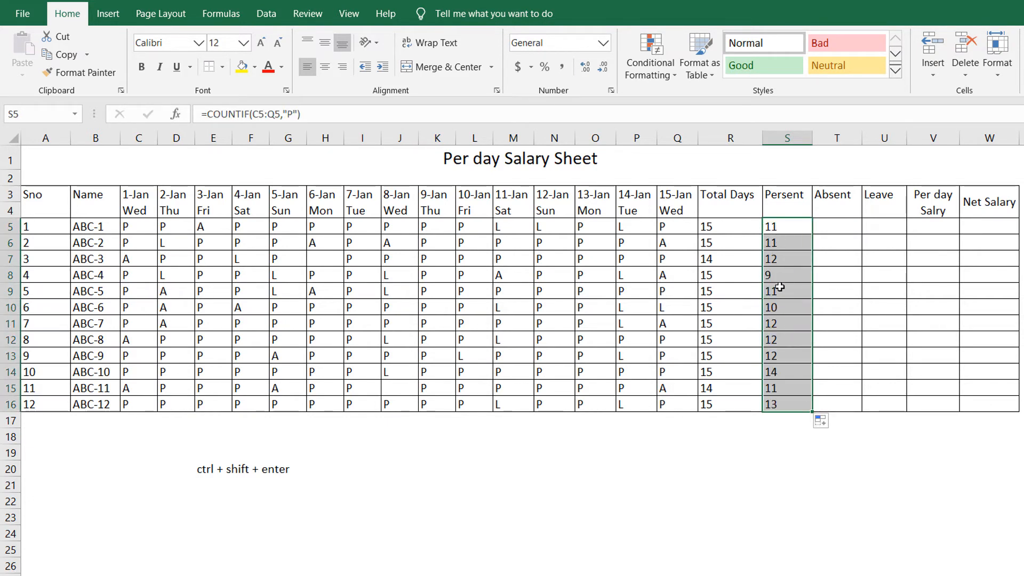
pyautogui.doubleClick(784, 226)
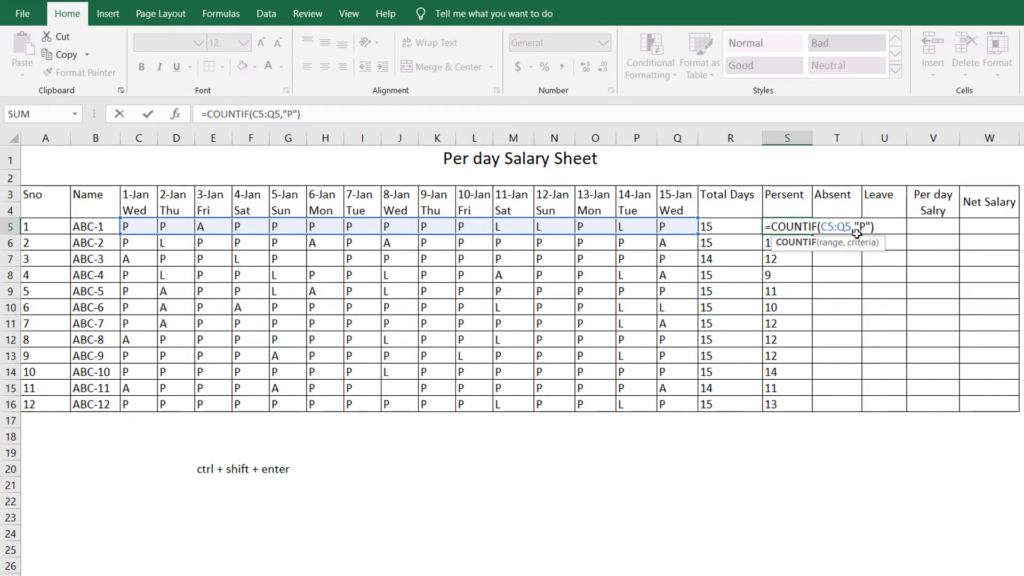
pyautogui.press('Return')
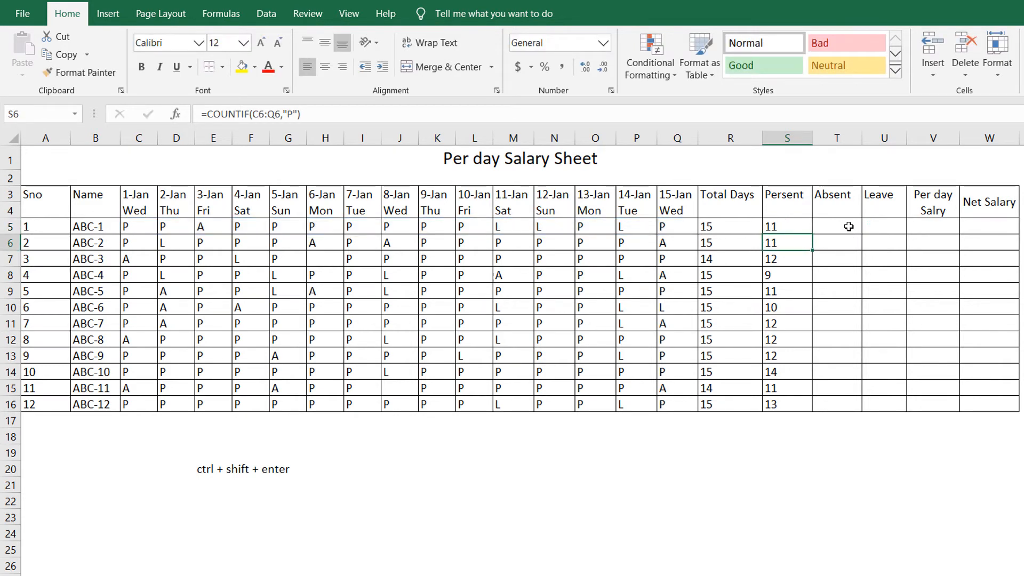
# - Enter the formula =COUNTIF(C5:Q5,"L") in T5 of the Absent column and fill it down to T16
pyautogui.click(848, 226)
pyautogui.write('=')
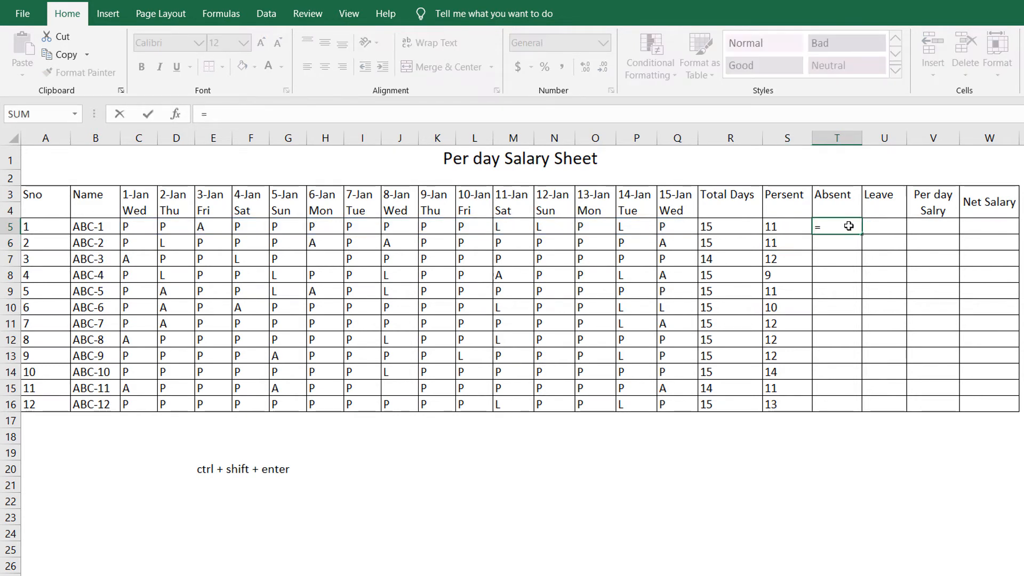
pyautogui.write('C')
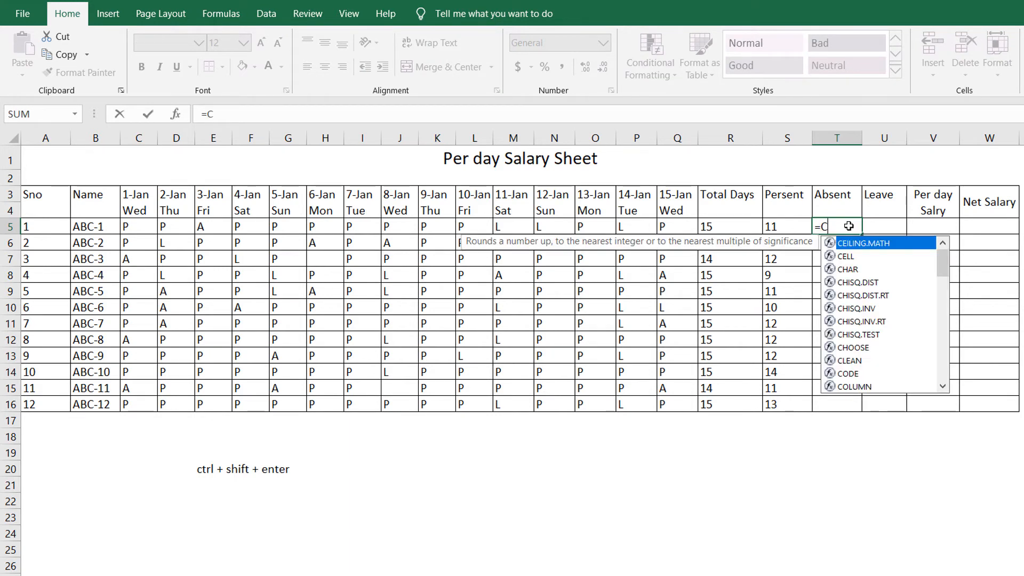
pyautogui.write('OUN')
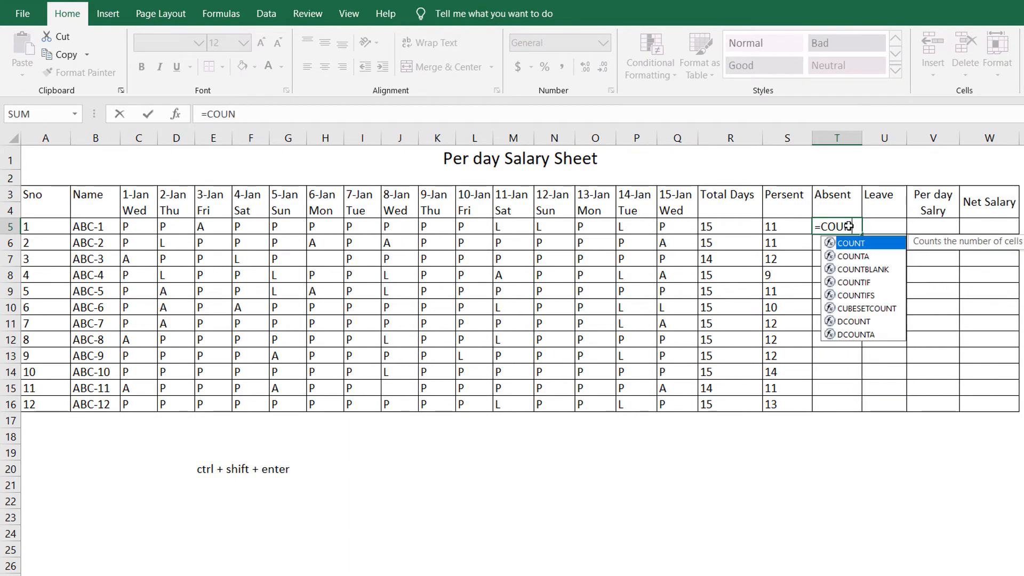
pyautogui.write('TIF(')
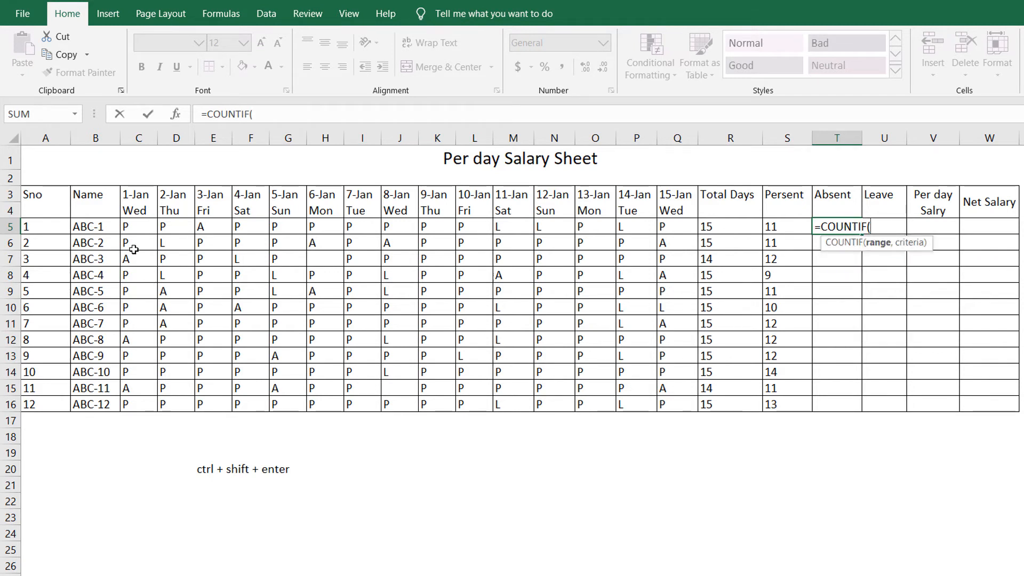
pyautogui.moveTo(127, 228); pyautogui.dragTo(673, 230)
pyautogui.write(',"L')
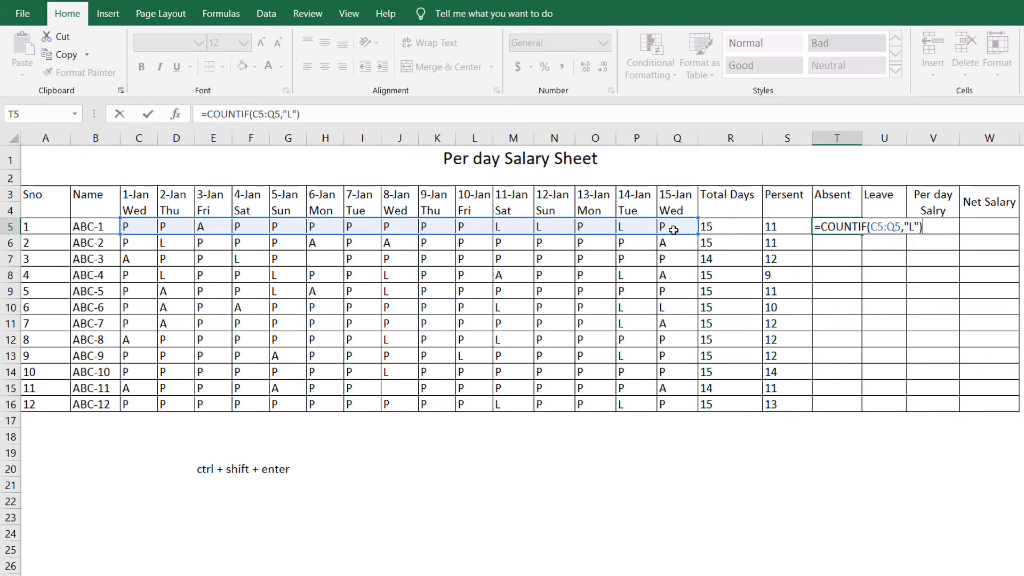
pyautogui.press('Return')
pyautogui.click(857, 223)
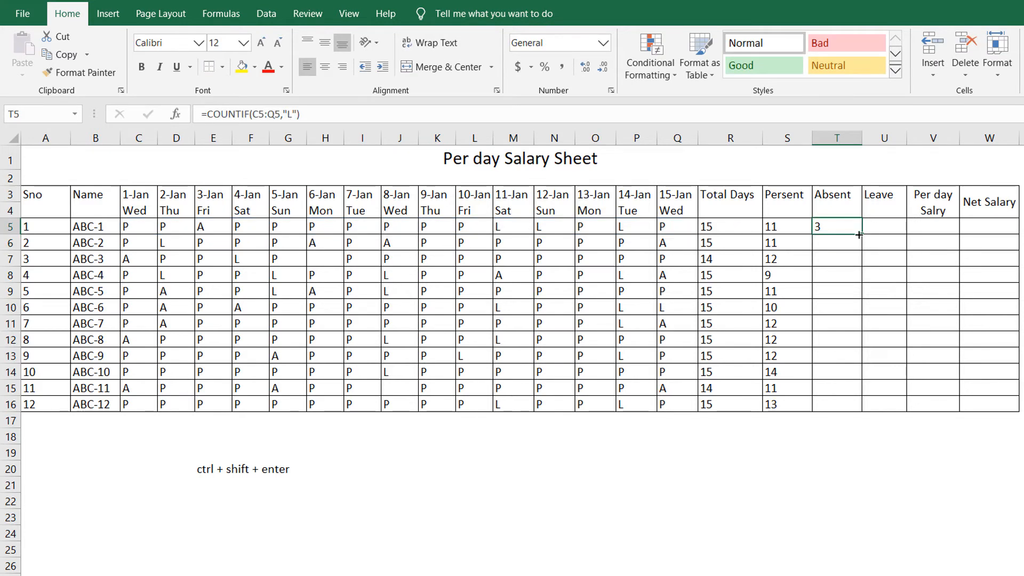
pyautogui.moveTo(862, 236); pyautogui.dragTo(843, 408)
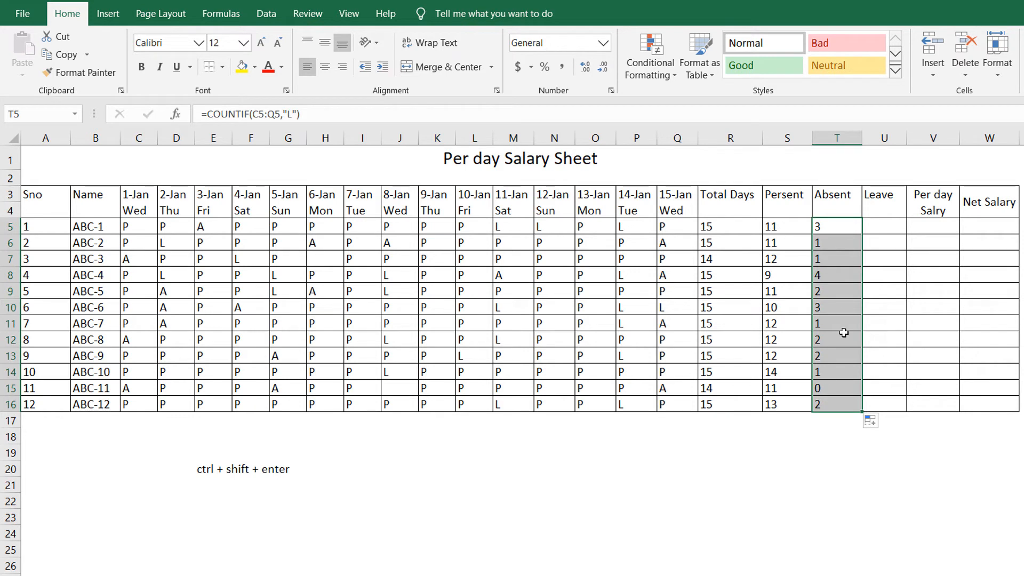
# - Enter the formula =COUNTIF(C5:Q5,"L") in U5 to count ABC-1's leave days
pyautogui.click(880, 230)
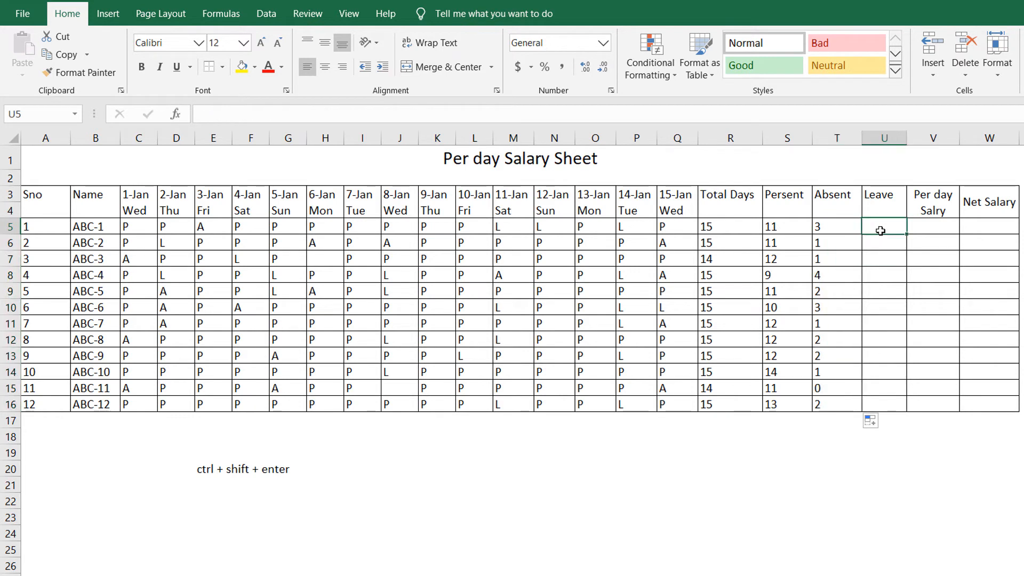
pyautogui.write('=LEF')
pyautogui.press('BackSpace')
pyautogui.press('BackSpace')
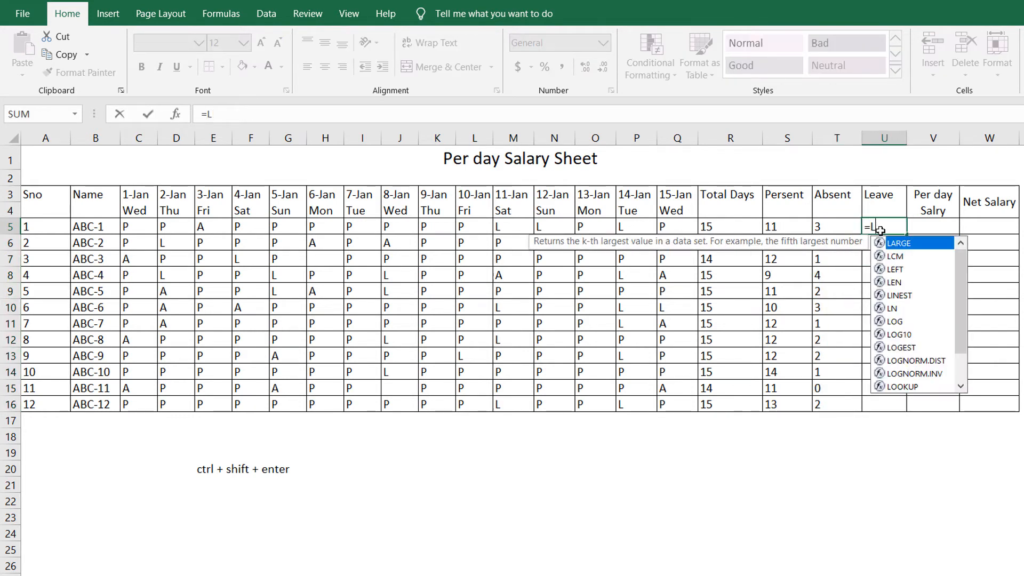
pyautogui.press('BackSpace')
pyautogui.write('C')
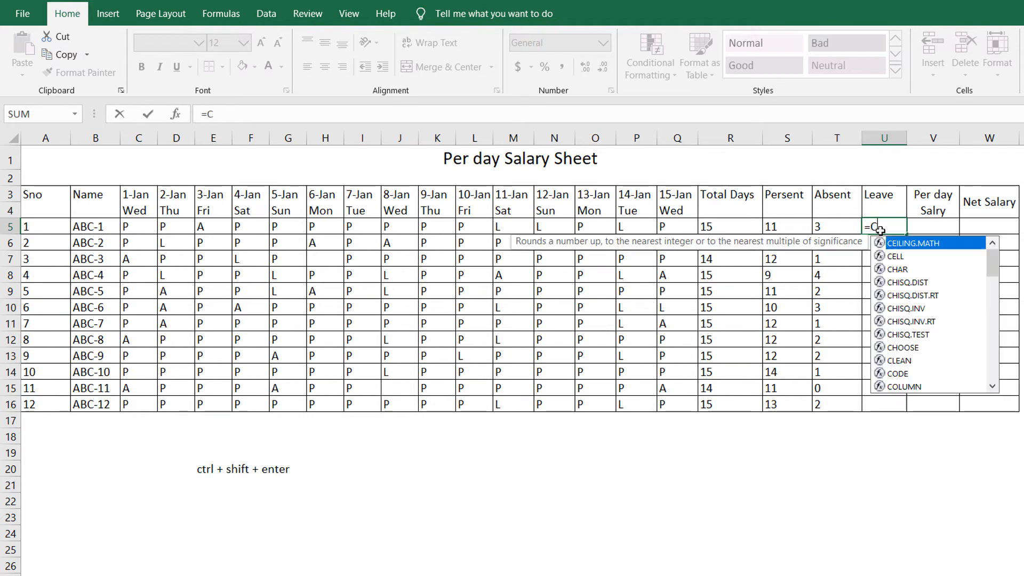
pyautogui.write('OUNTIF')
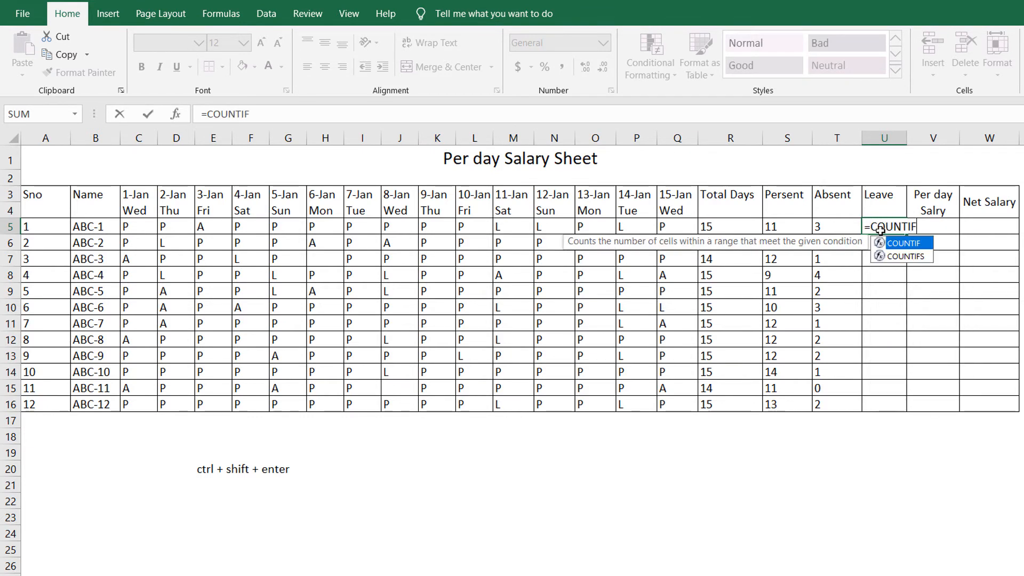
pyautogui.write('(')
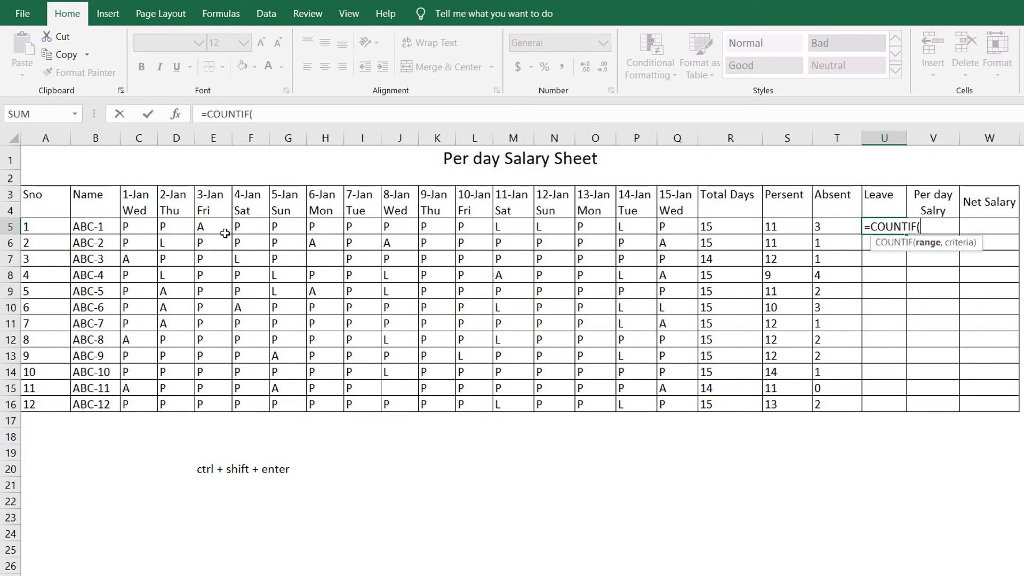
pyautogui.moveTo(128, 229); pyautogui.dragTo(667, 236)
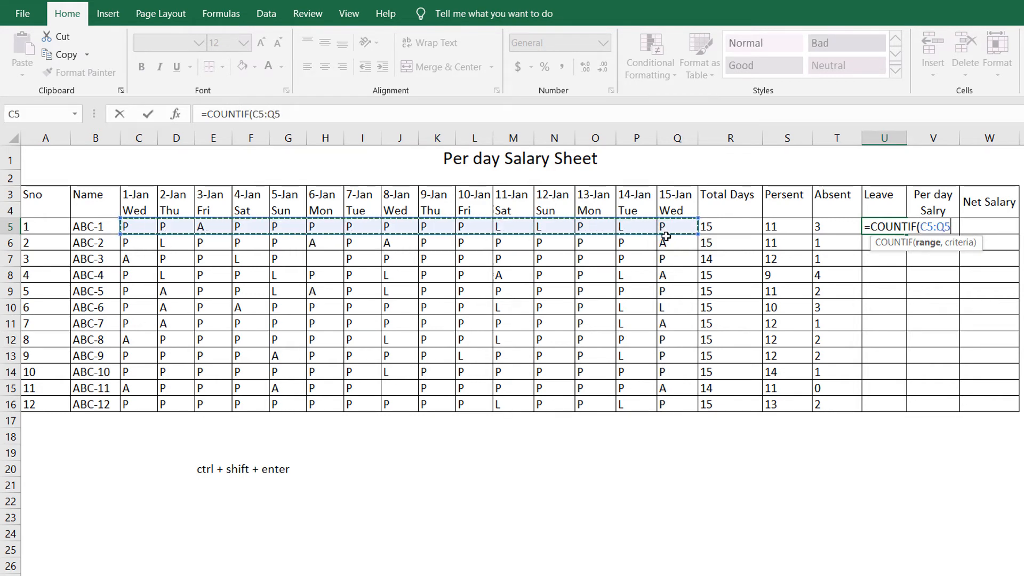
pyautogui.write(',"')
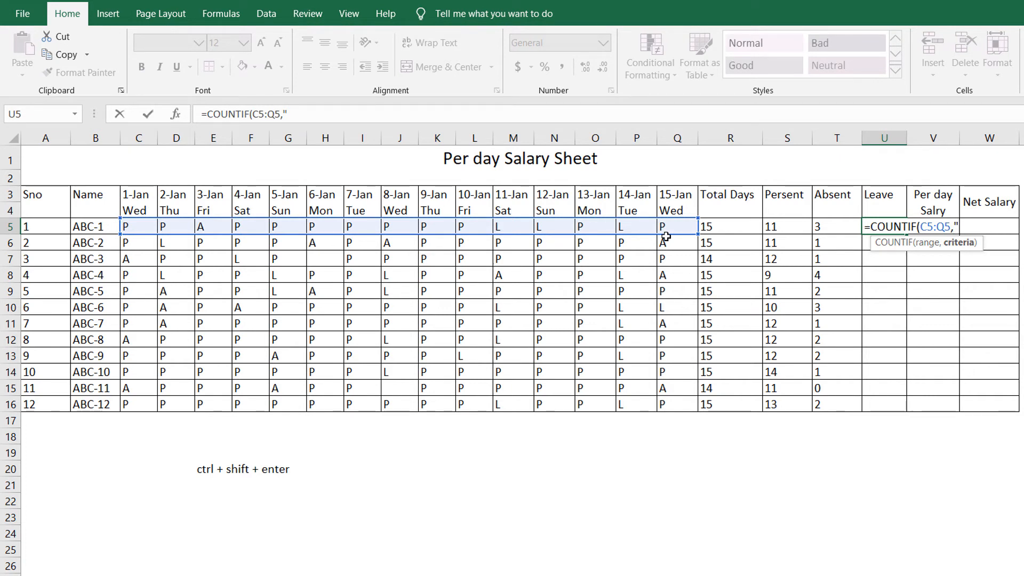
pyautogui.write('L"')
pyautogui.press('Return')
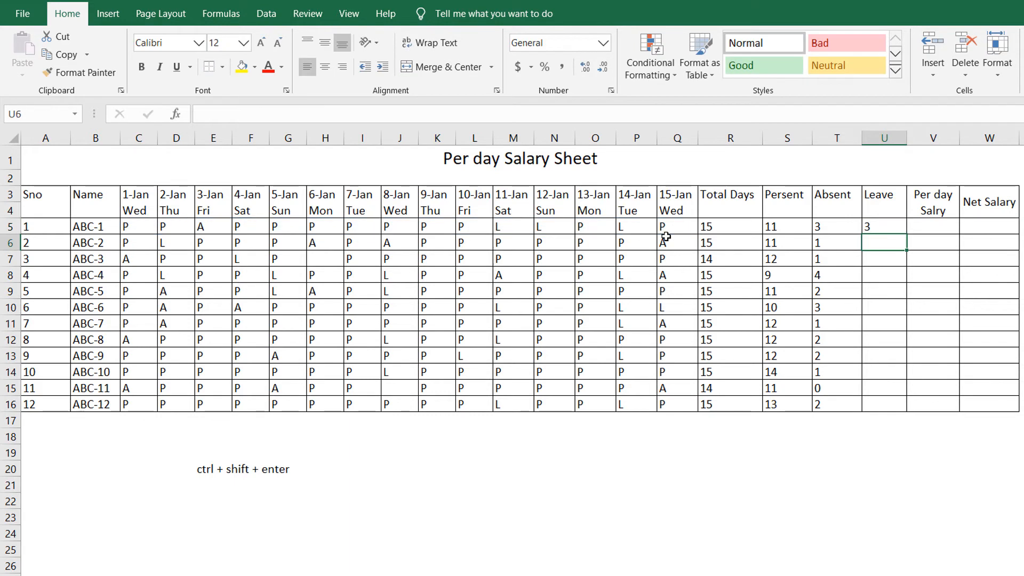
# - Change the criterion in T5's COUNTIF formula to "A" and refill the Absent column down to T16
pyautogui.doubleClick(831, 225)
pyautogui.click(915, 227)
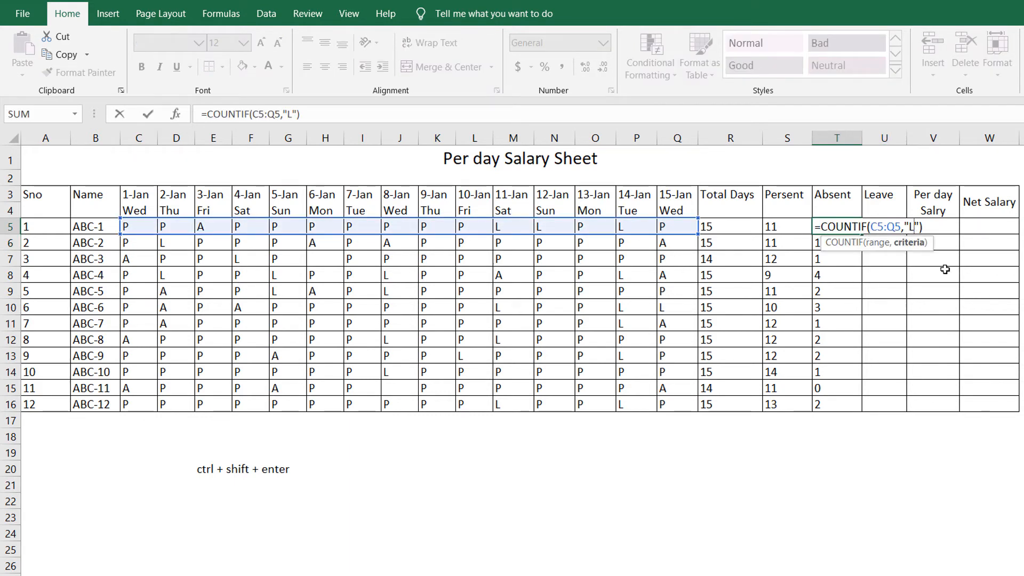
pyautogui.press('BackSpace')
pyautogui.write('A')
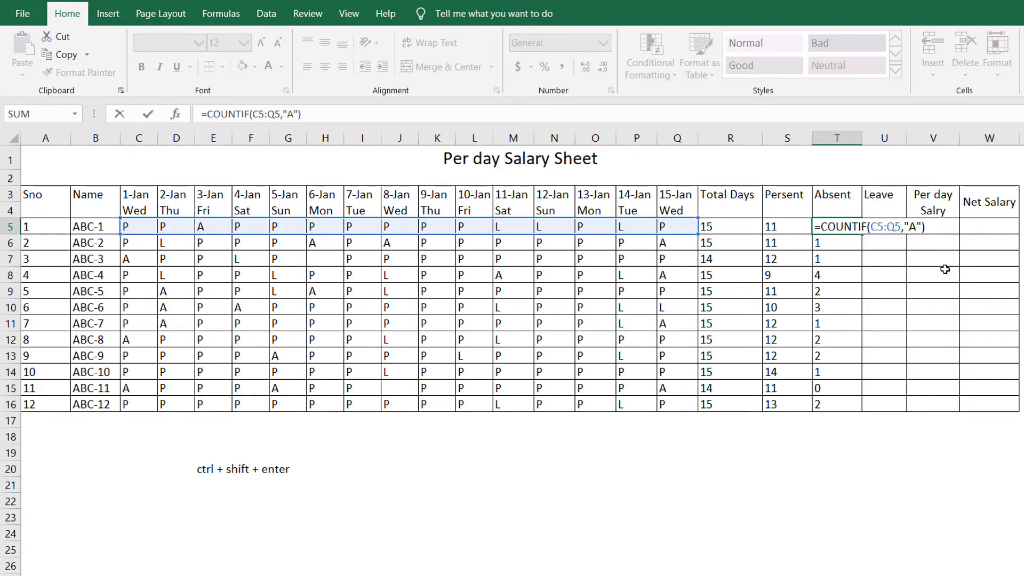
pyautogui.press('Return')
pyautogui.click(829, 228)
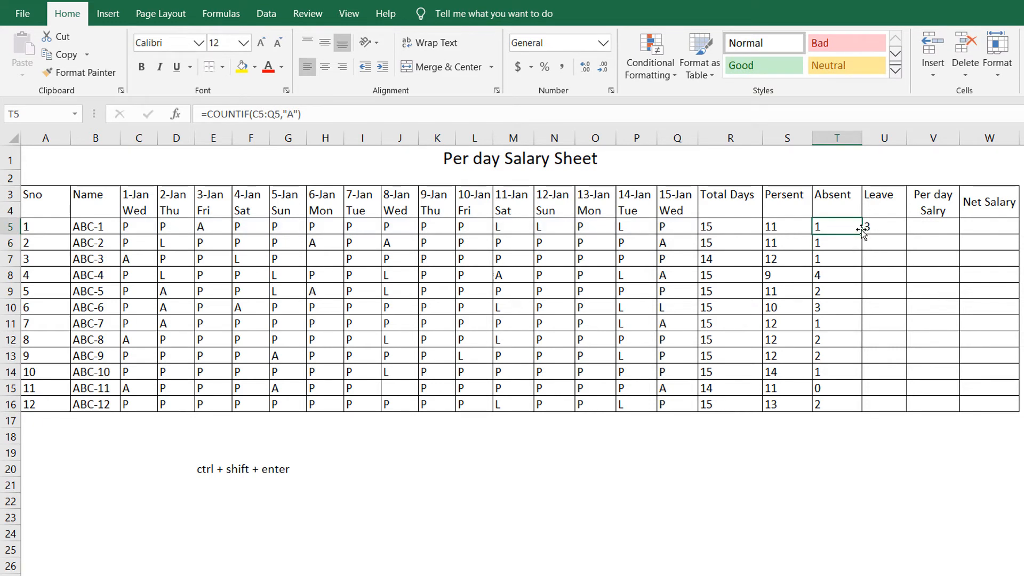
pyautogui.moveTo(862, 234); pyautogui.dragTo(852, 406)
# - Fill the leave formula from U5 down to U16 and check the absent formula in T5
pyautogui.click(879, 228)
pyautogui.doubleClick(886, 228)
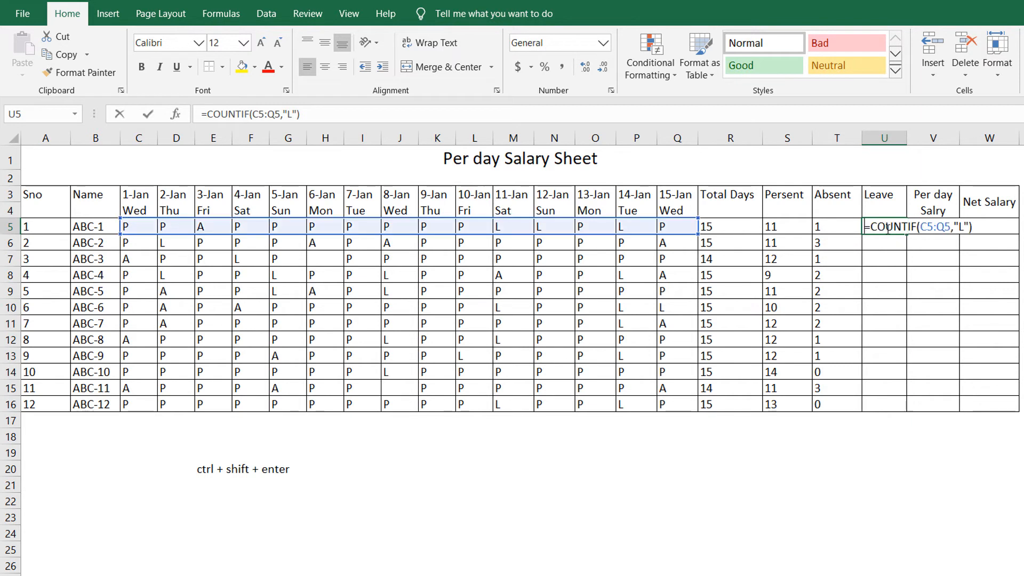
pyautogui.press('Return')
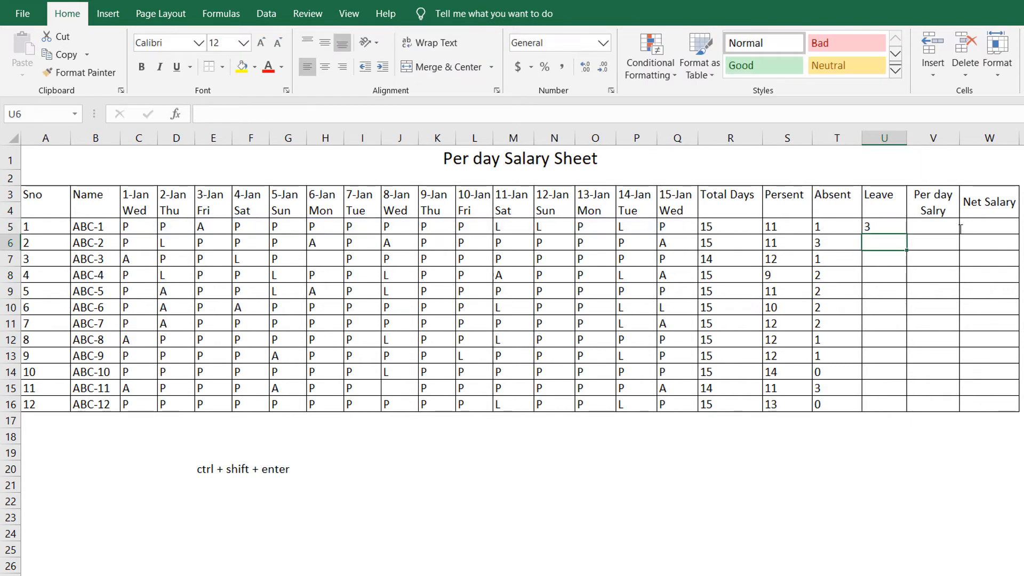
pyautogui.click(887, 232)
pyautogui.moveTo(909, 234); pyautogui.dragTo(906, 411)
pyautogui.doubleClick(836, 232)
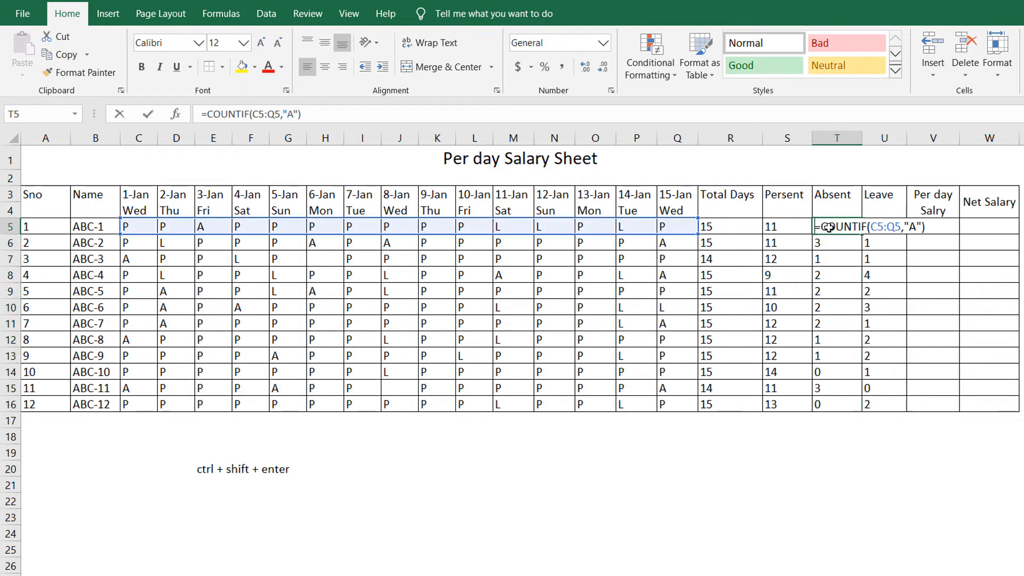
pyautogui.press('Return')
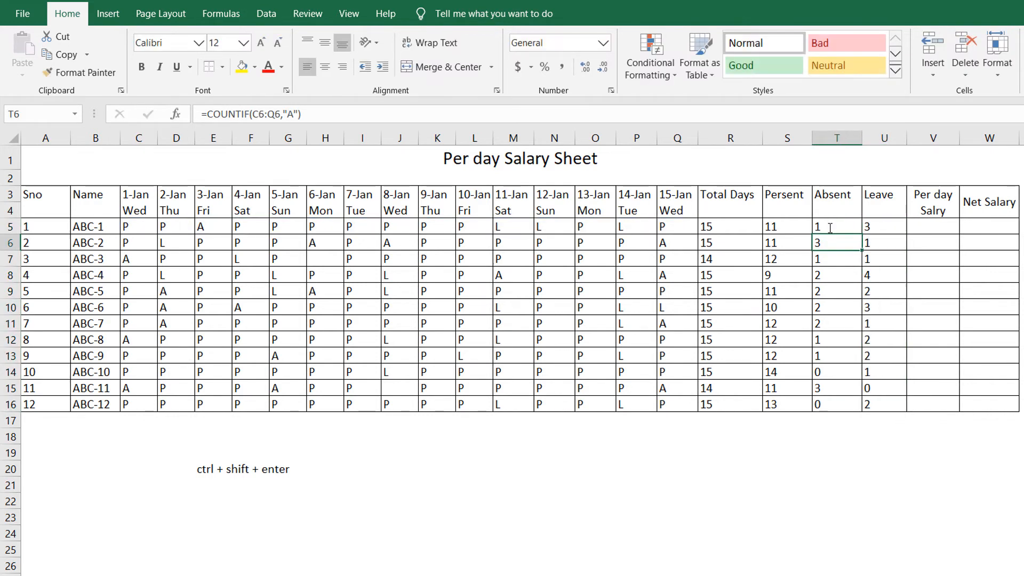
pyautogui.click(876, 227)
# - Enter the per-day salaries 450, 350 and 500 for ABC-1 to ABC-3 in V5:V7
pyautogui.click(927, 223)
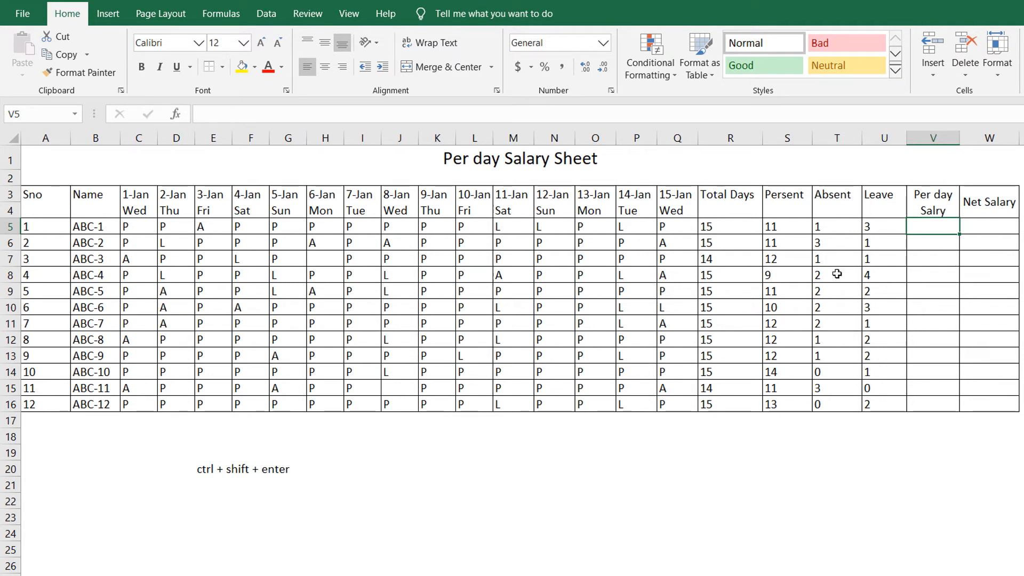
pyautogui.write('450')
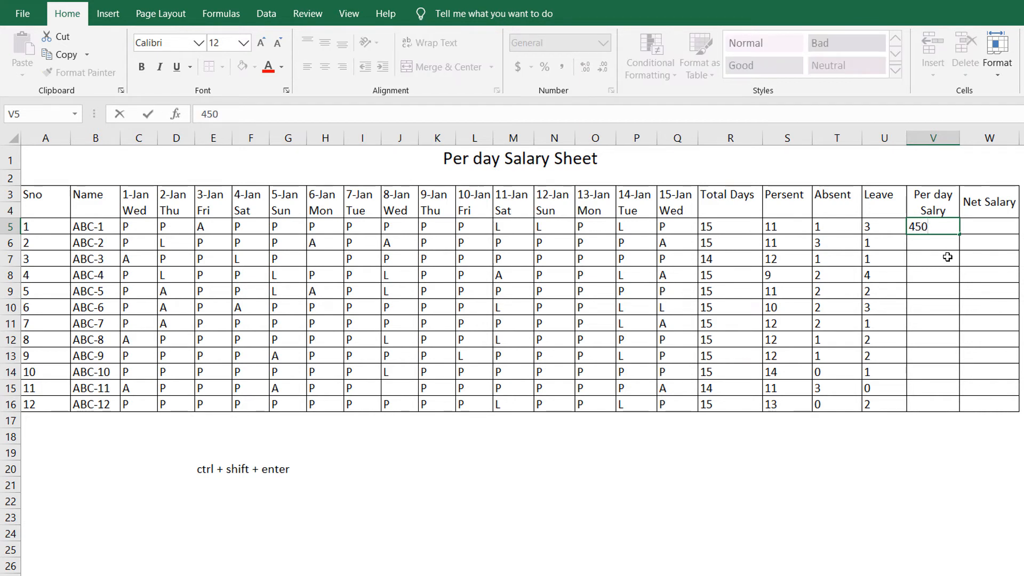
pyautogui.press('Return')
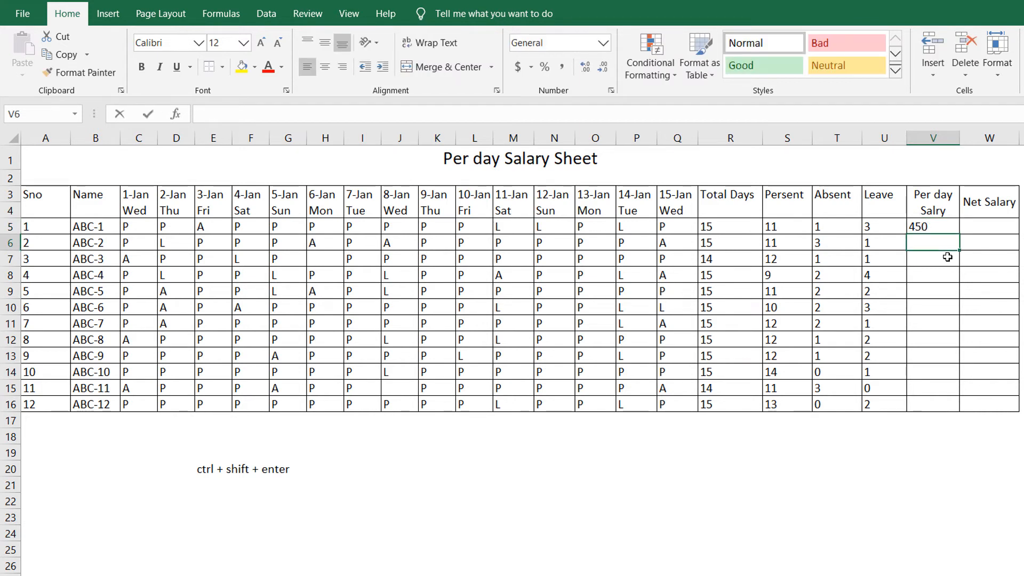
pyautogui.write('350')
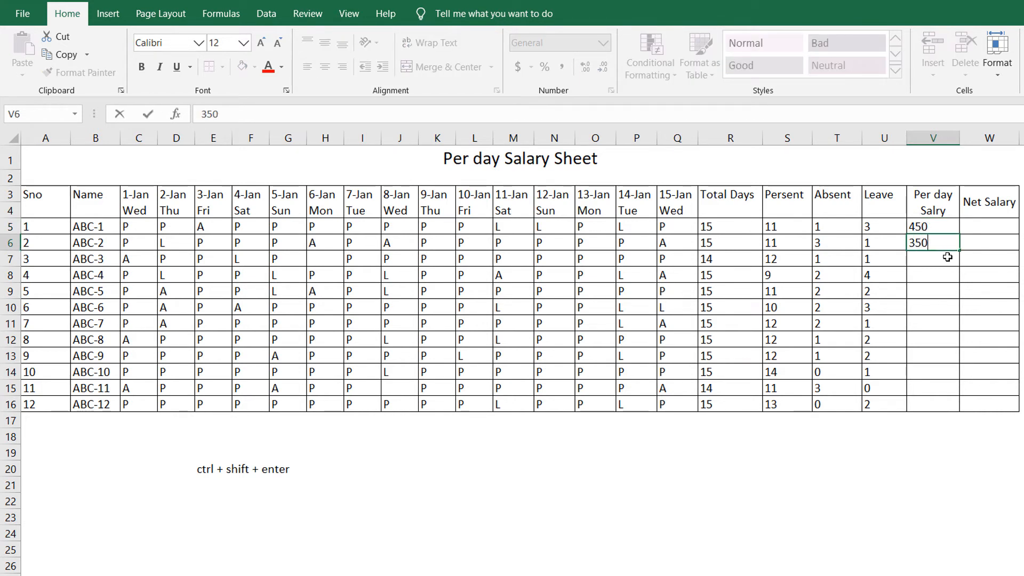
pyautogui.press('Return')
pyautogui.write('500')
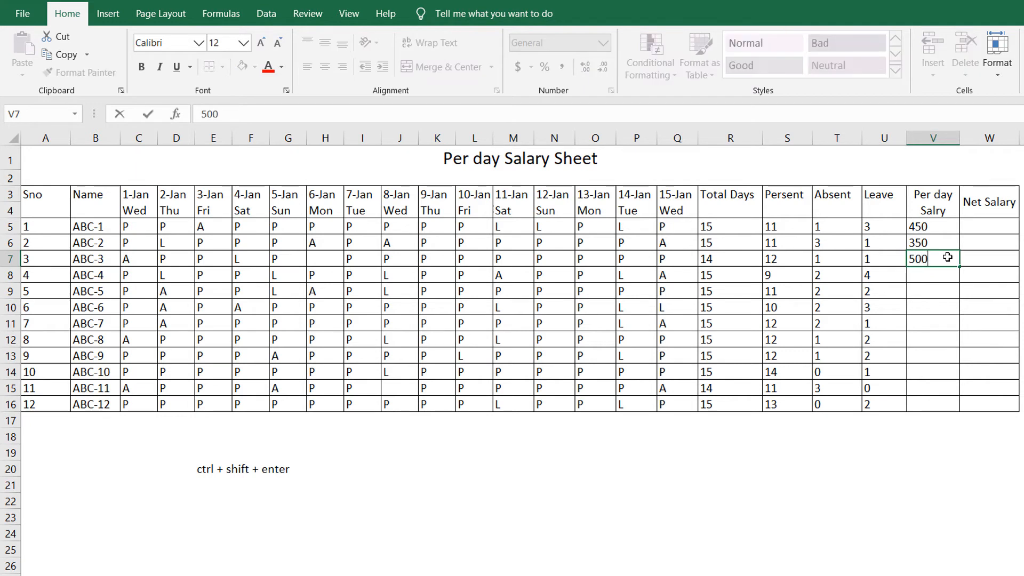
pyautogui.press('Return')
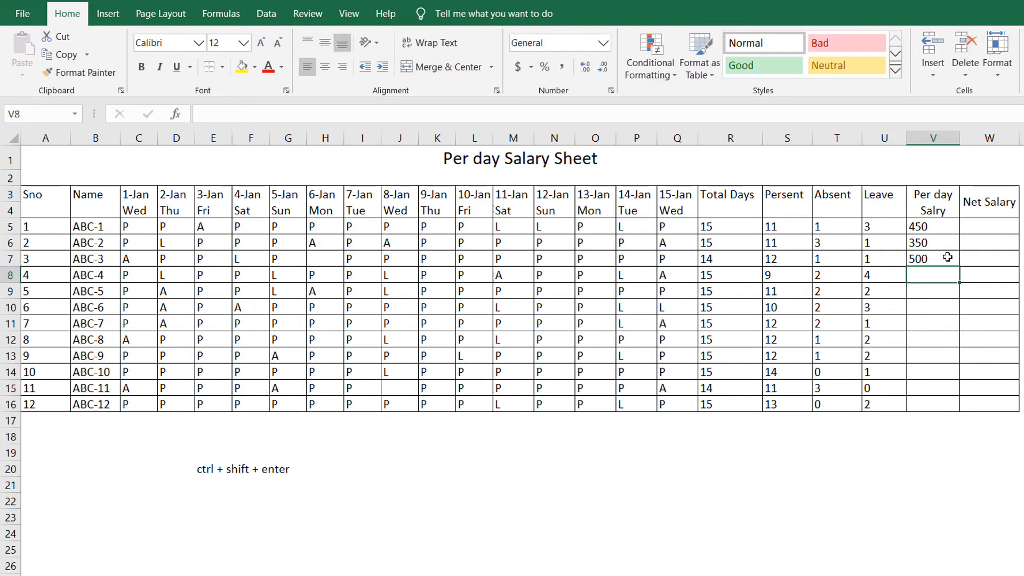
# - Enter the per-day salaries 250, 400, 400, 350, 500, 350, 500, 250 and 400 for ABC-4 to ABC-12 in V8:V16
pyautogui.write('250')
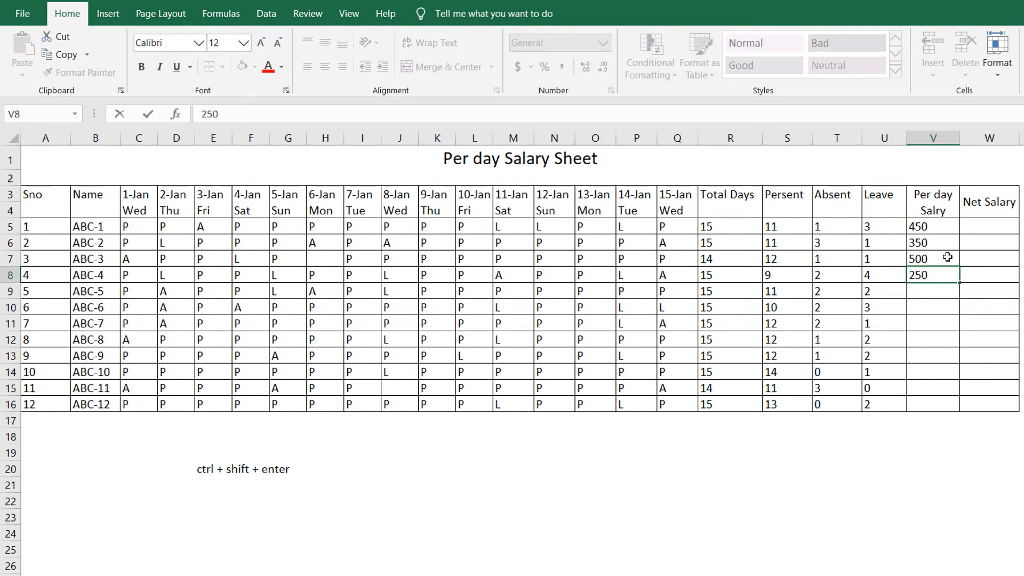
pyautogui.press('Return')
pyautogui.write('400')
pyautogui.press('Return')
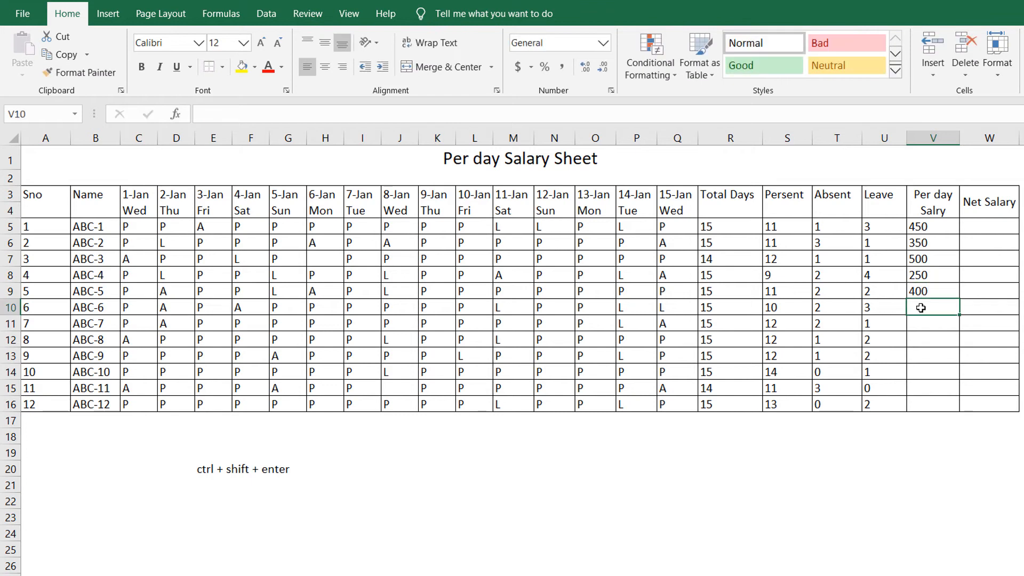
pyautogui.write('400')
pyautogui.click(927, 333)
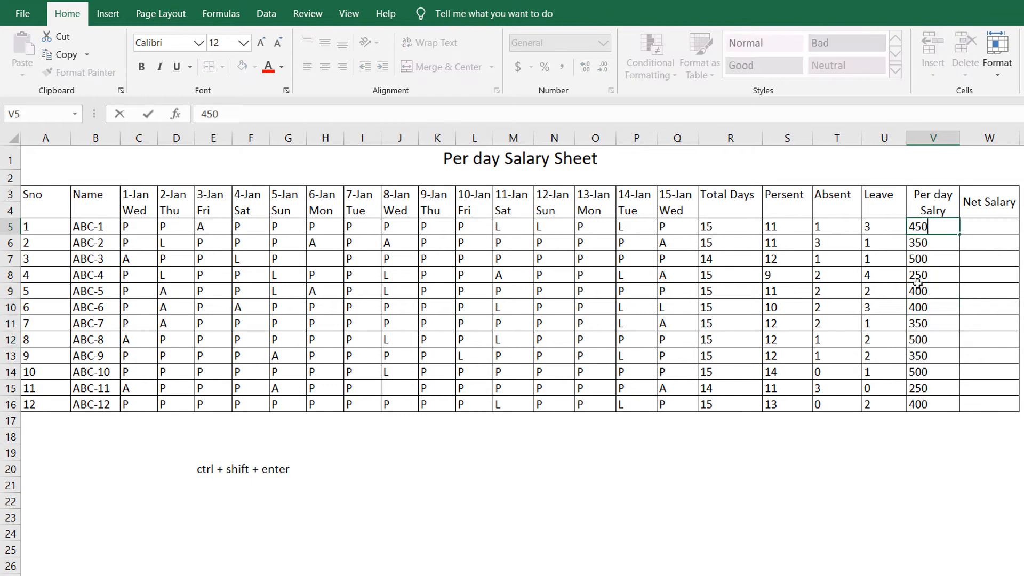
pyautogui.click(931, 257)
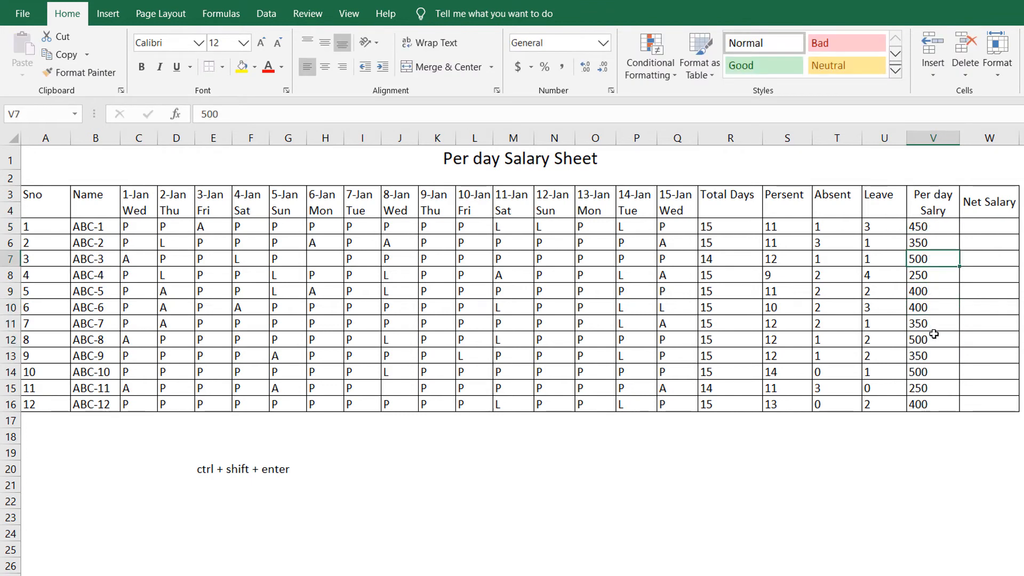
# - Increase the height of empty row 2 between the sheet title and the table headers
pyautogui.click(987, 223)
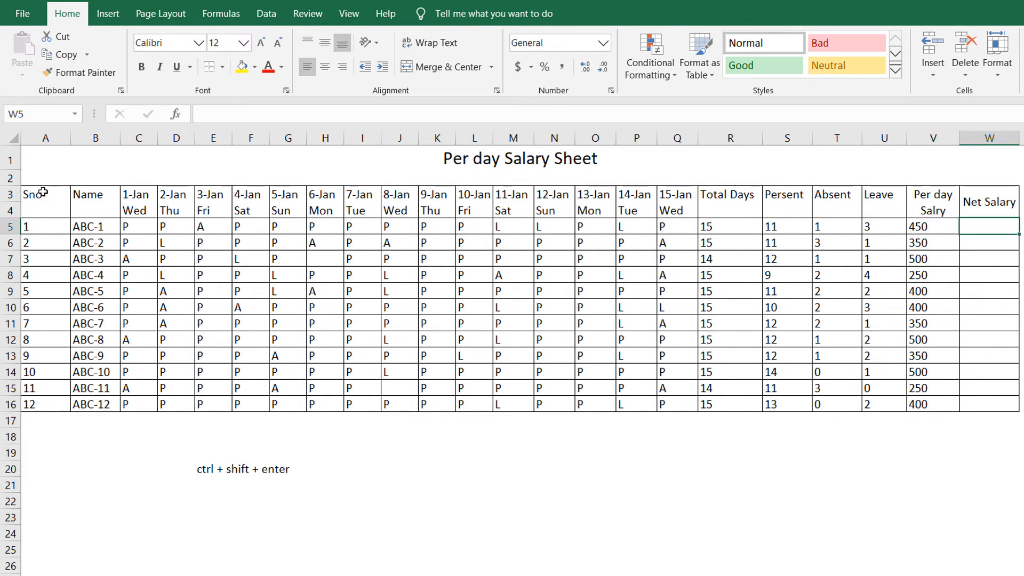
pyautogui.moveTo(13, 186); pyautogui.dragTo(17, 198)
pyautogui.click(241, 187)
pyautogui.click(437, 192)
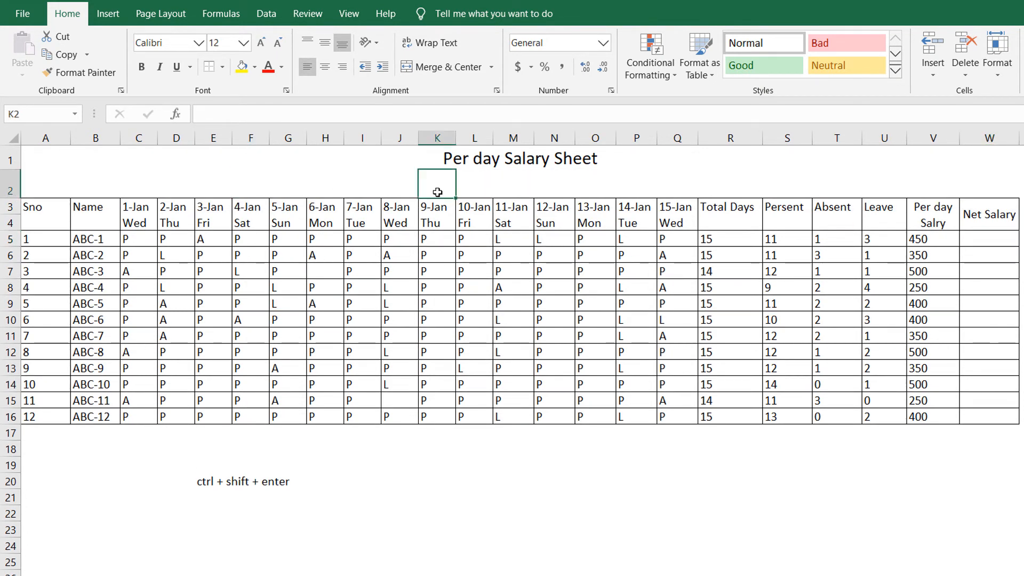
pyautogui.click(302, 189)
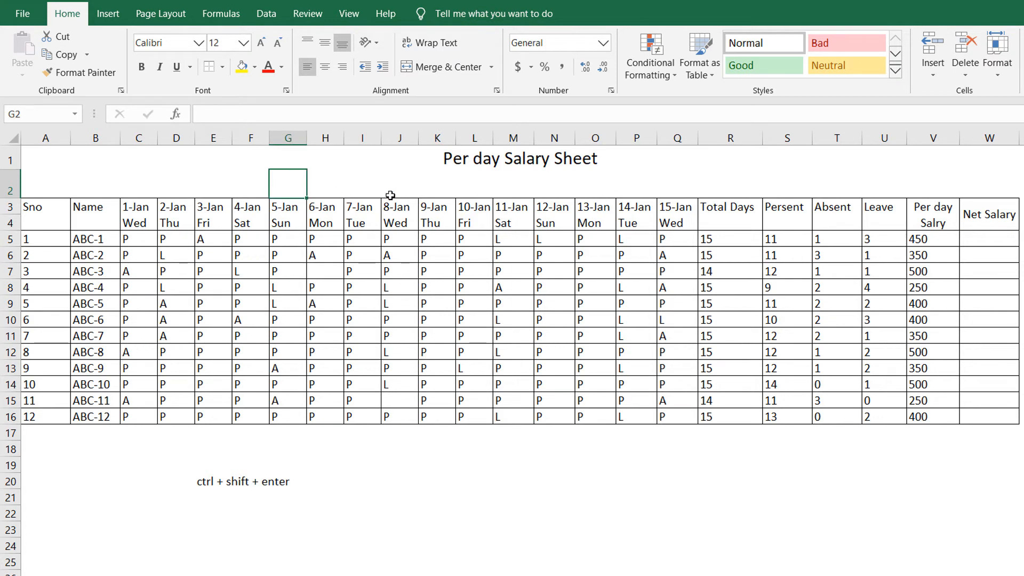
# - Align the contents of row 2 to the top of its cells
pyautogui.write('1')
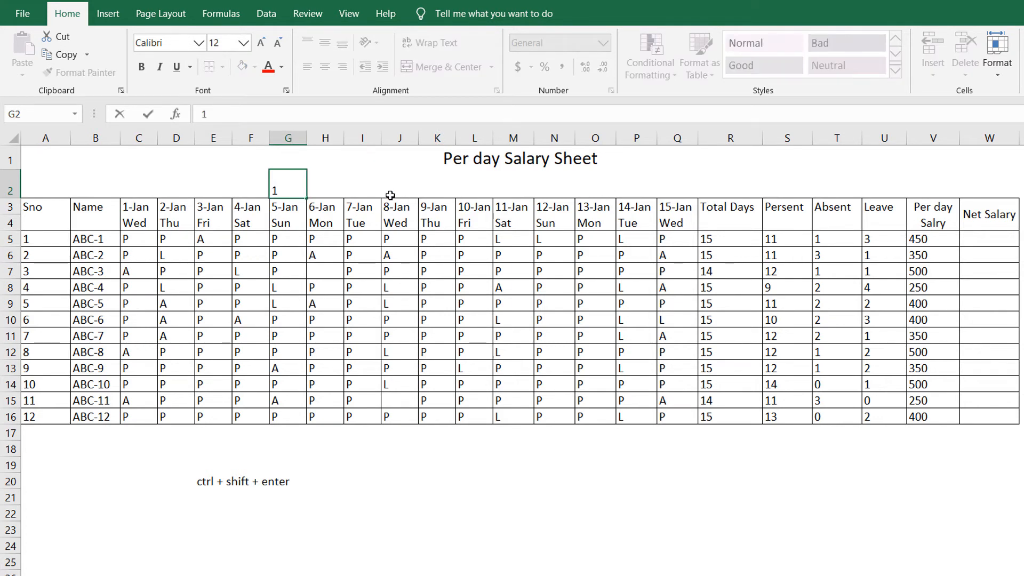
pyautogui.press('BackSpace')
pyautogui.click(188, 180)
pyautogui.click(11, 187)
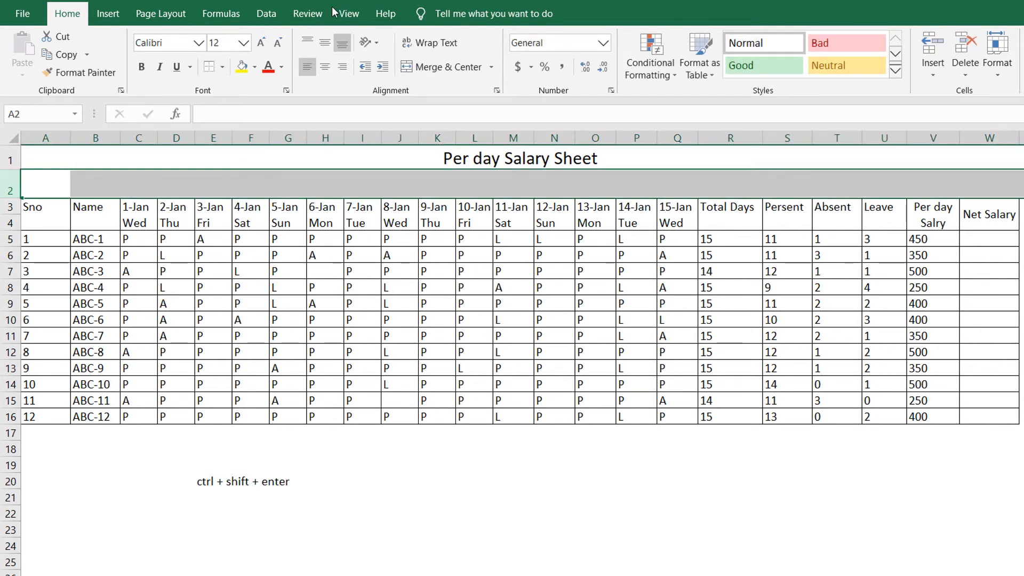
pyautogui.click(307, 43)
# - Enter the note "1 day leave = 1 present; 2days or more then 2 days ( only 1 day present)" in G2
pyautogui.click(278, 177)
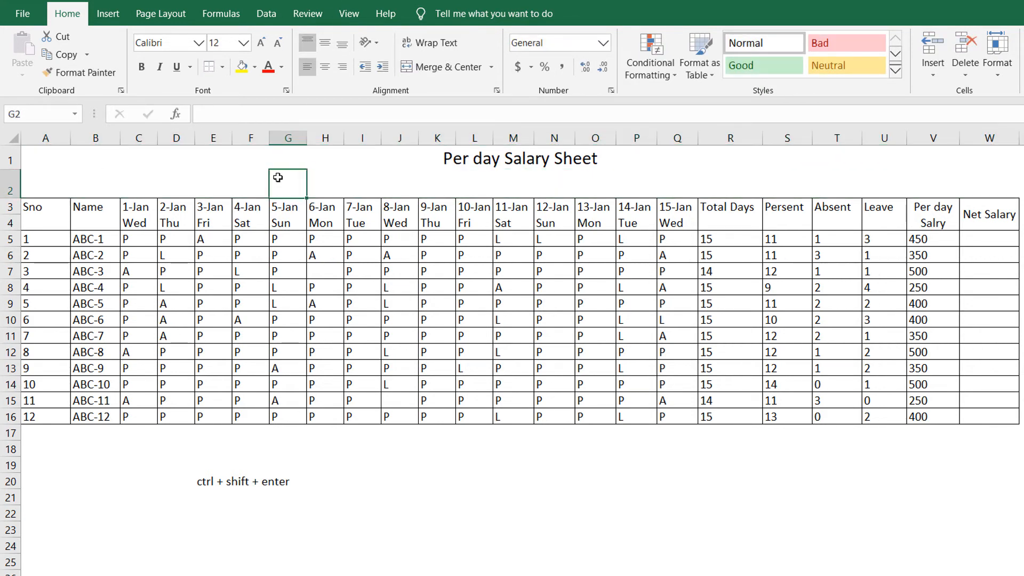
pyautogui.write('1')
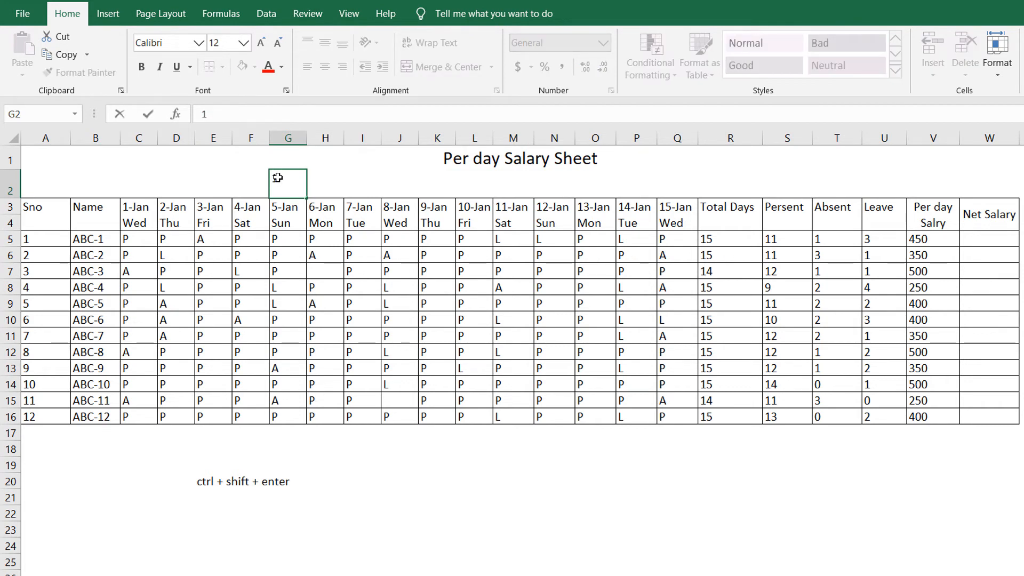
pyautogui.write(' day leave')
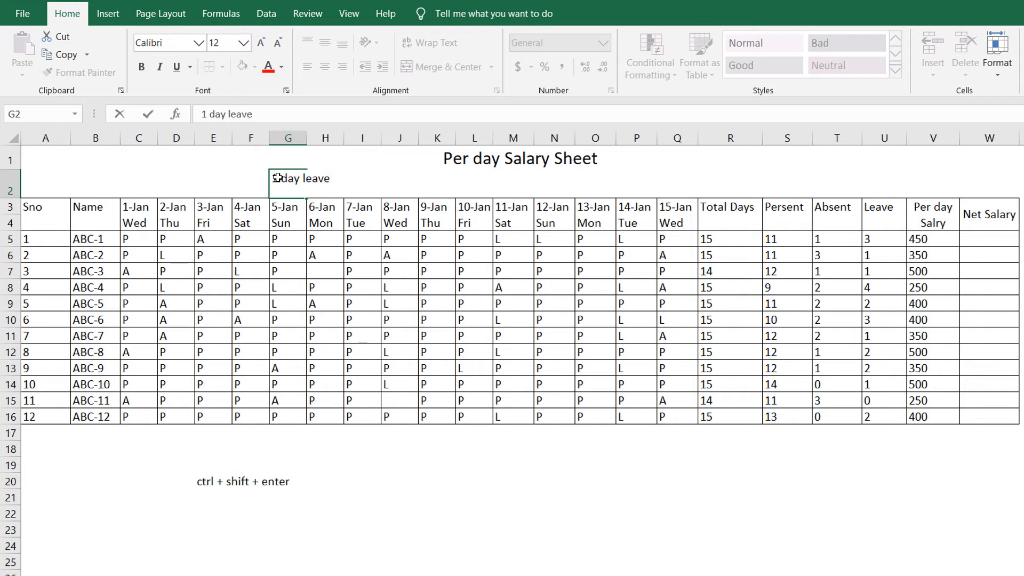
pyautogui.write(' = present')
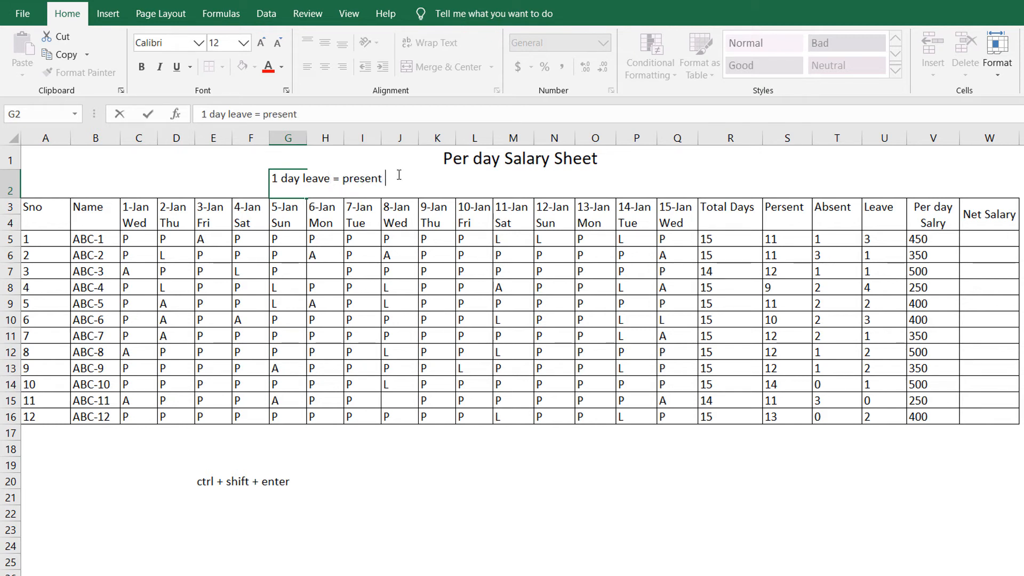
pyautogui.click(326, 181)
pyautogui.write('2days l')
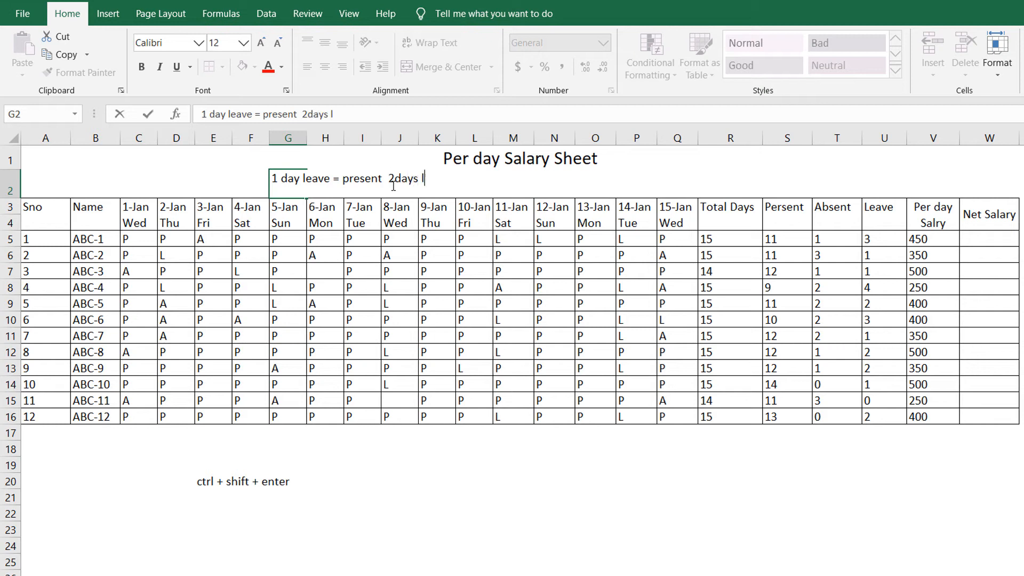
pyautogui.write('e')
pyautogui.press('BackSpace')
pyautogui.press('BackSpace')
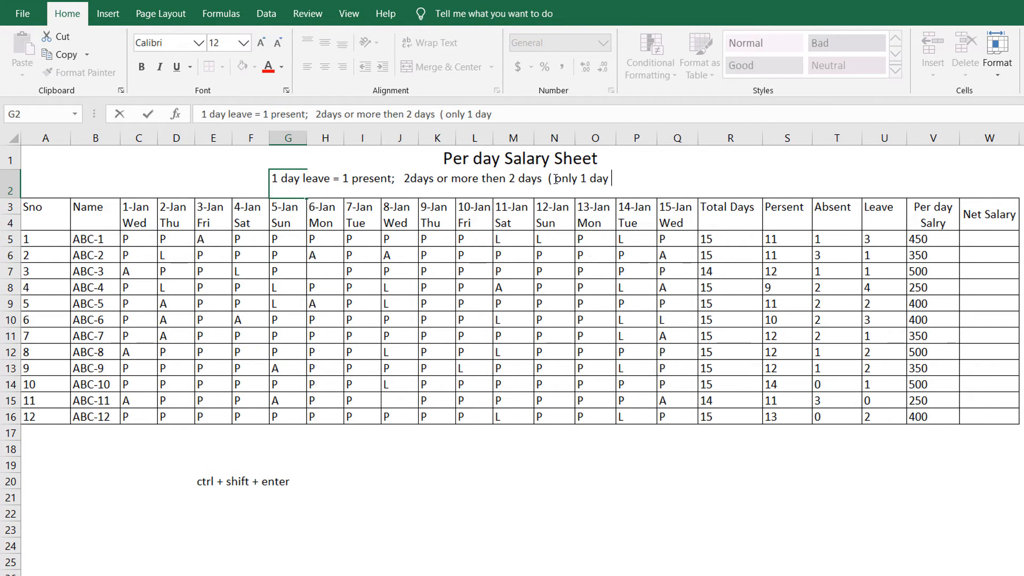
pyautogui.write('present)')
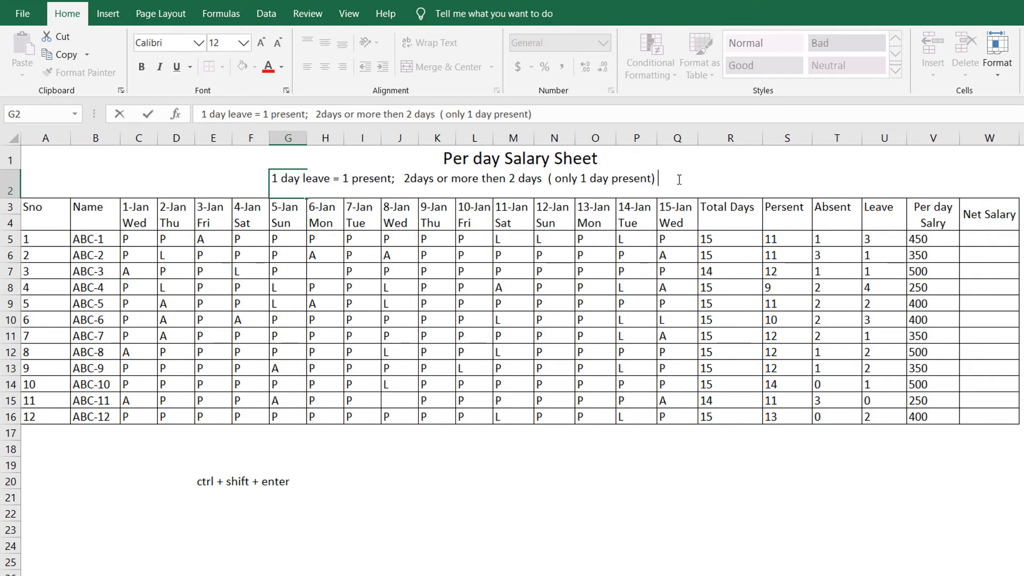
pyautogui.click(769, 196)
pyautogui.click(509, 208)
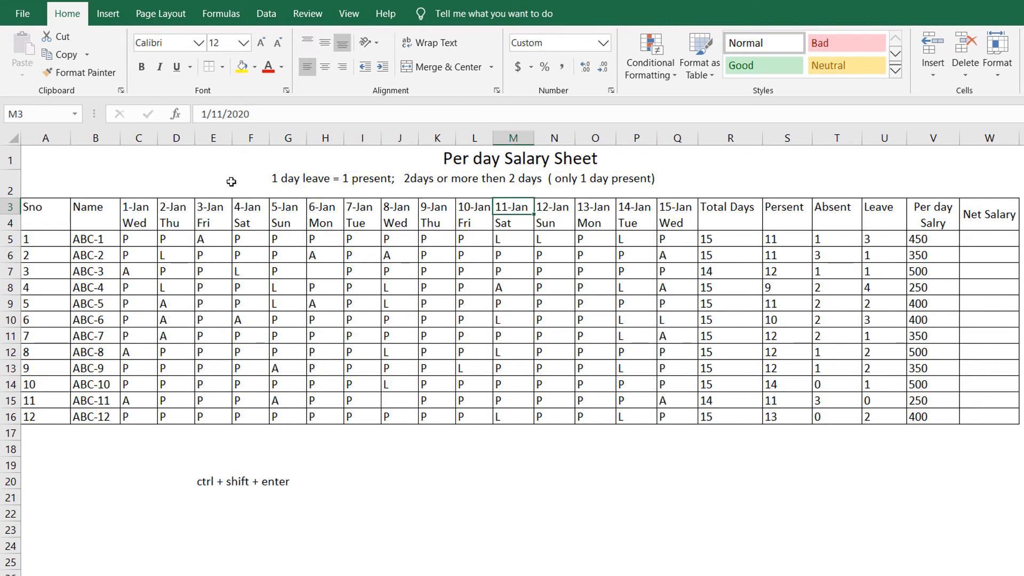
# - Merge and center the leave note across F2:S2, middle-align it vertically and make it bold
pyautogui.moveTo(234, 182); pyautogui.dragTo(772, 188)
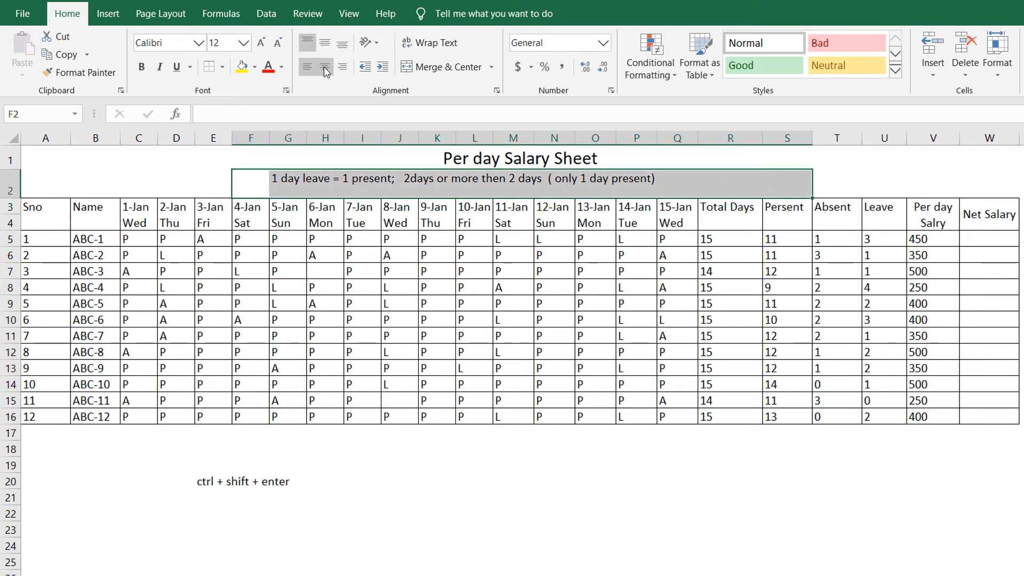
pyautogui.click(430, 65)
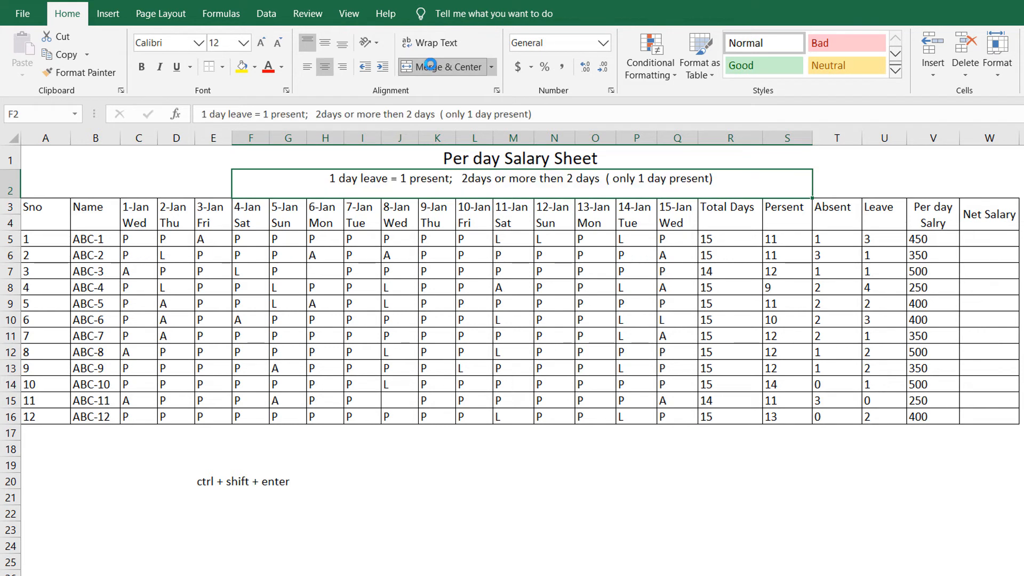
pyautogui.click(327, 47)
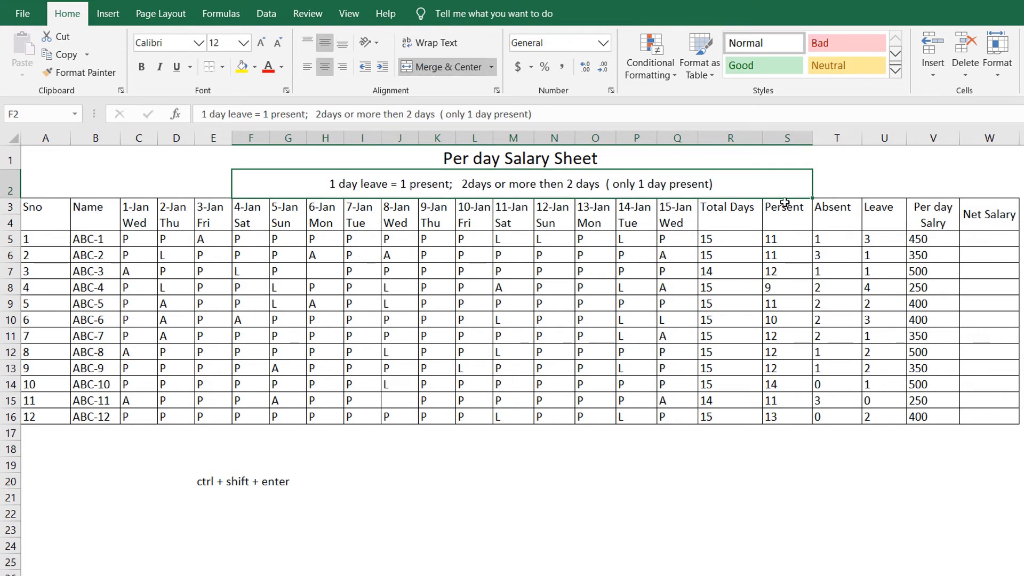
pyautogui.click(141, 67)
pyautogui.click(437, 254)
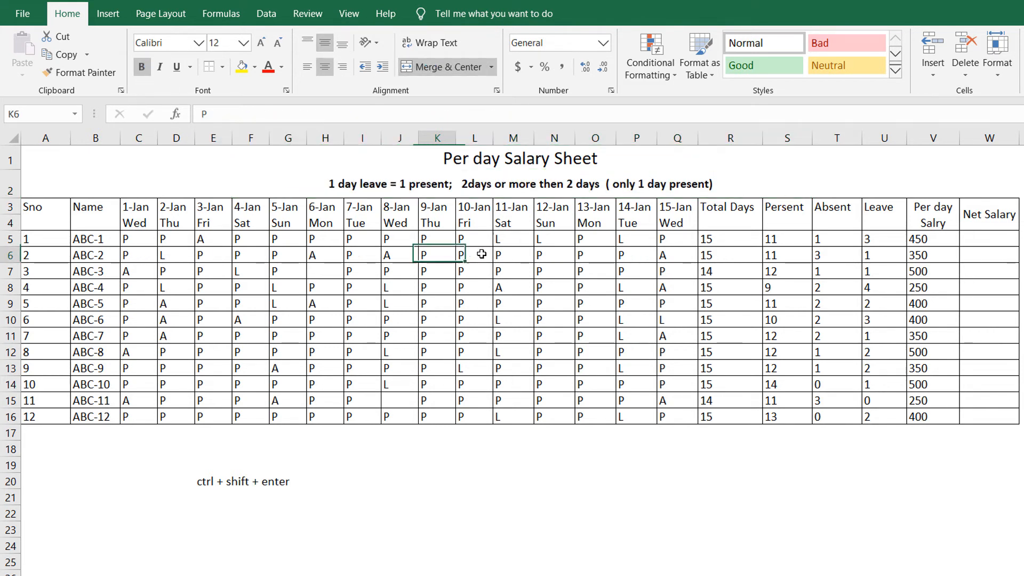
# - Make the sheet title in row 1 bold and add a bottom border beneath it
pyautogui.click(247, 155)
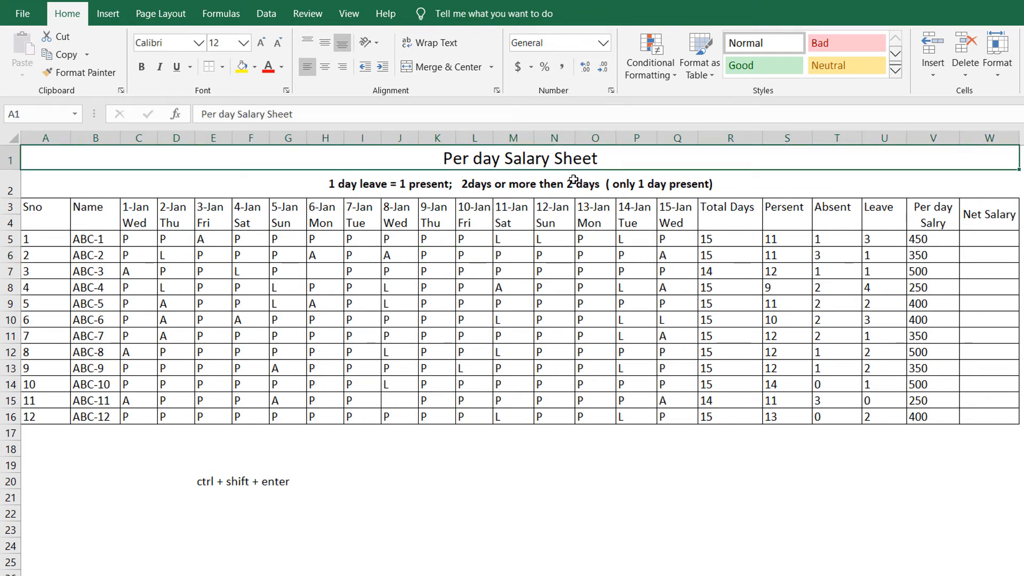
pyautogui.click(141, 66)
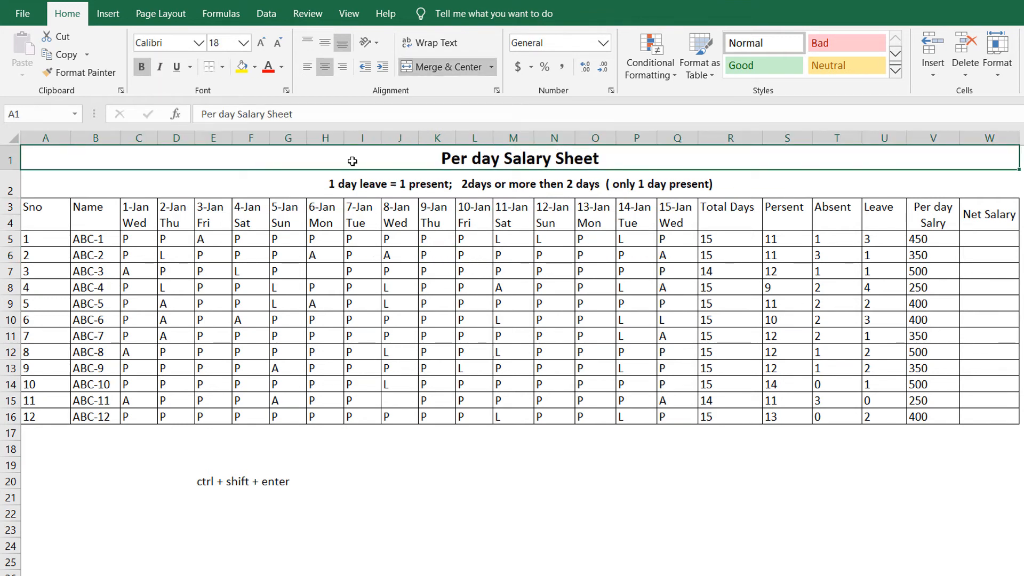
pyautogui.click(221, 66)
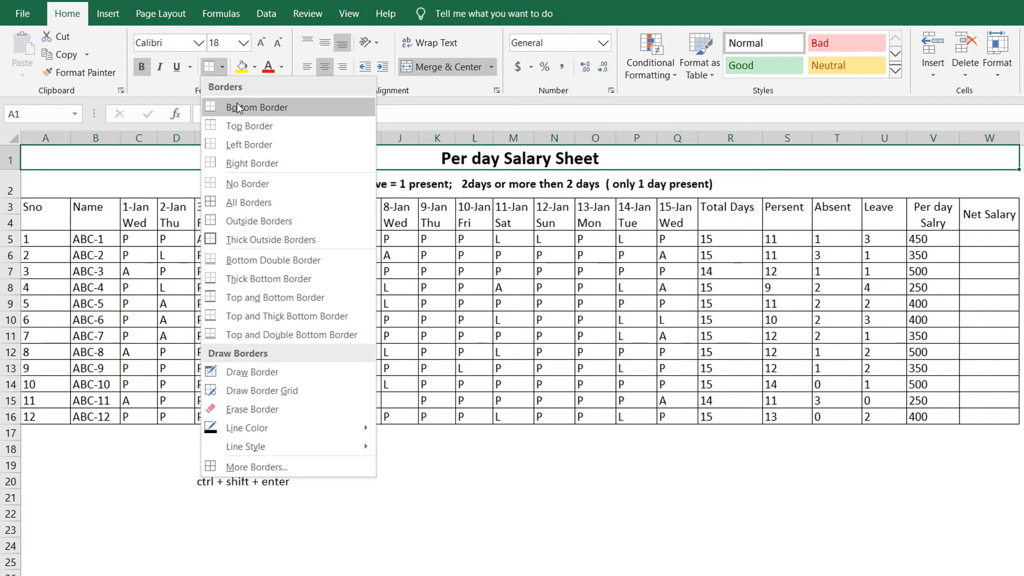
pyautogui.click(235, 106)
pyautogui.click(436, 255)
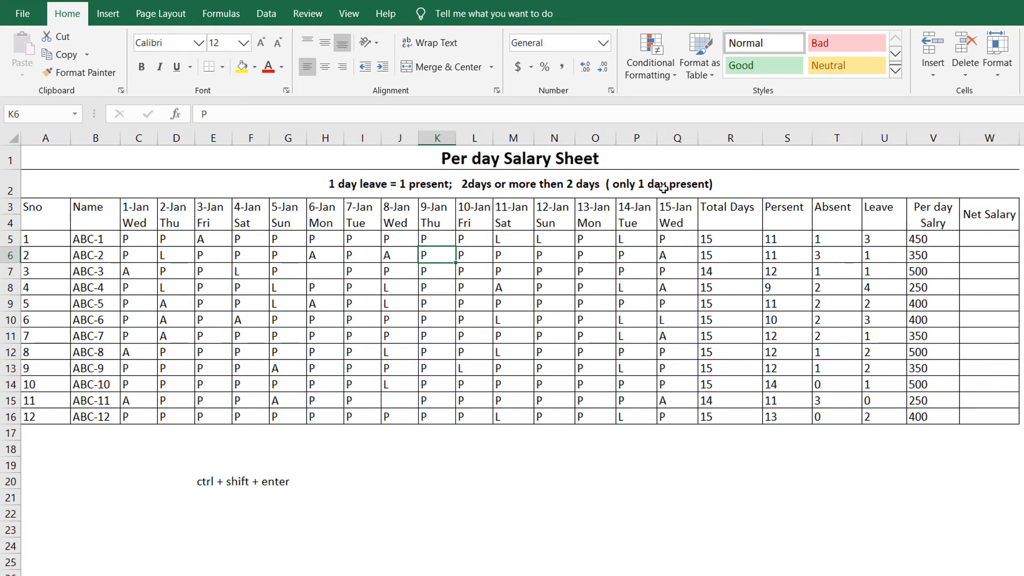
# - Begin the net salary formula in W5 with an IF test for leave above zero, =if(U5>0,
pyautogui.click(983, 224)
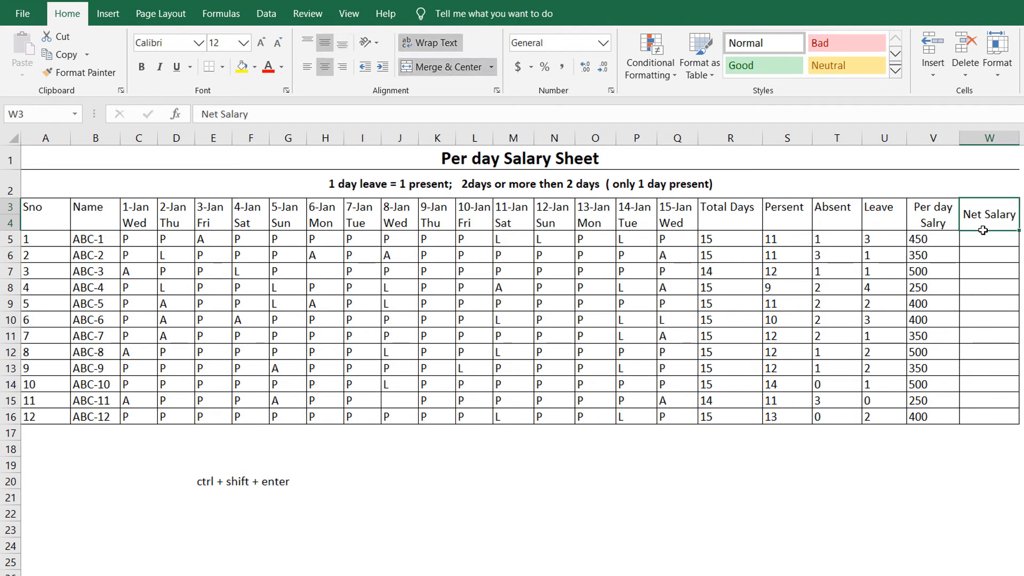
pyautogui.click(980, 240)
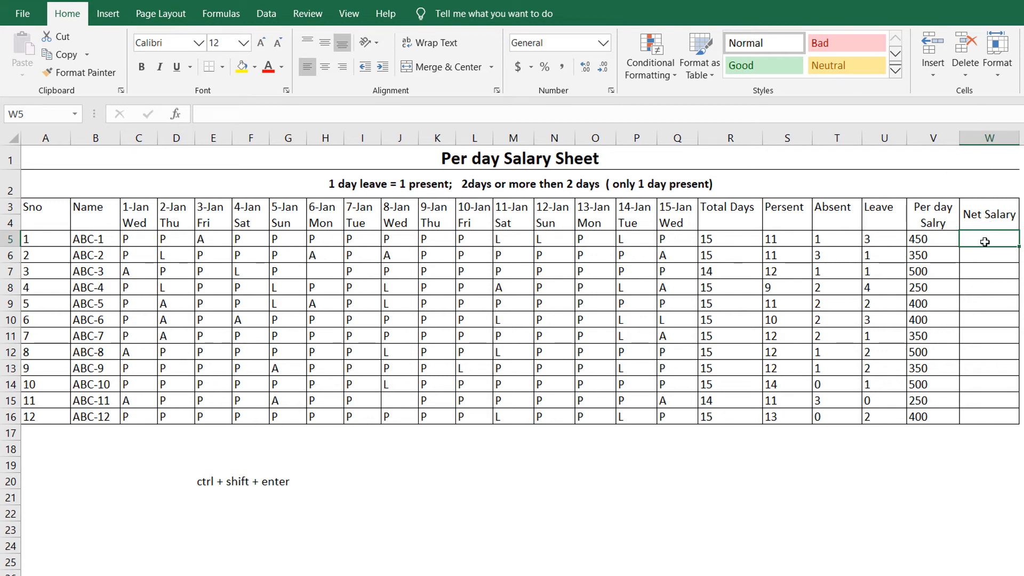
pyautogui.click(1006, 137)
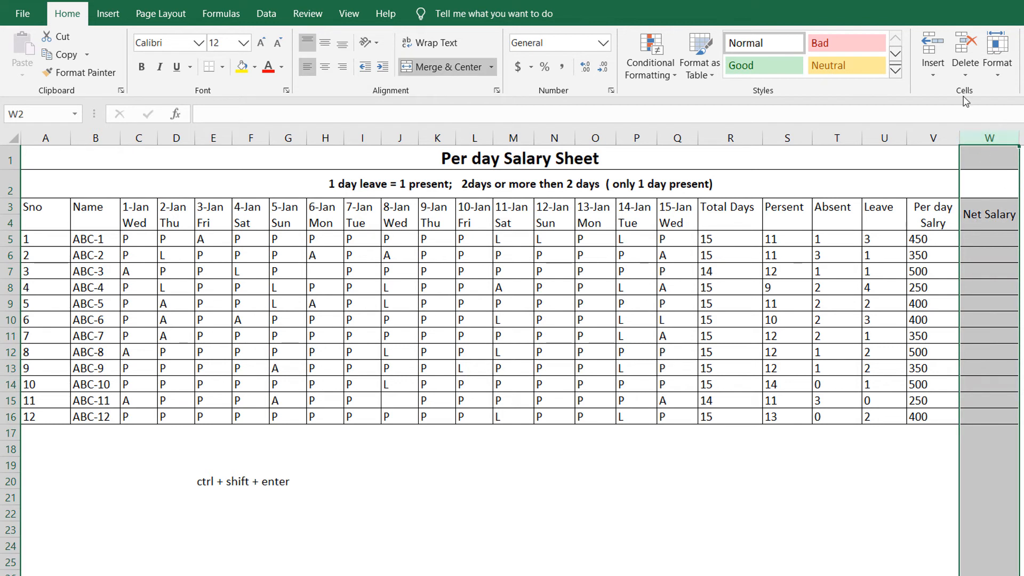
pyautogui.click(988, 241)
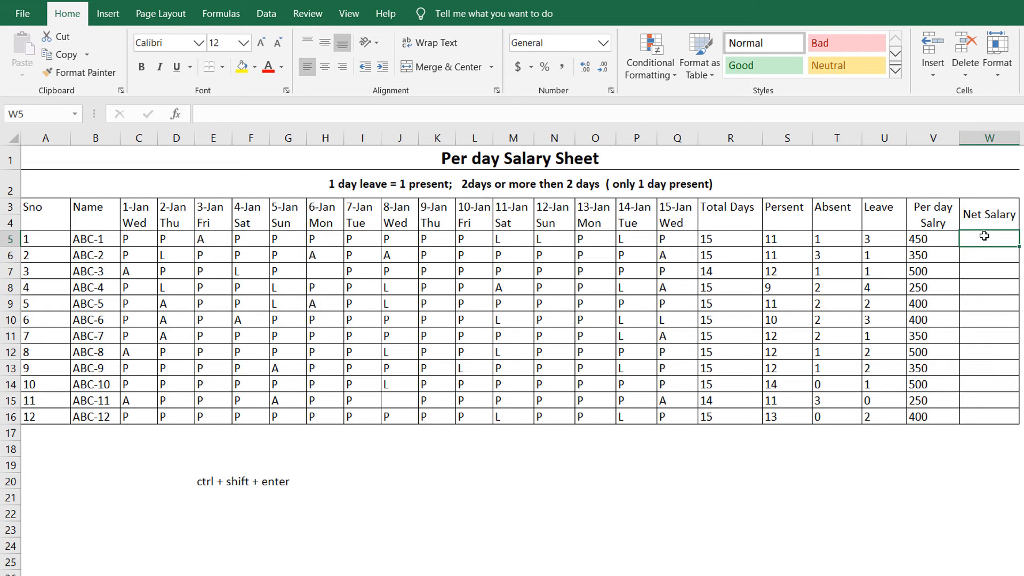
pyautogui.write('=')
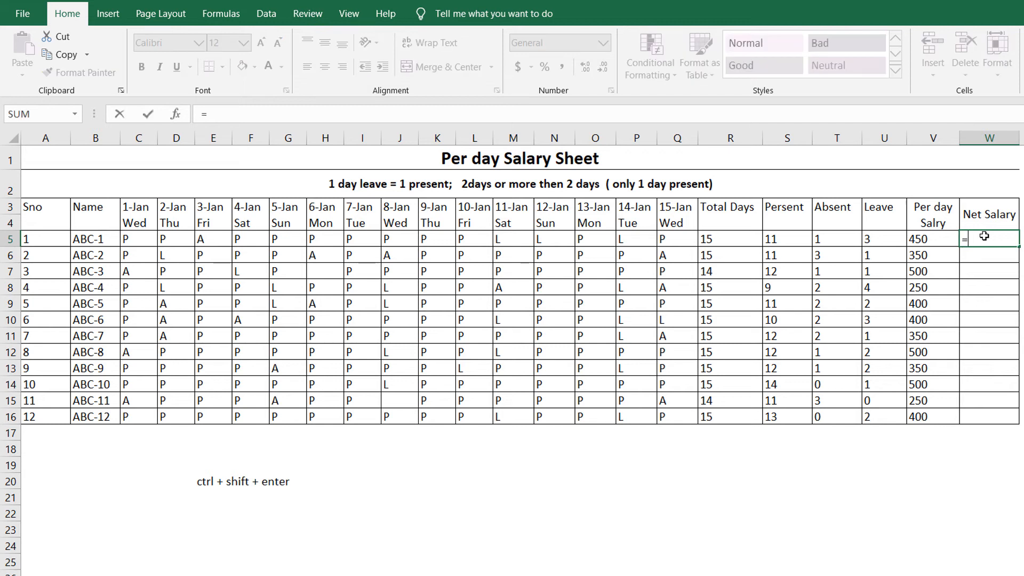
pyautogui.write('if')
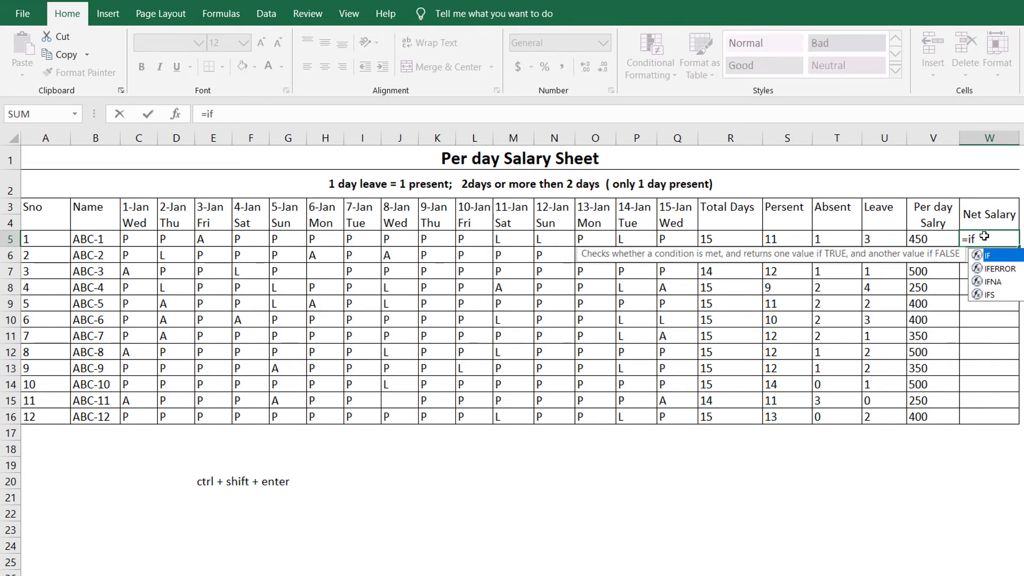
pyautogui.write('(')
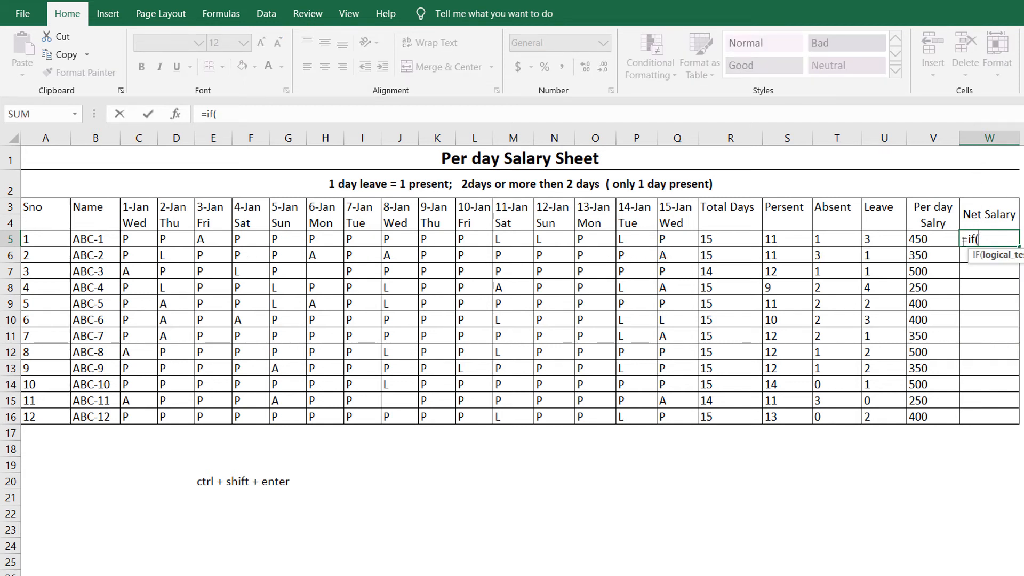
pyautogui.click(878, 239)
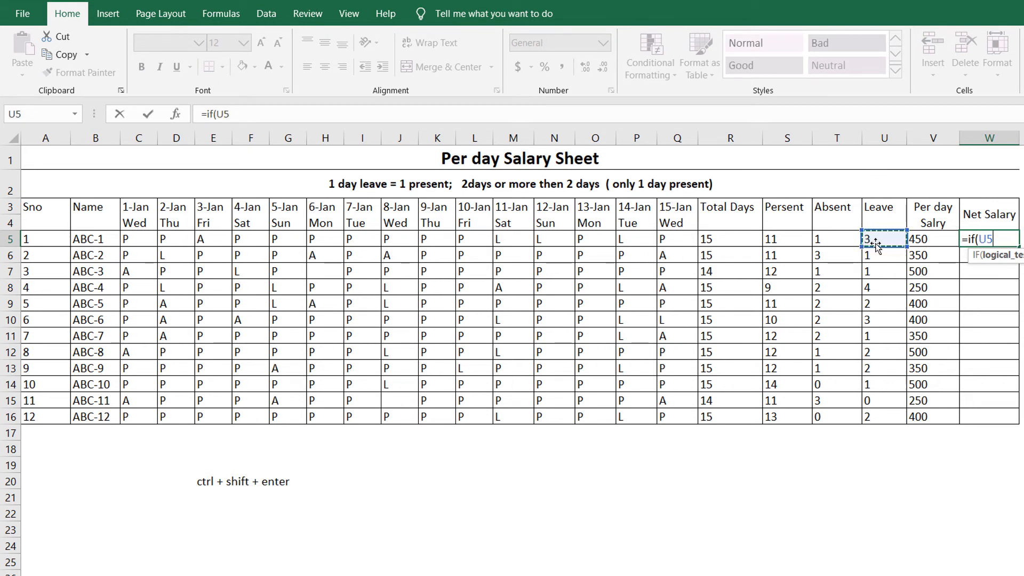
pyautogui.write('>0')
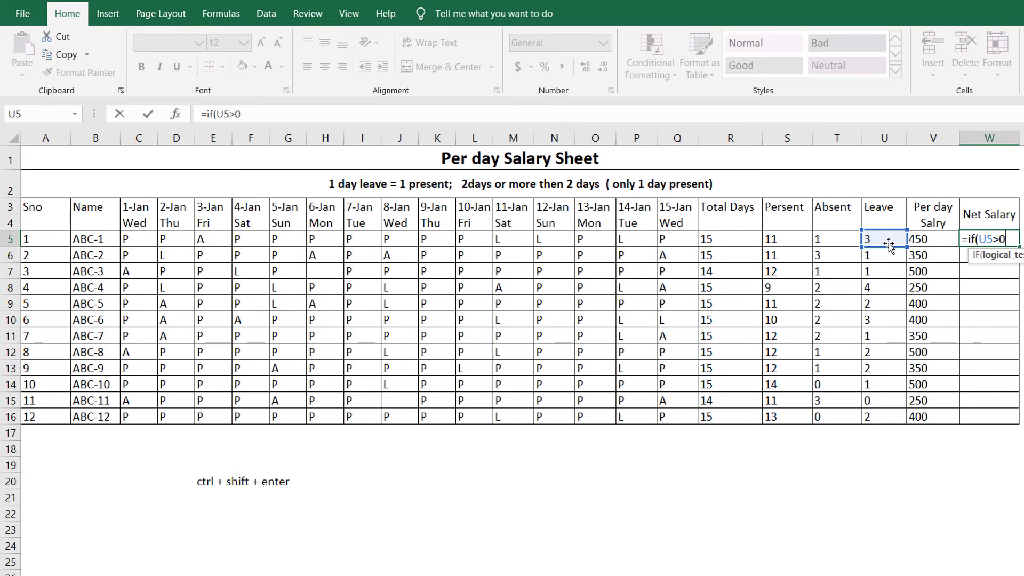
pyautogui.write(',')
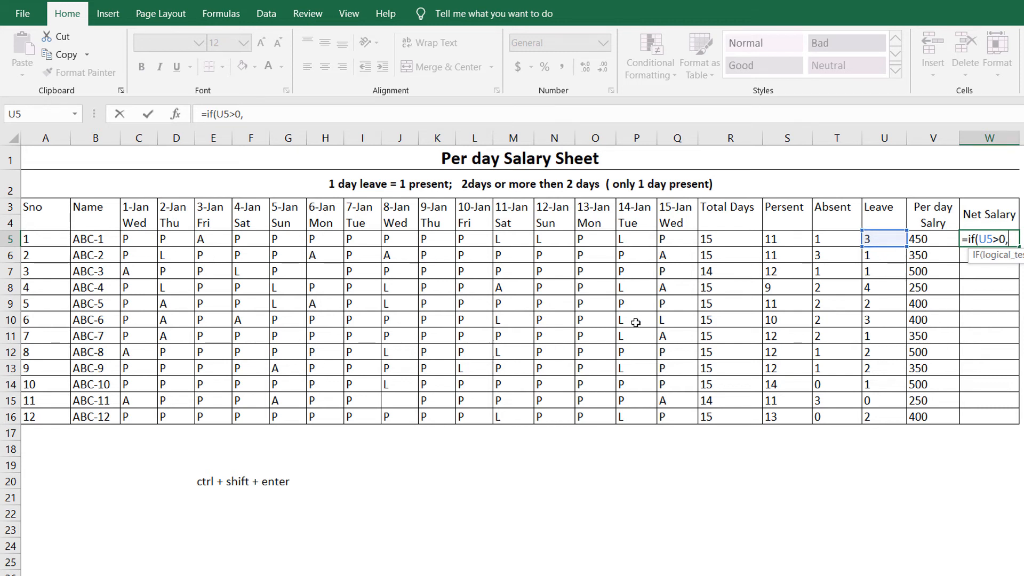
# - Add (S5+1)*V5 as the value-if-true argument of the IF formula in W5
pyautogui.click(774, 241)
pyautogui.press('BackSpace')
pyautogui.press('BackSpace')
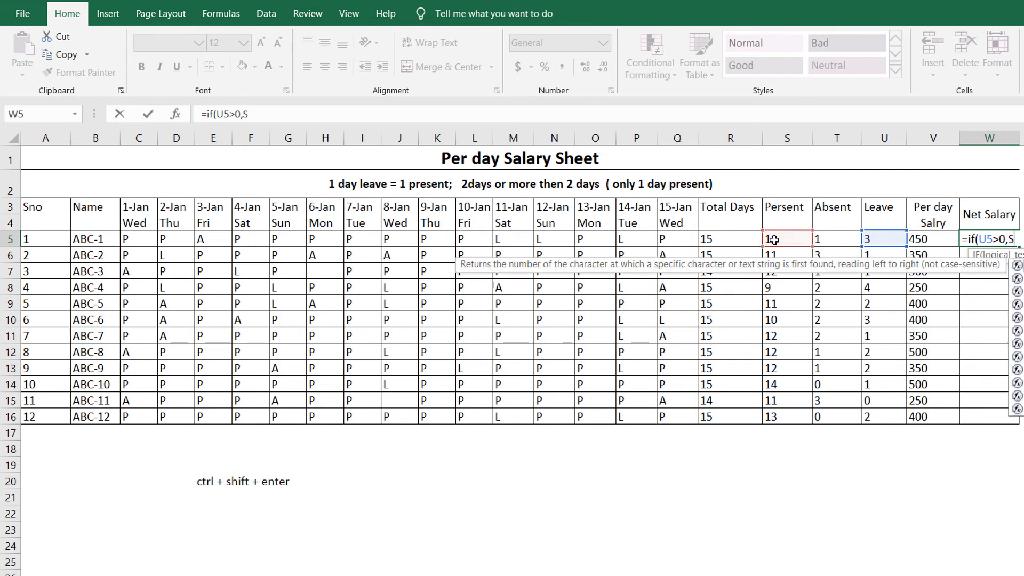
pyautogui.write('(')
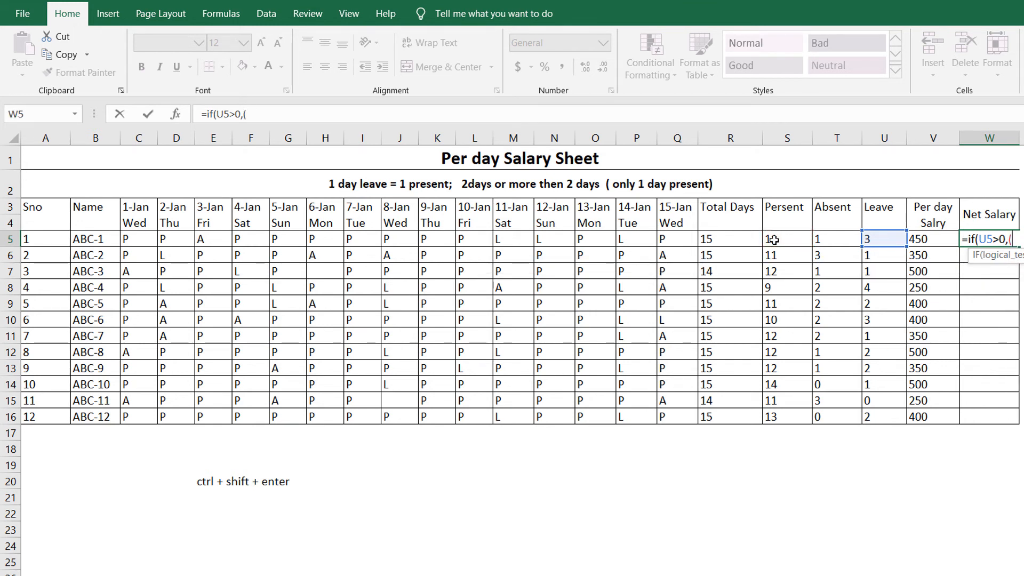
pyautogui.click(720, 239)
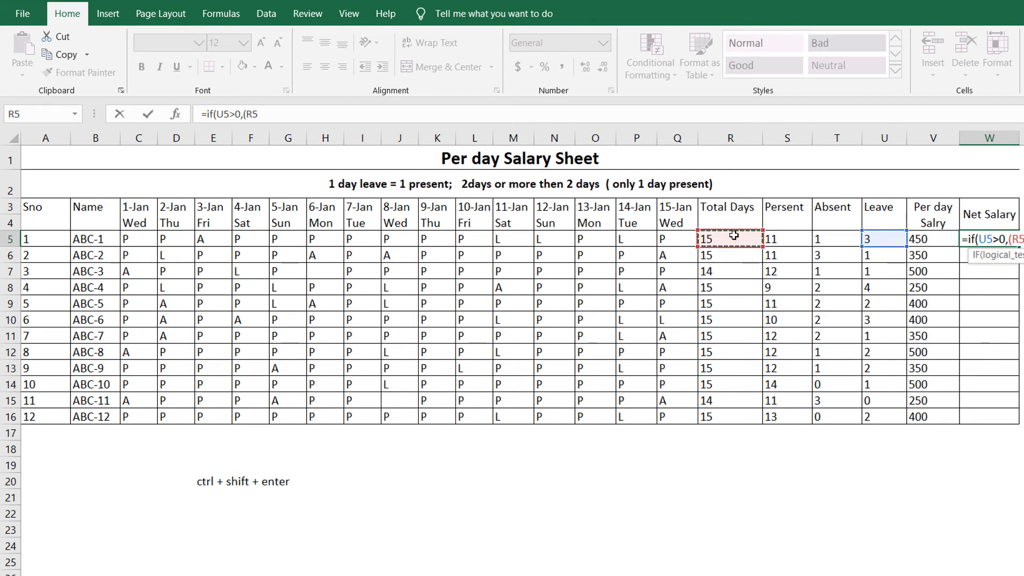
pyautogui.click(782, 242)
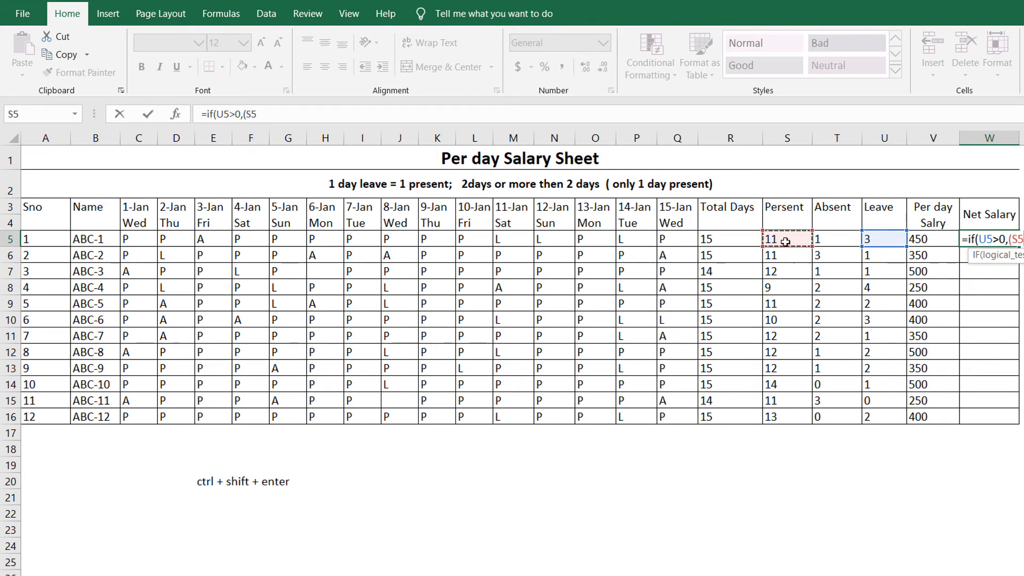
pyautogui.write('+1')
pyautogui.moveTo(1010, 239); pyautogui.dragTo(1022, 239)
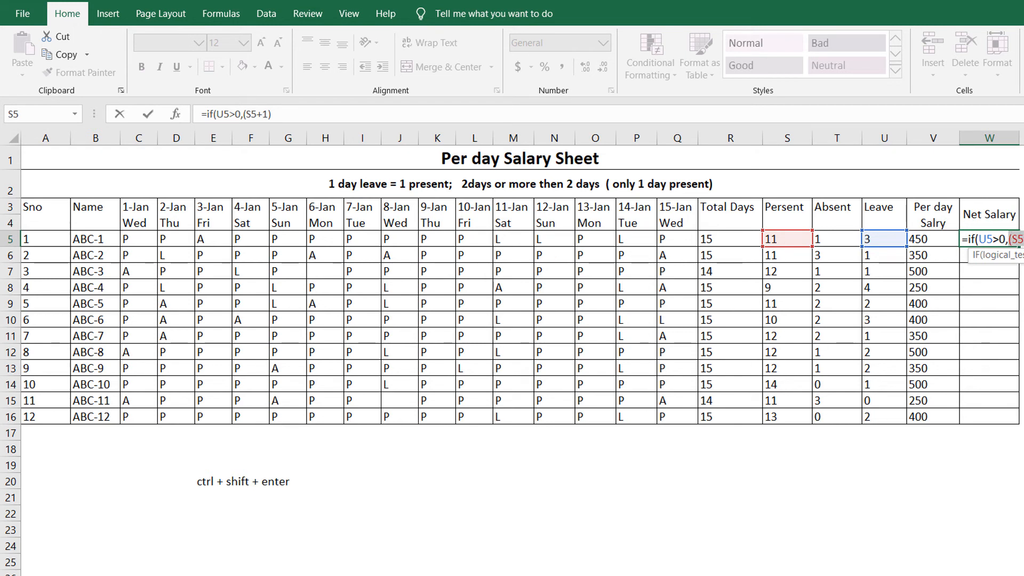
pyautogui.click(1023, 239)
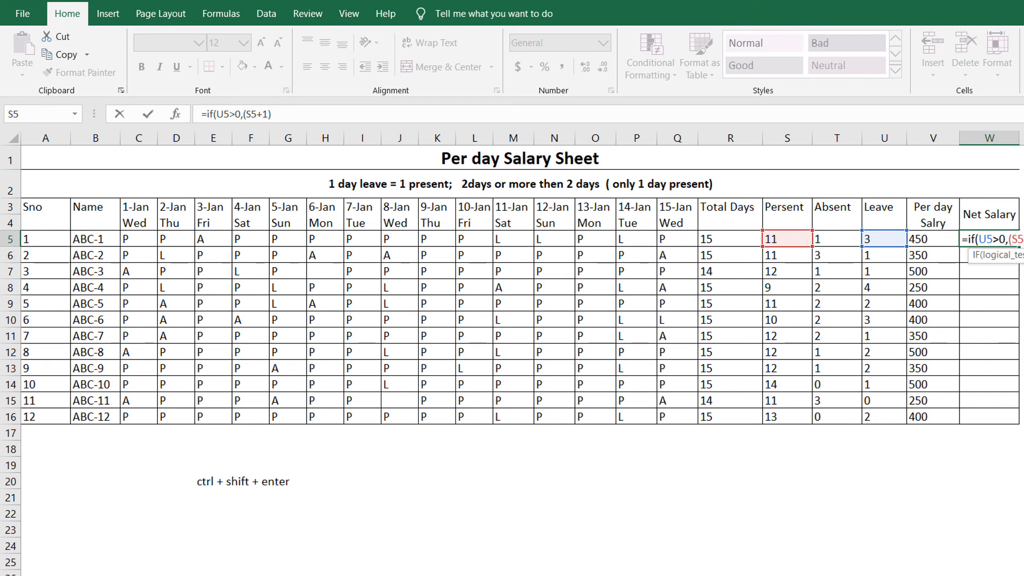
pyautogui.click(942, 239)
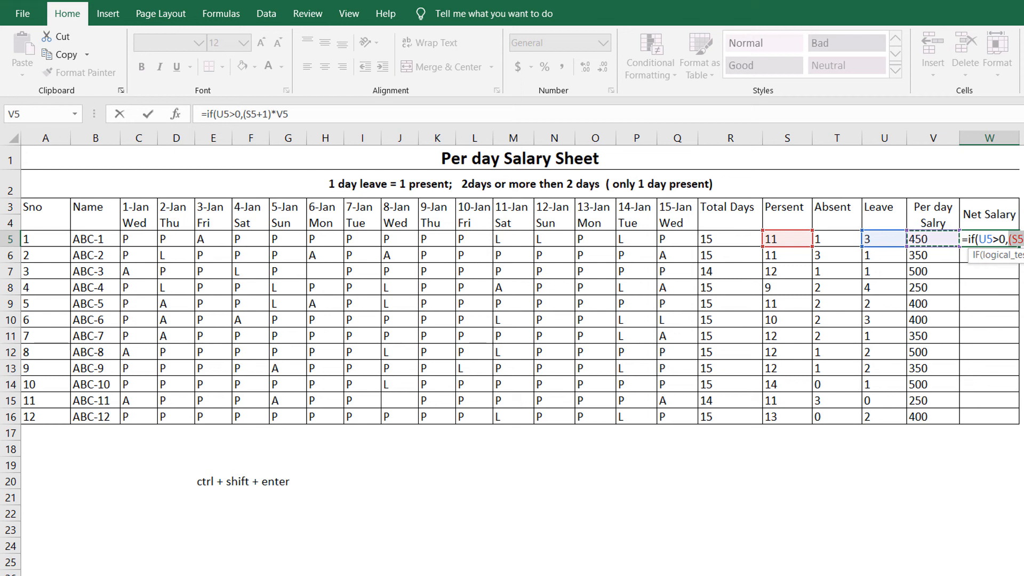
pyautogui.click(1021, 239)
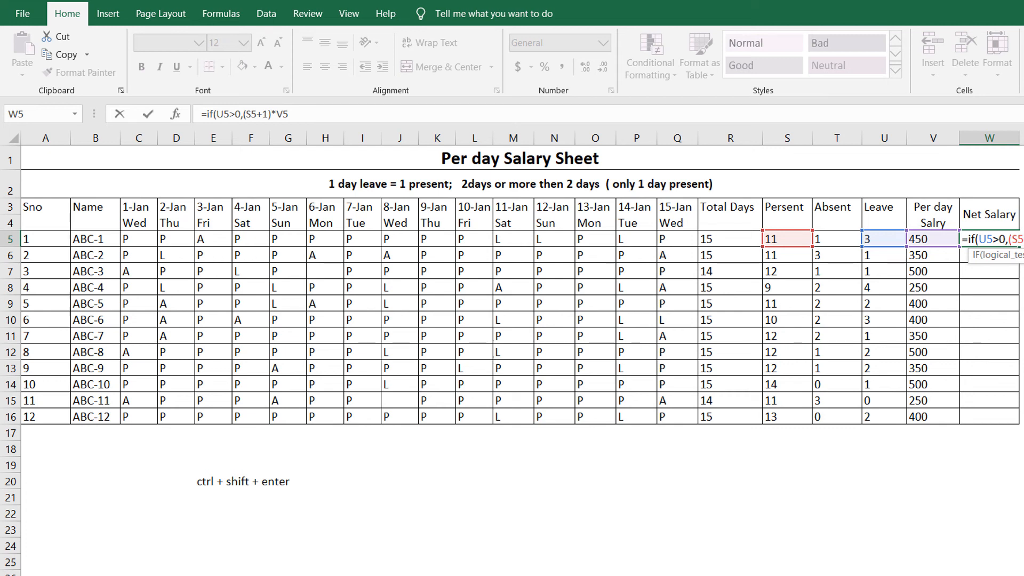
pyautogui.click(994, 240)
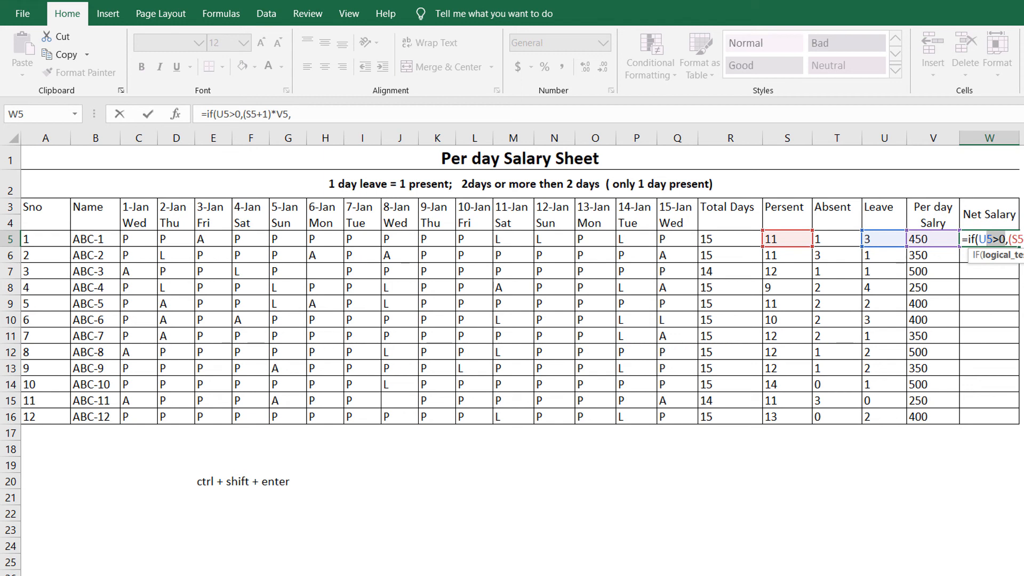
# - Add S5*V5 as the value-if-false argument and complete the net salary formula in W5
pyautogui.click(794, 238)
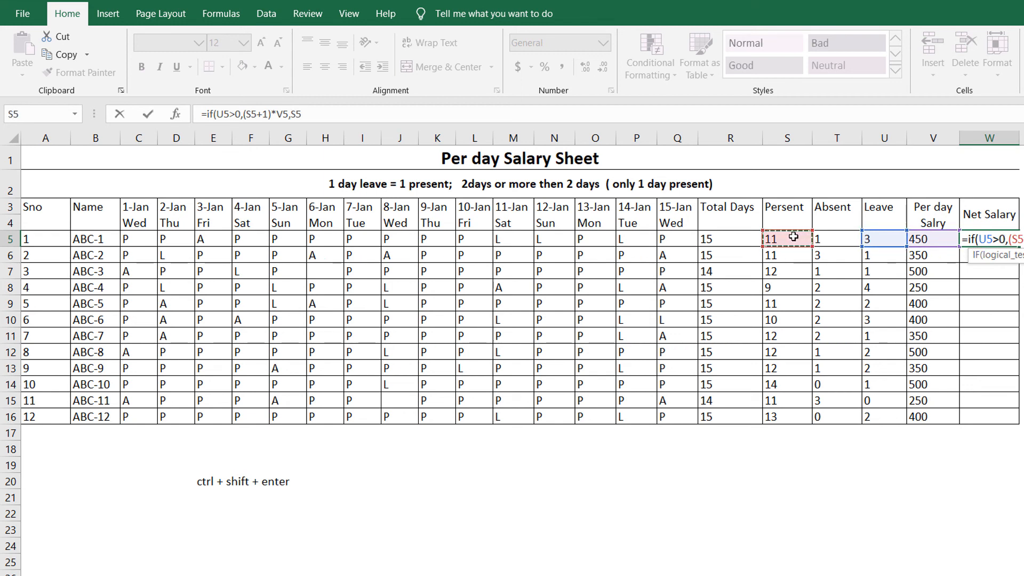
pyautogui.write('*')
pyautogui.click(883, 239)
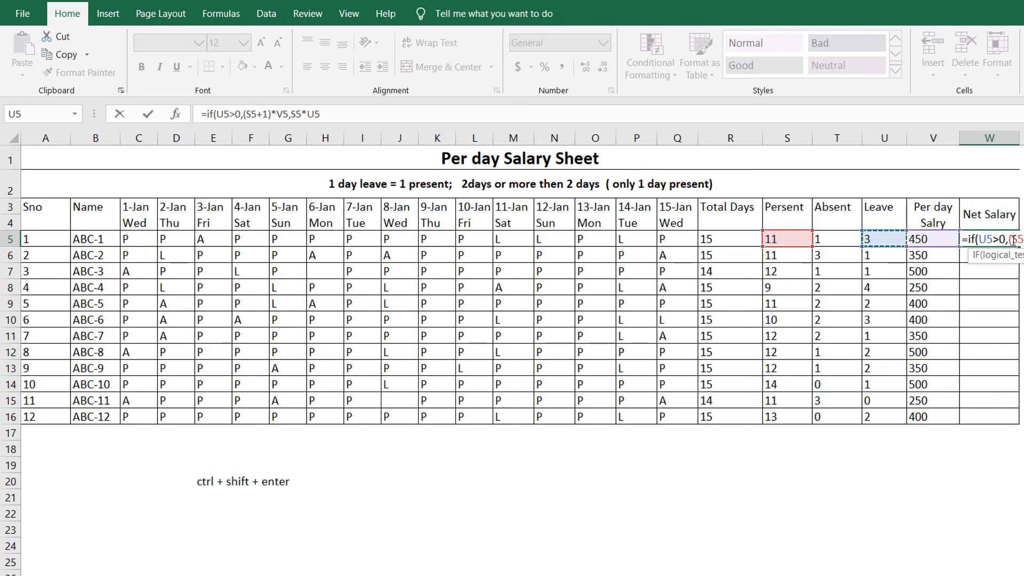
pyautogui.moveTo(1009, 241); pyautogui.dragTo(1023, 241)
pyautogui.moveTo(1022, 238); pyautogui.dragTo(1009, 240)
pyautogui.press('BackSpace')
pyautogui.press('BackSpace')
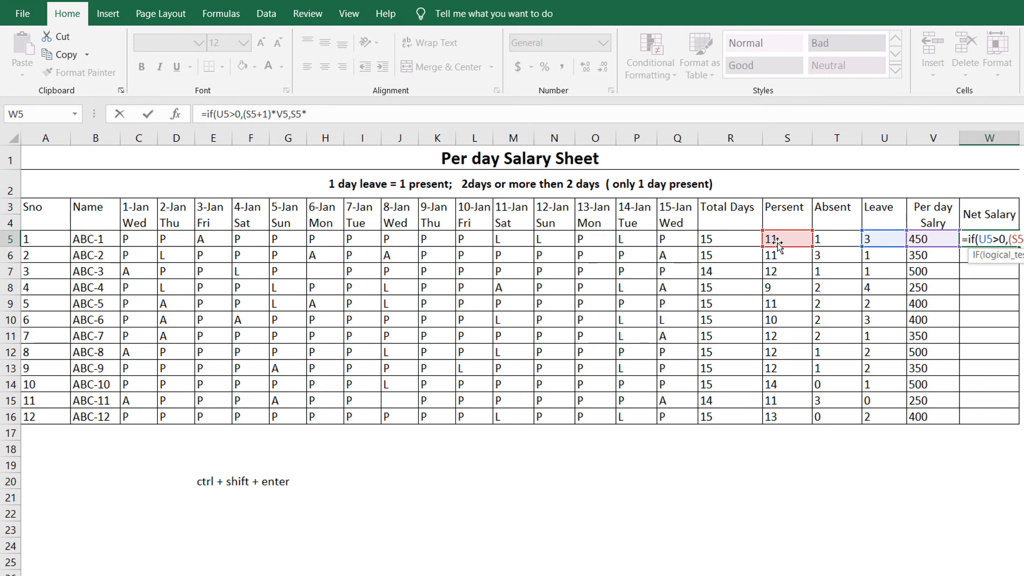
pyautogui.click(923, 240)
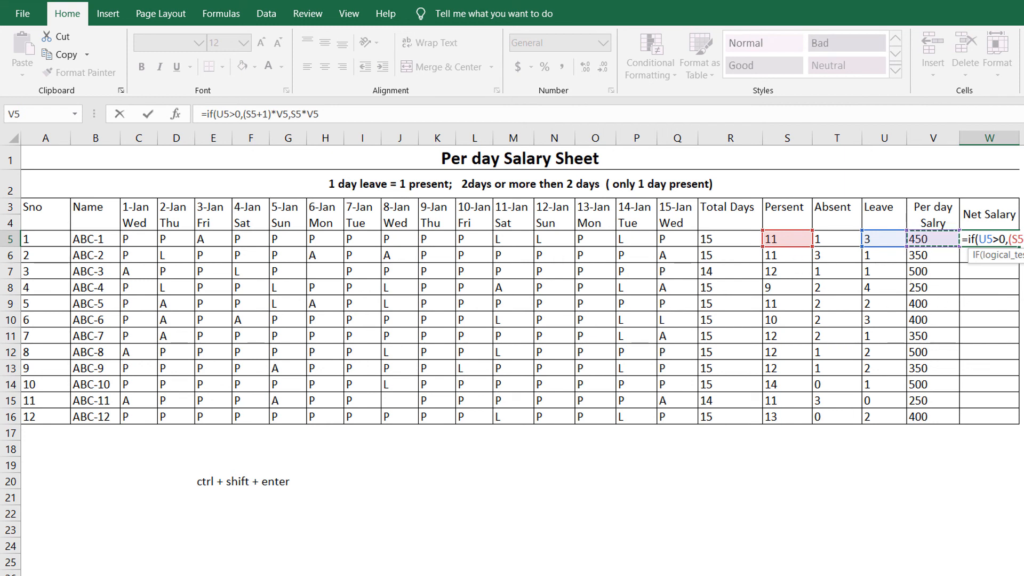
pyautogui.click(1020, 239)
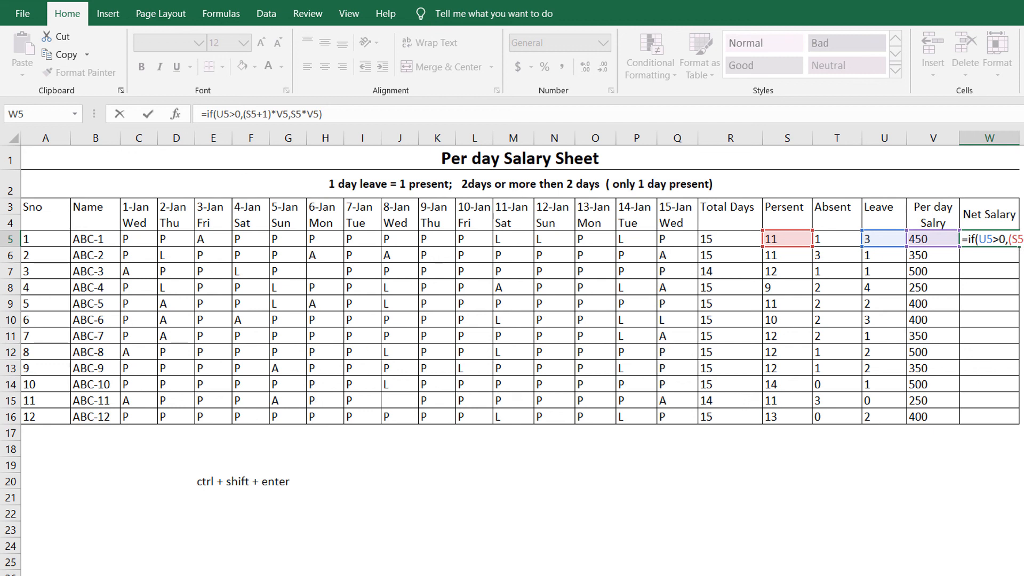
pyautogui.press('Return')
# - Fill the net salary formula from W5 down through W16
pyautogui.click(995, 237)
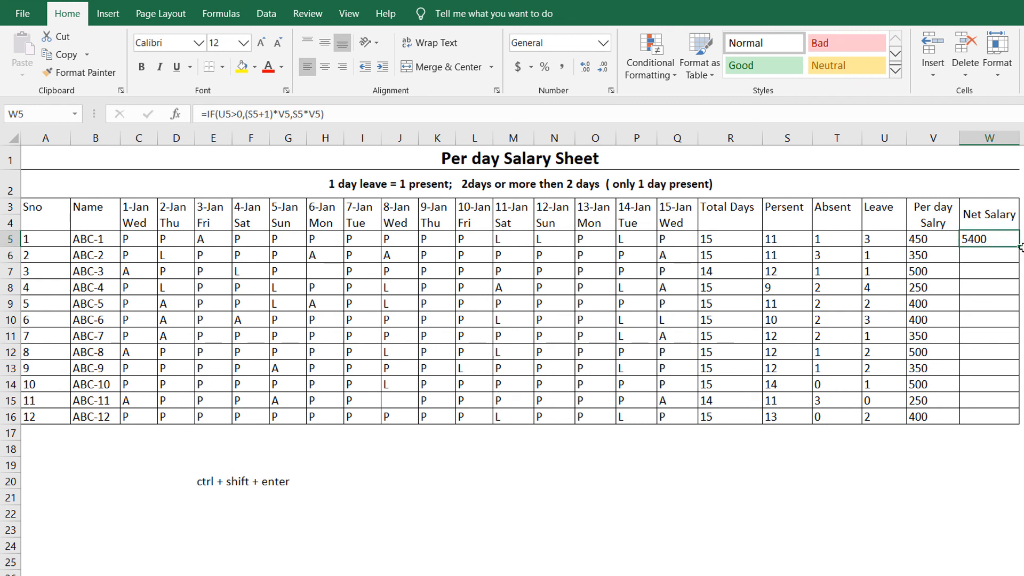
pyautogui.moveTo(1018, 247); pyautogui.dragTo(1017, 422)
pyautogui.click(1021, 320)
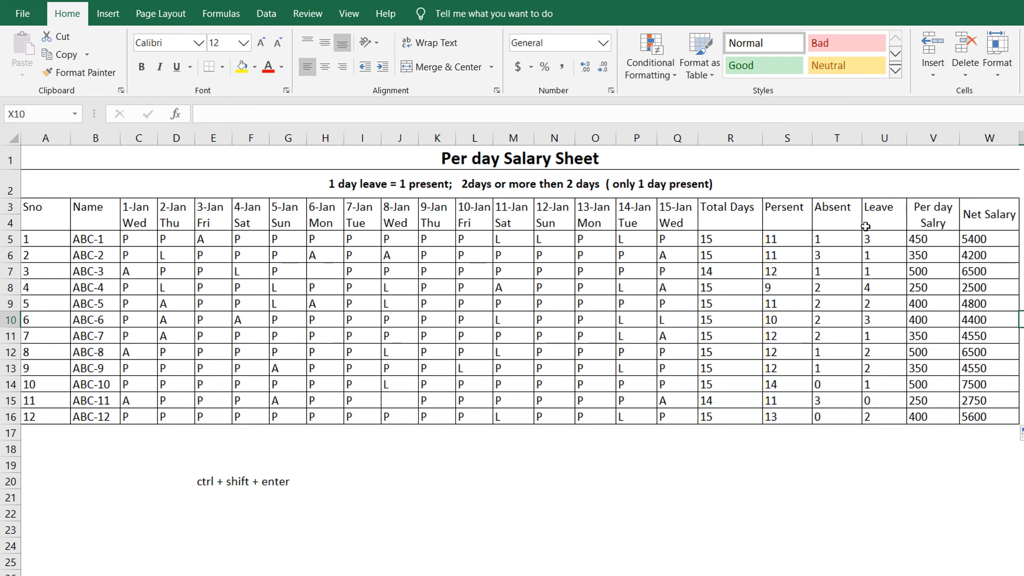
# - Review the day counts in row 15 and enter the check calculation =11*250 in T21
pyautogui.click(870, 400)
pyautogui.moveTo(869, 401); pyautogui.dragTo(779, 402)
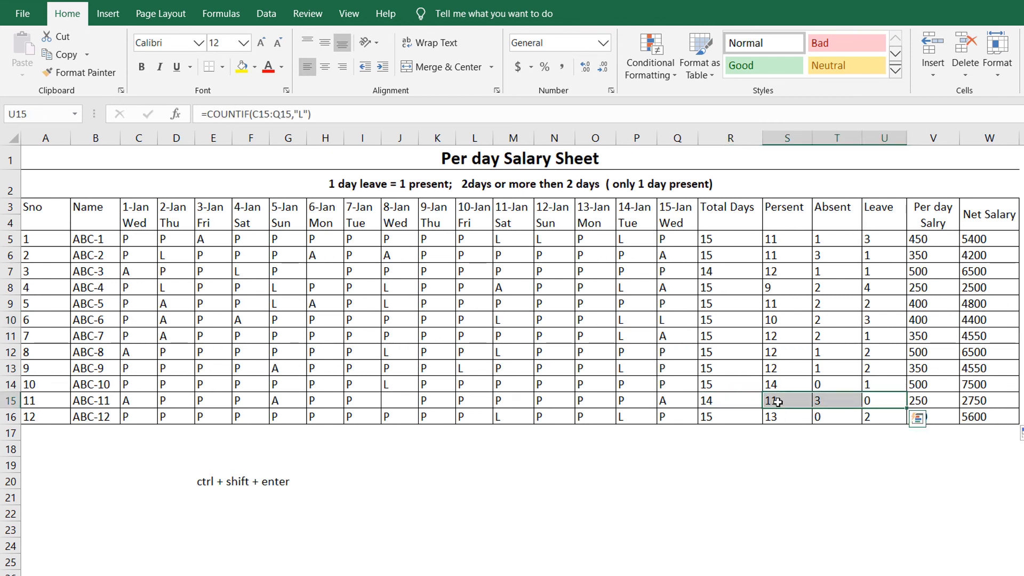
pyautogui.click(777, 400)
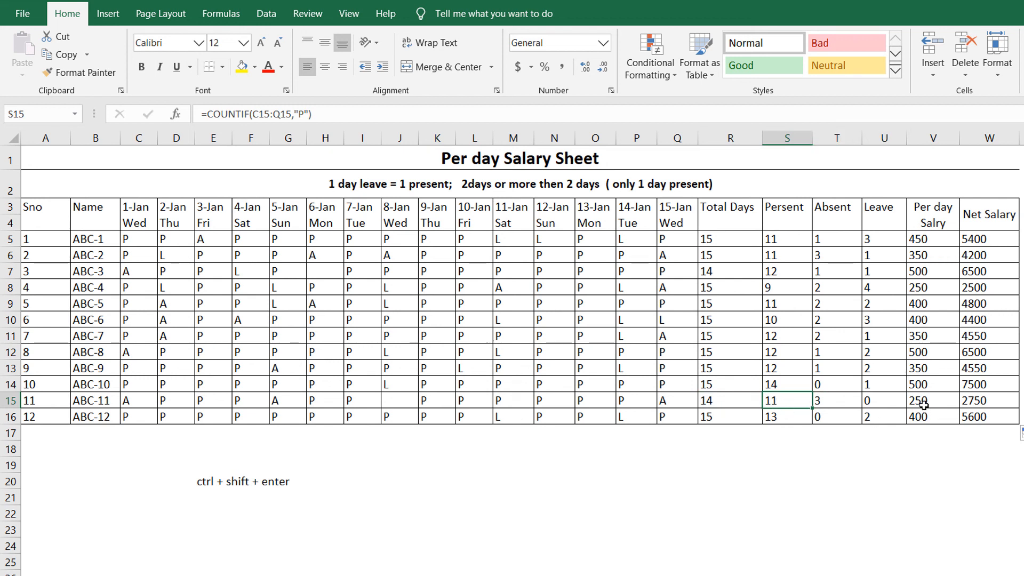
pyautogui.click(814, 496)
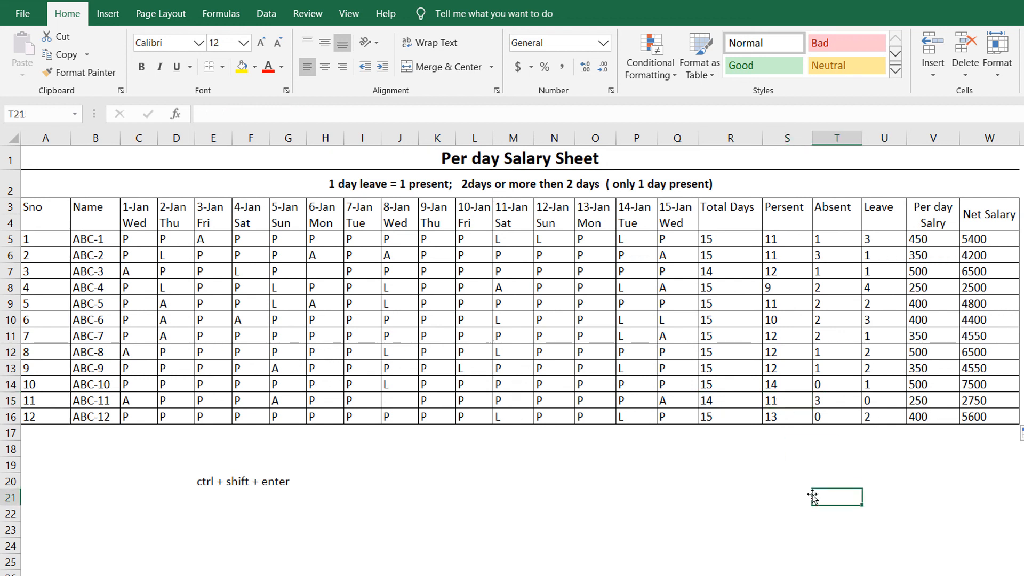
pyautogui.write('11')
pyautogui.press('Delete')
pyautogui.write('=')
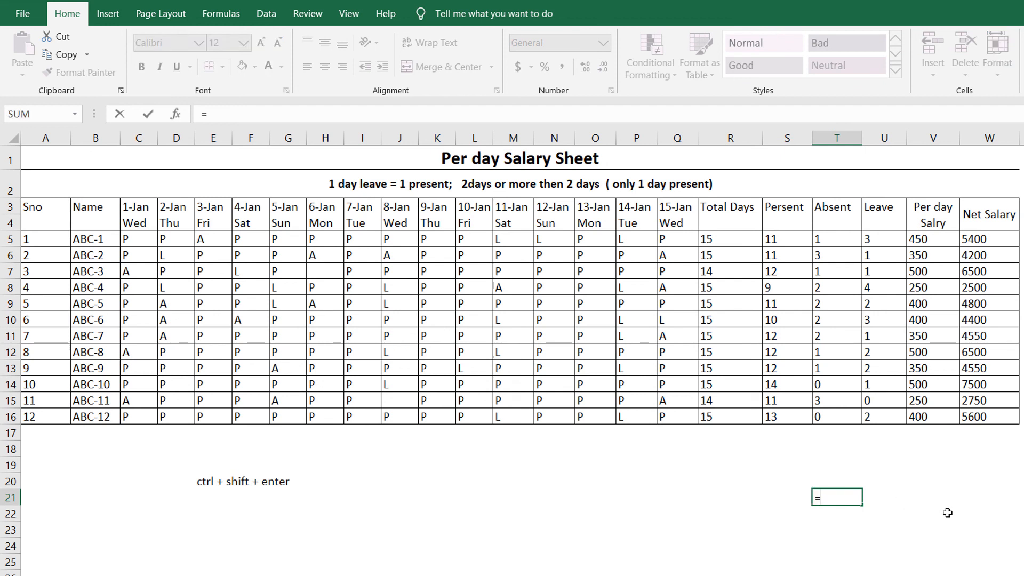
pyautogui.write('11*')
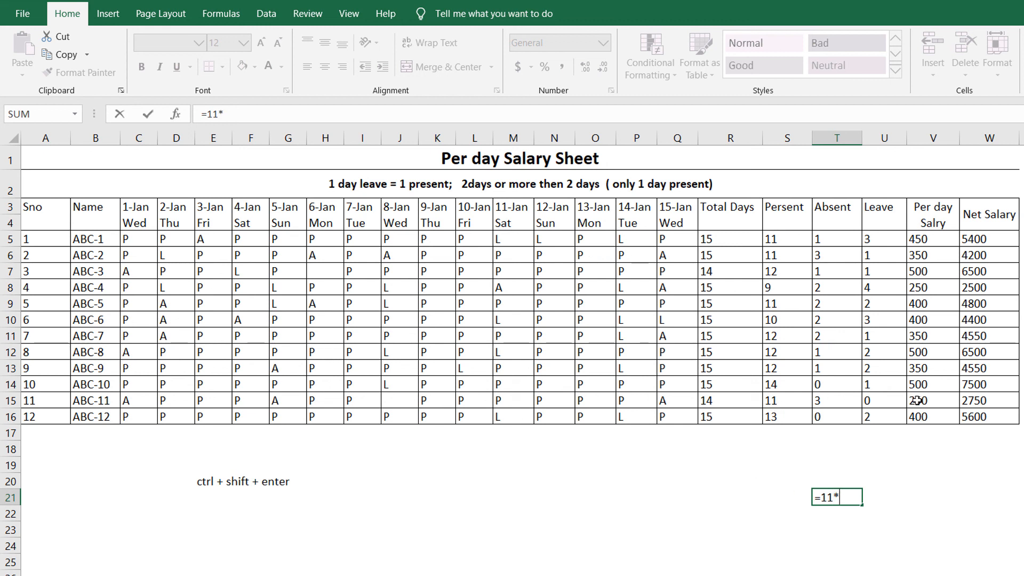
pyautogui.write('250')
pyautogui.press('Return')
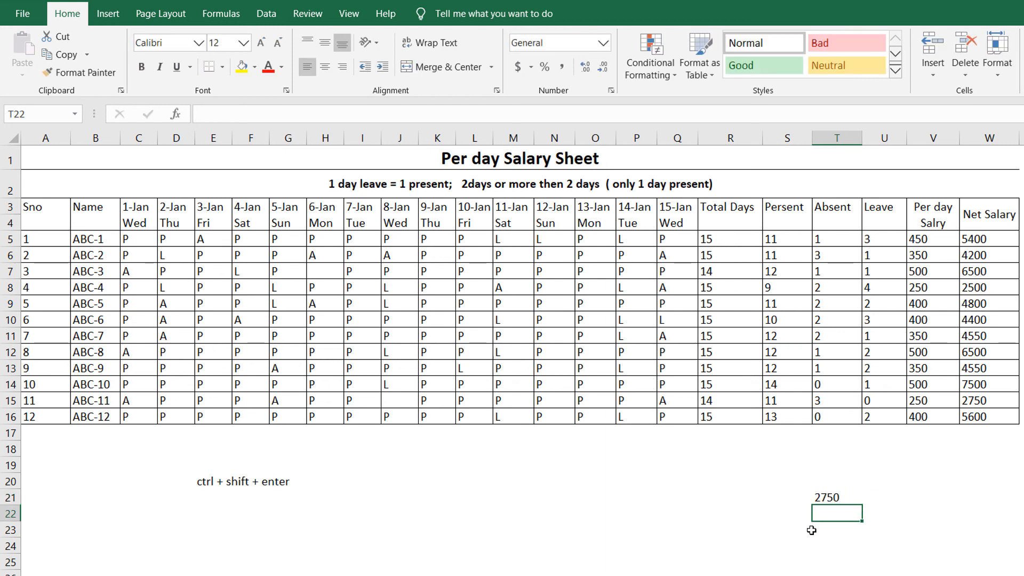
# - Compare the check calculation with the net salary in W15 and clear it from T21
pyautogui.click(835, 496)
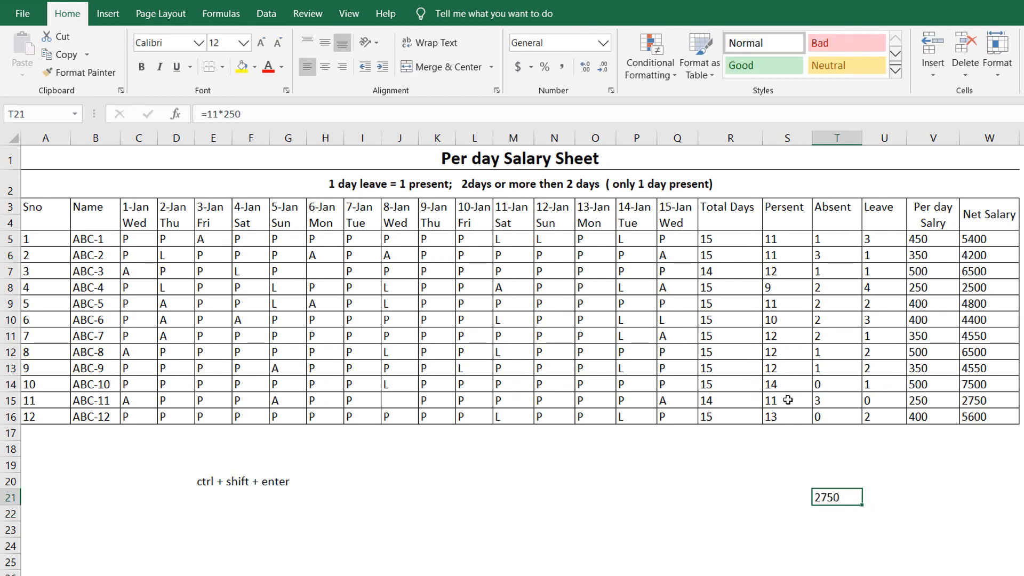
pyautogui.moveTo(788, 400); pyautogui.dragTo(974, 402)
pyautogui.click(973, 402)
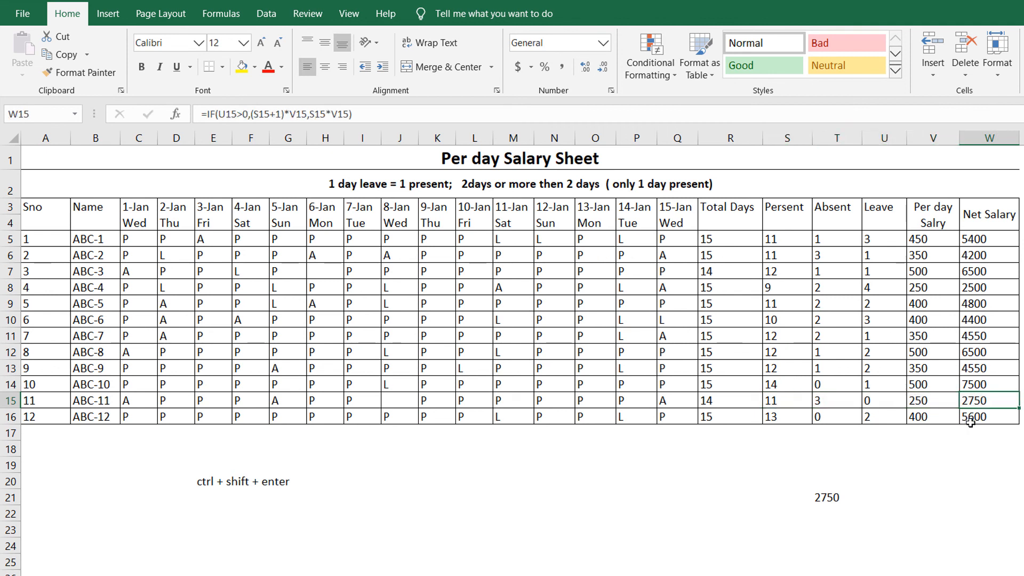
pyautogui.click(815, 496)
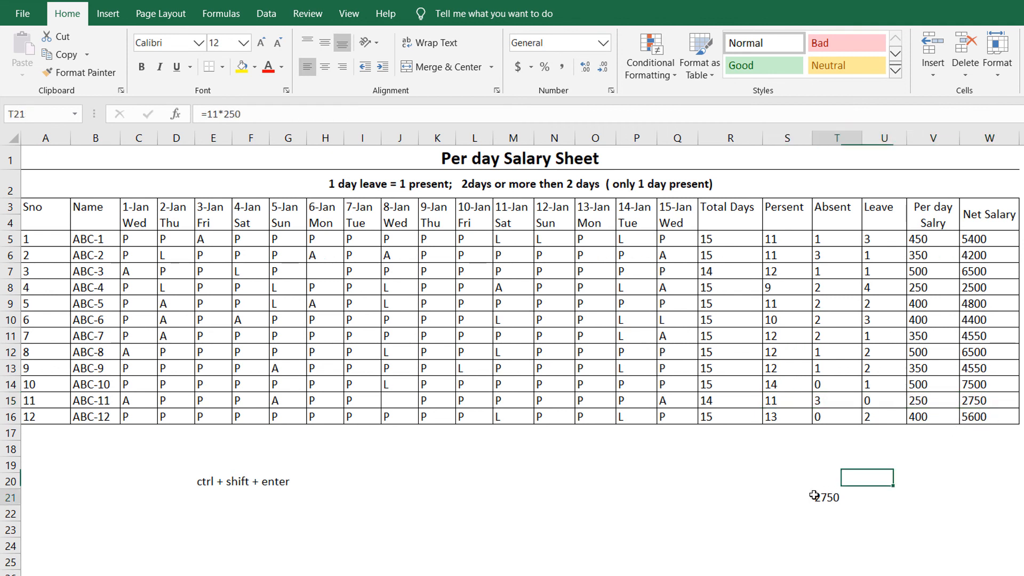
pyautogui.press('Delete')
# - Examine the present, absent and leave counts in row 16
pyautogui.click(830, 424)
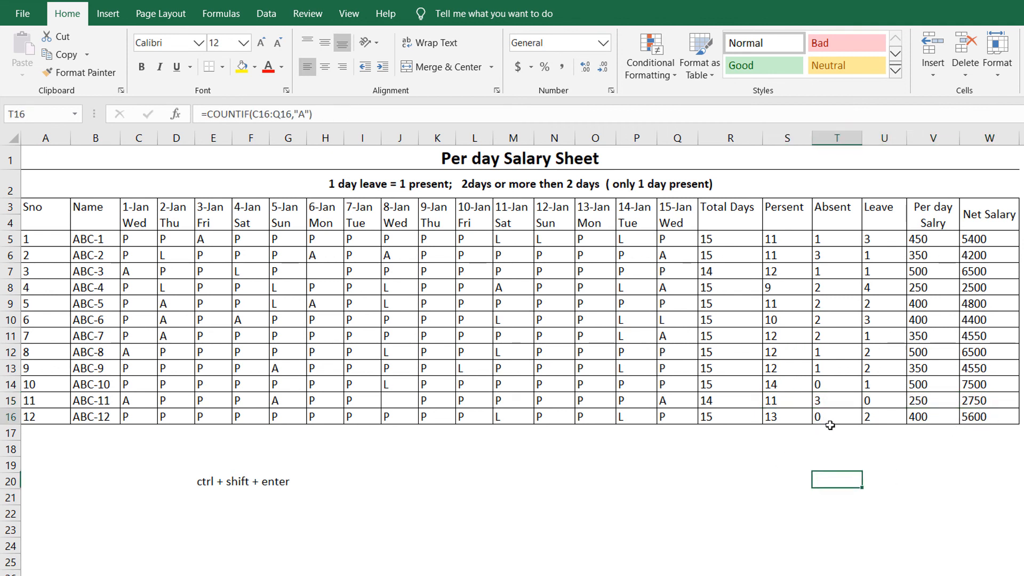
pyautogui.moveTo(831, 424); pyautogui.dragTo(875, 418)
pyautogui.click(875, 418)
pyautogui.moveTo(790, 418); pyautogui.dragTo(902, 416)
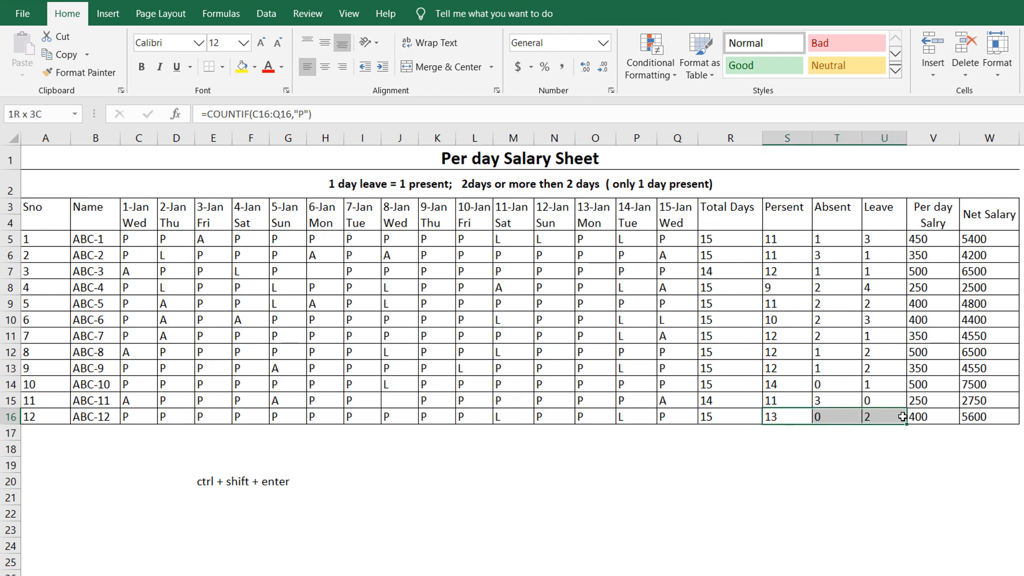
pyautogui.click(784, 421)
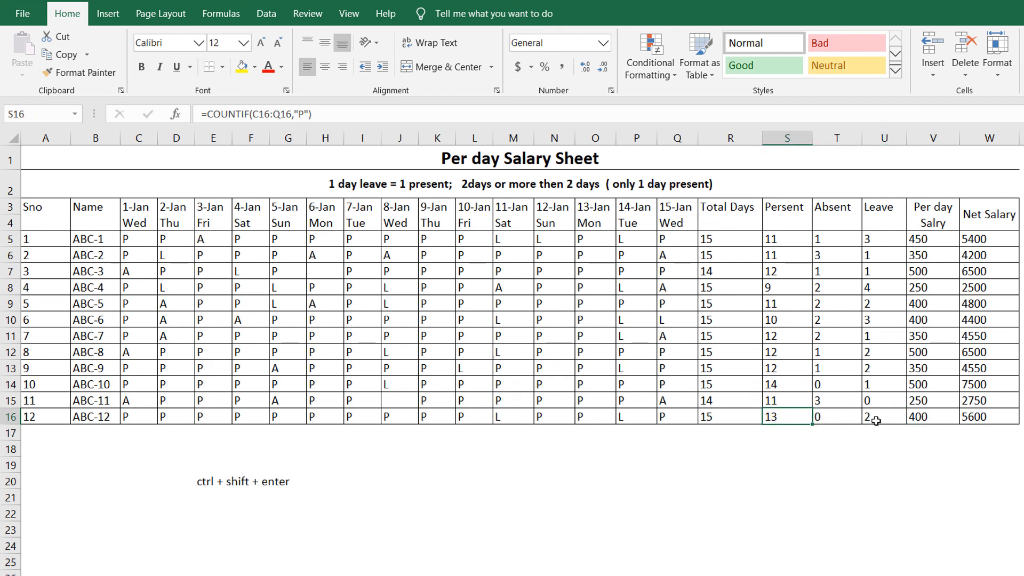
pyautogui.doubleClick(784, 416)
pyautogui.press('Return')
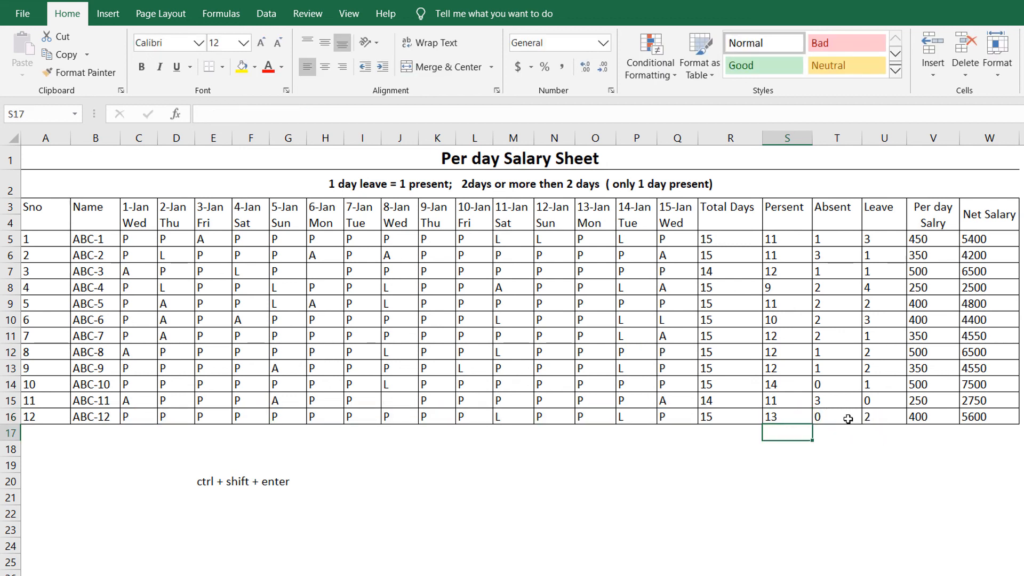
pyautogui.click(880, 418)
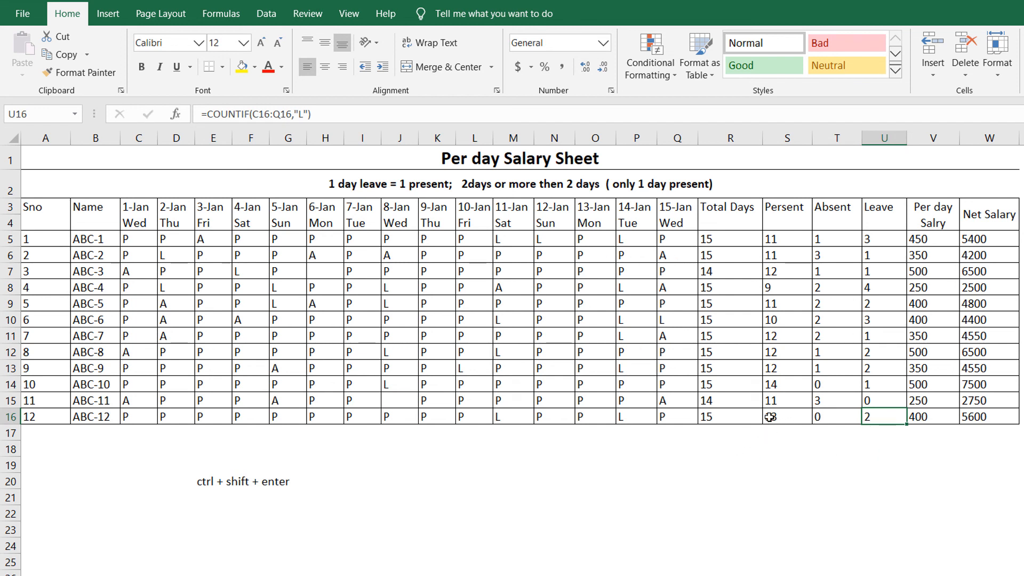
# - Enter 14 in T20 and the check calculation =14*400 in V20 for row 16's salary
pyautogui.click(835, 482)
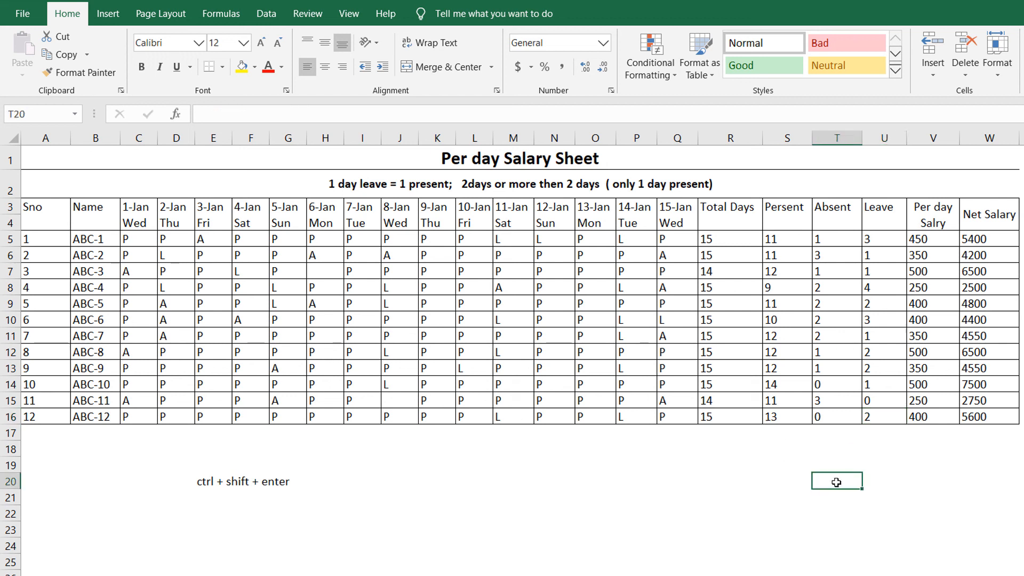
pyautogui.write('14')
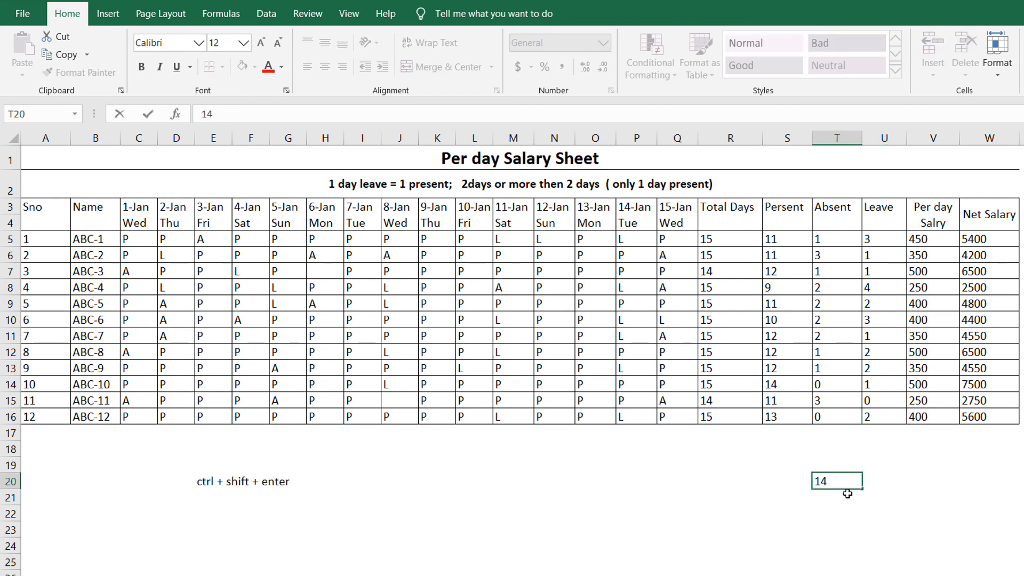
pyautogui.press('Return')
pyautogui.click(834, 478)
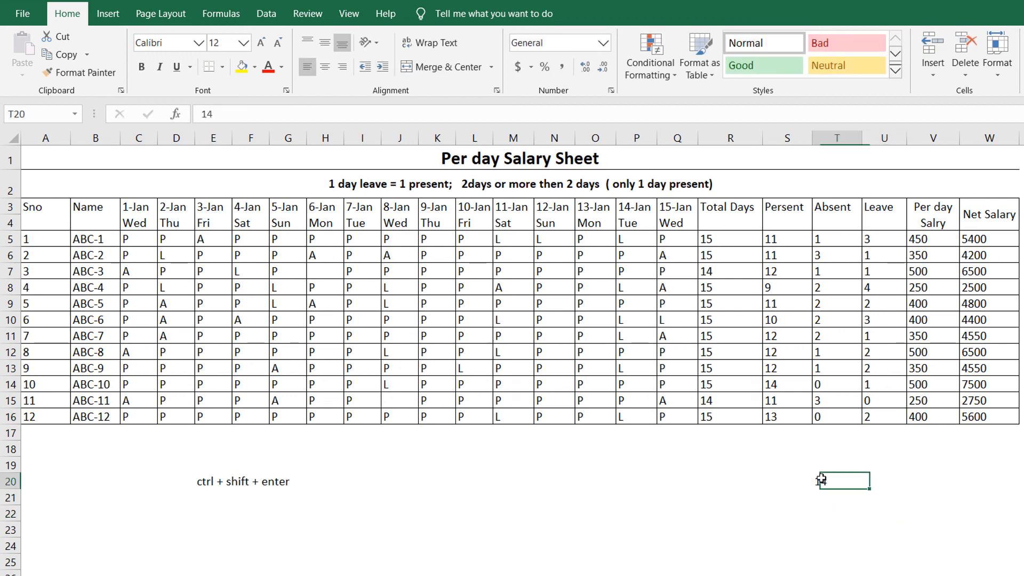
pyautogui.click(913, 486)
pyautogui.write('=')
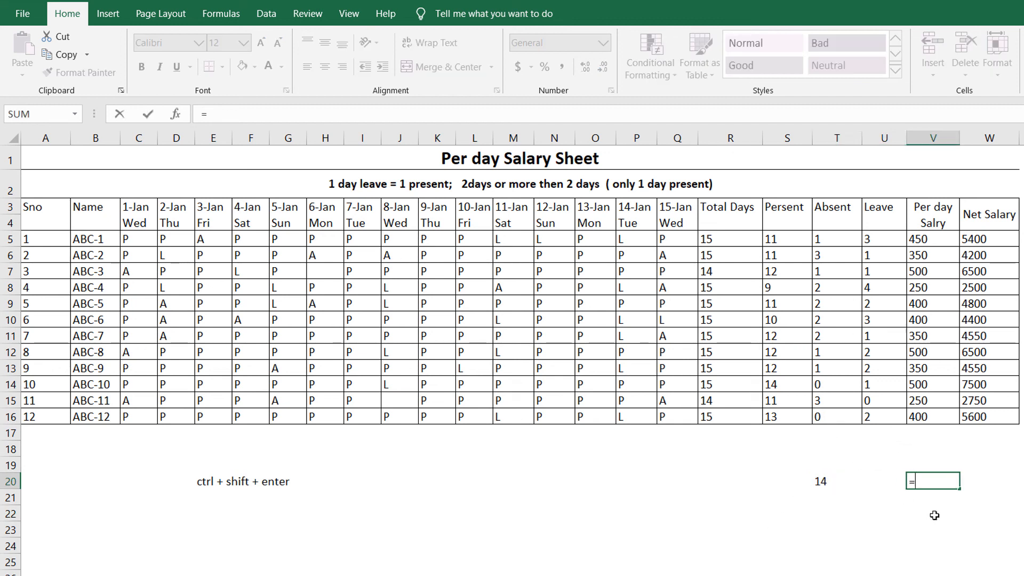
pyautogui.write('14*400')
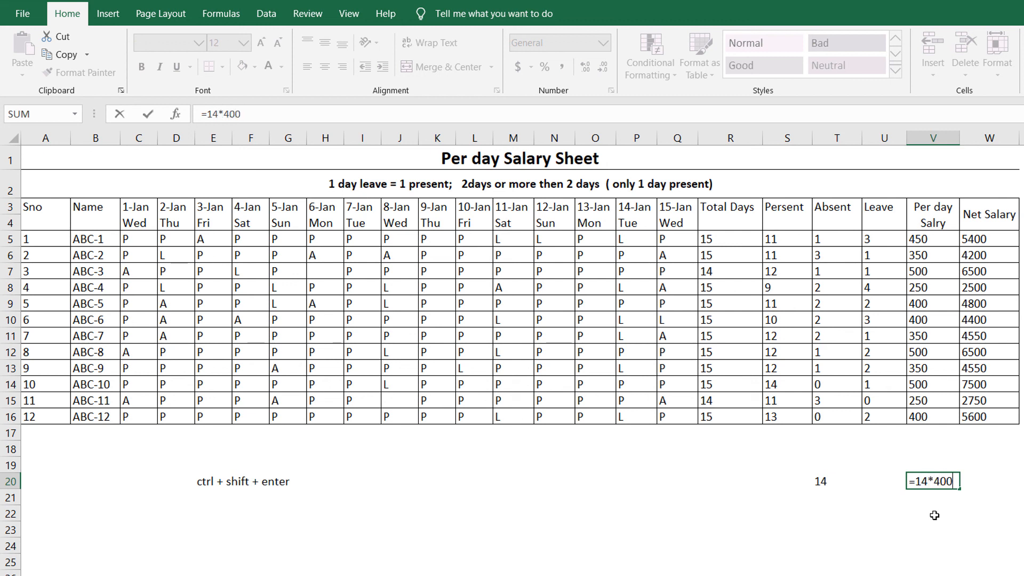
pyautogui.press('Return')
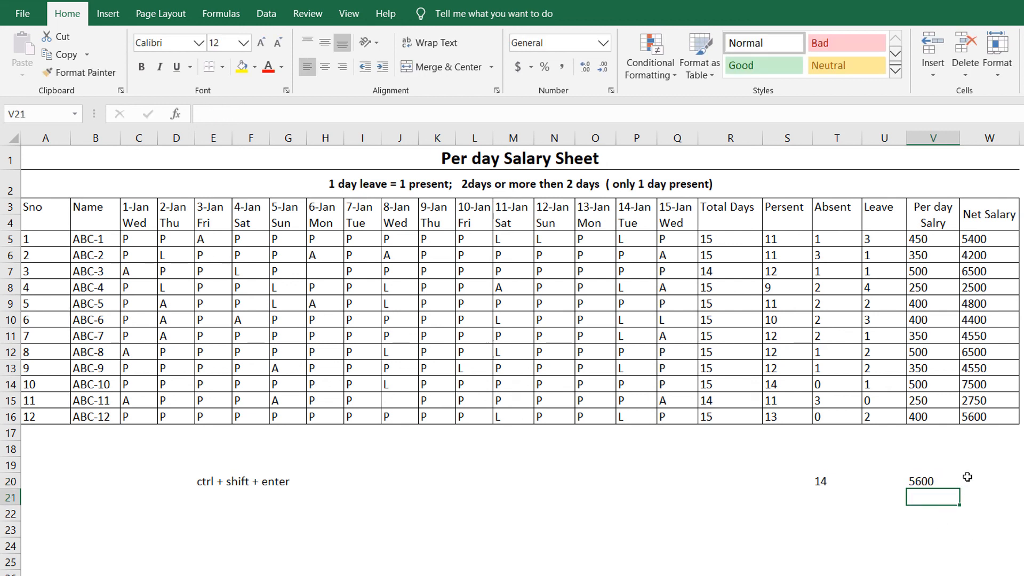
# - Compare V20 with the net salary formula in W16 and clear the check values below the table
pyautogui.click(928, 482)
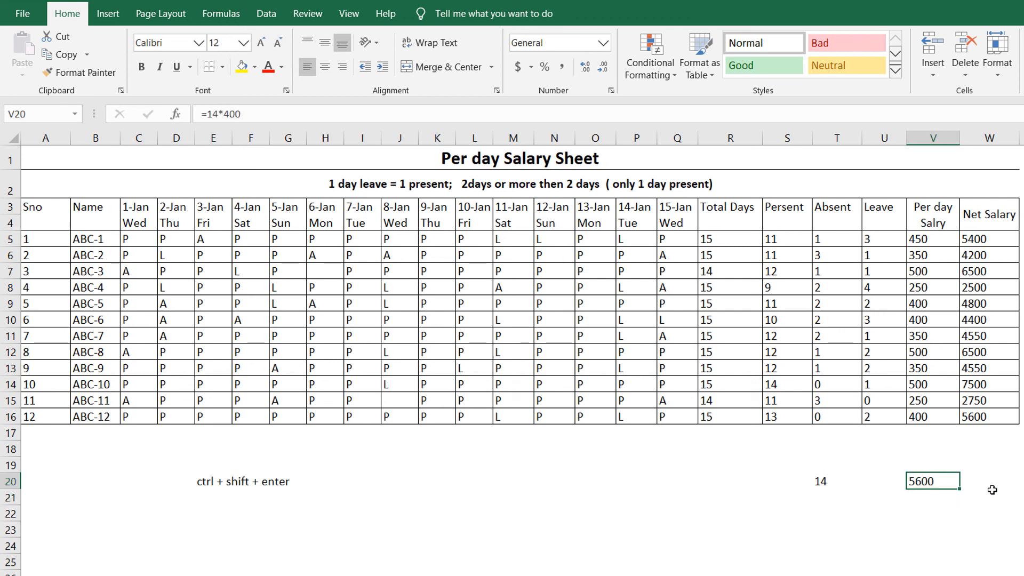
pyautogui.click(988, 415)
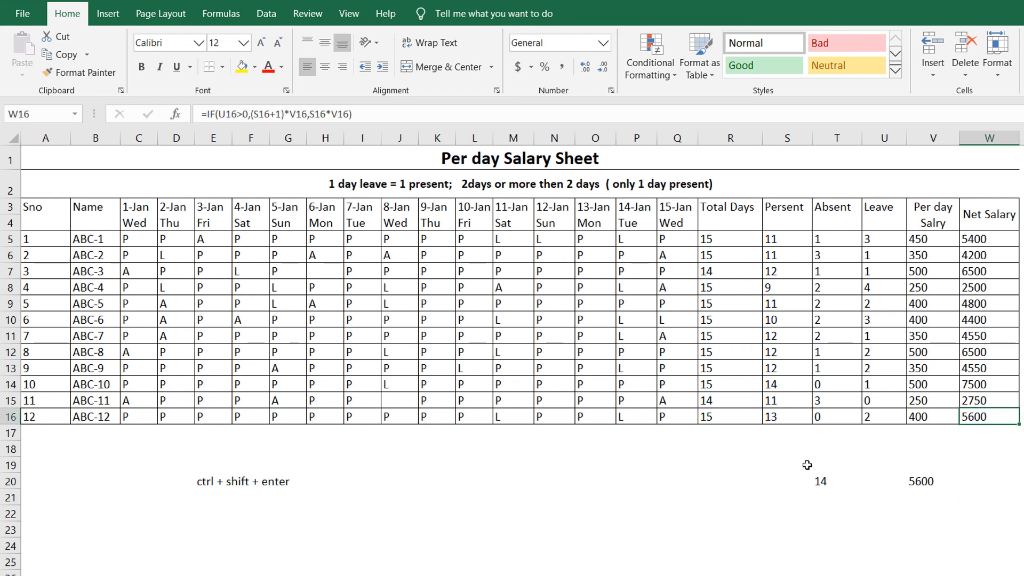
pyautogui.moveTo(805, 464); pyautogui.dragTo(1006, 530)
pyautogui.press('Delete')
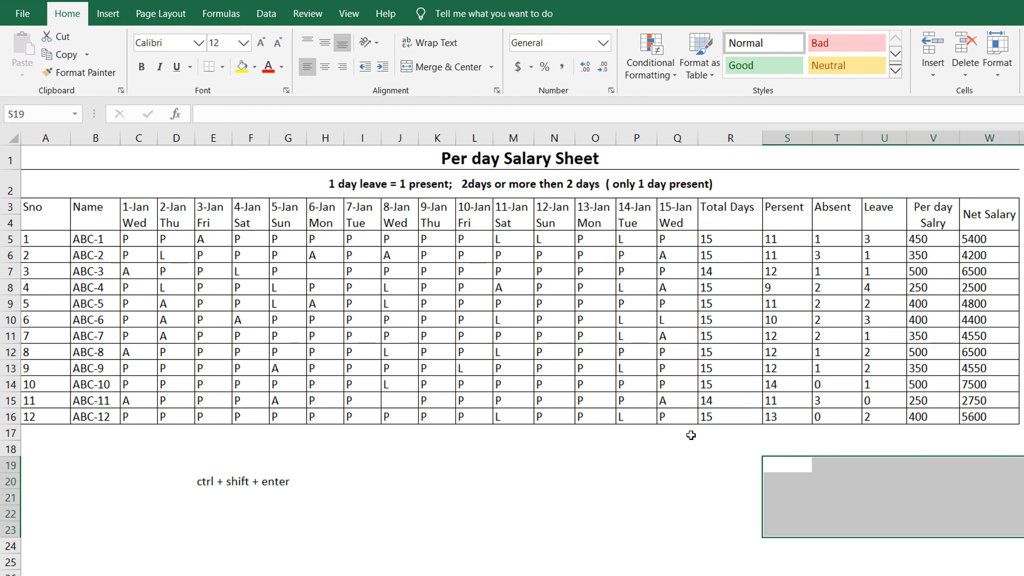
pyautogui.click(893, 255)
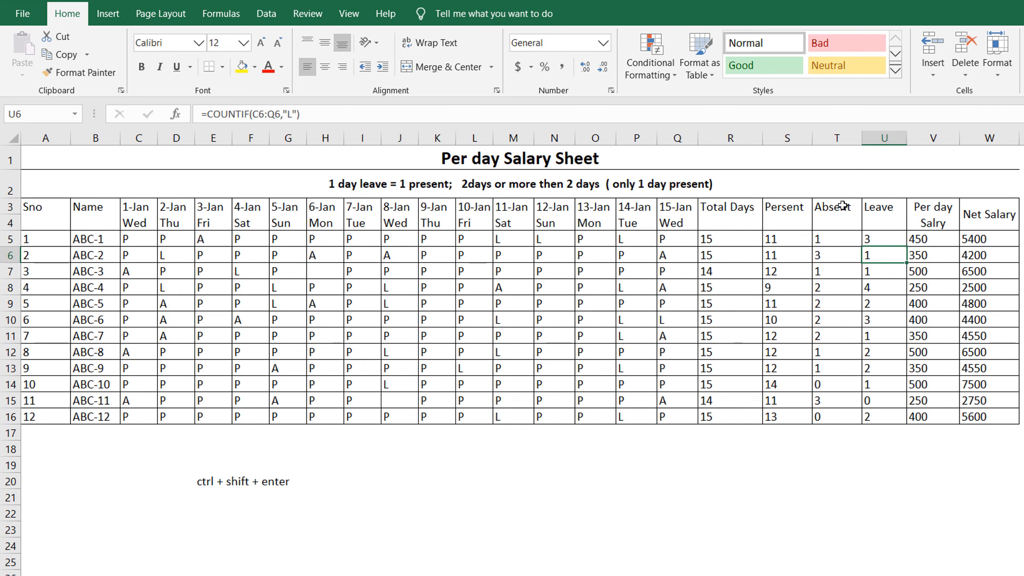